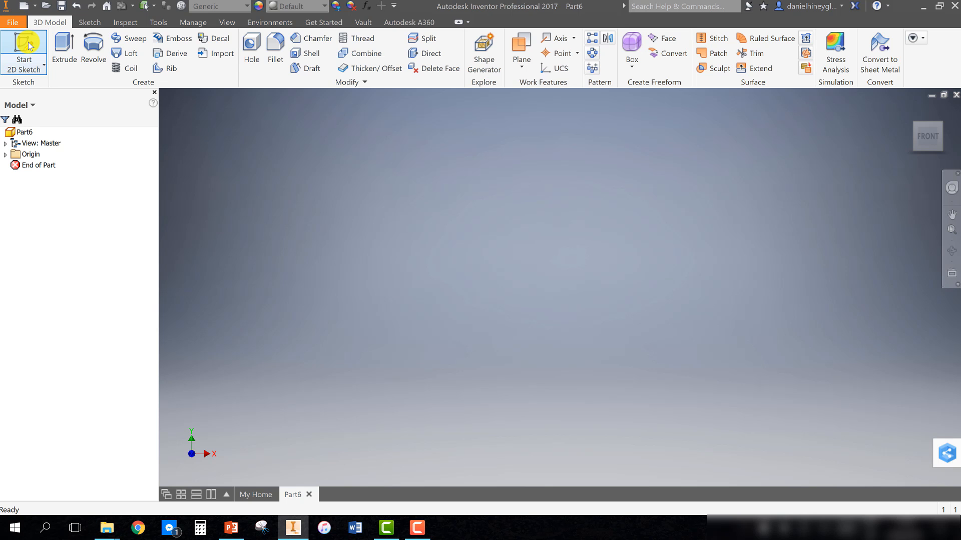
Start a new 2D sketch on the front (XY) origin plane
{"action": "left_click", "coordinate": [29, 45]}
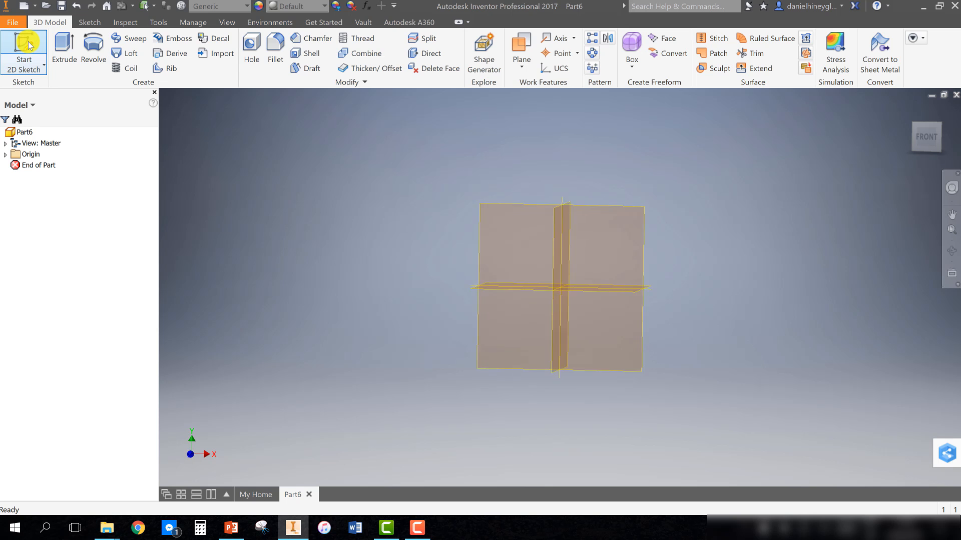
{"action": "left_click", "coordinate": [599, 226]}
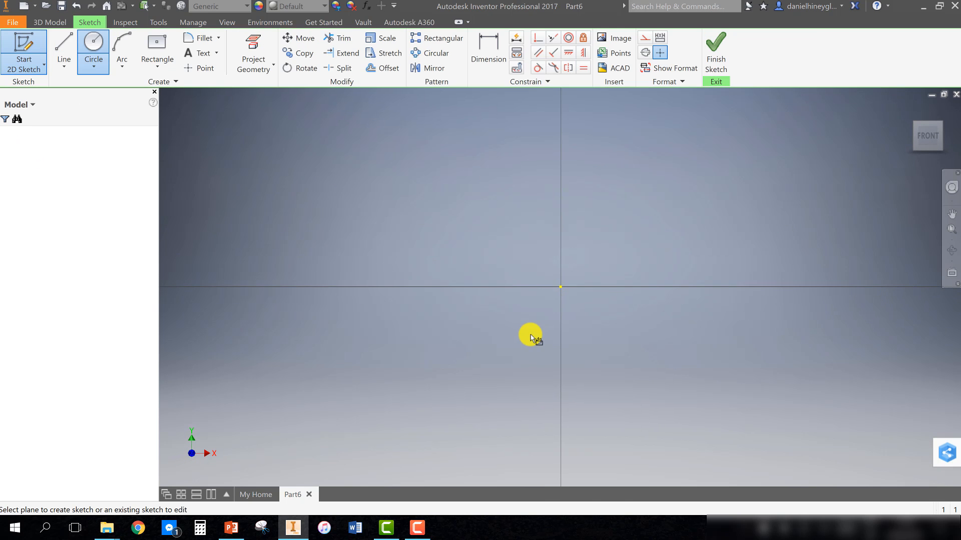
{"action": "middle_click_drag", "start_coordinate": [513, 341], "coordinate": [385, 331]}
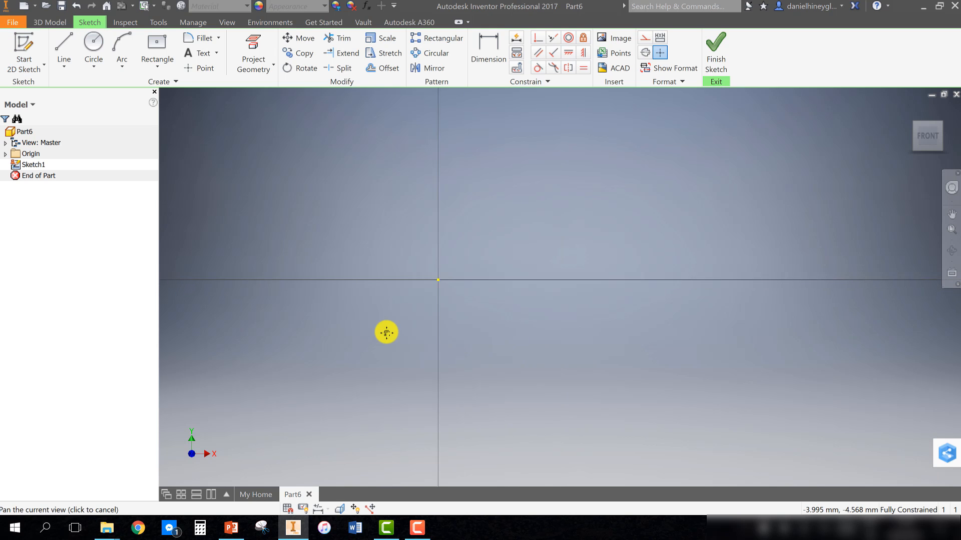
Draw a vertical line up from the origin, defining its length as the parameter Handle_Width=25
{"action": "left_click", "coordinate": [62, 50]}
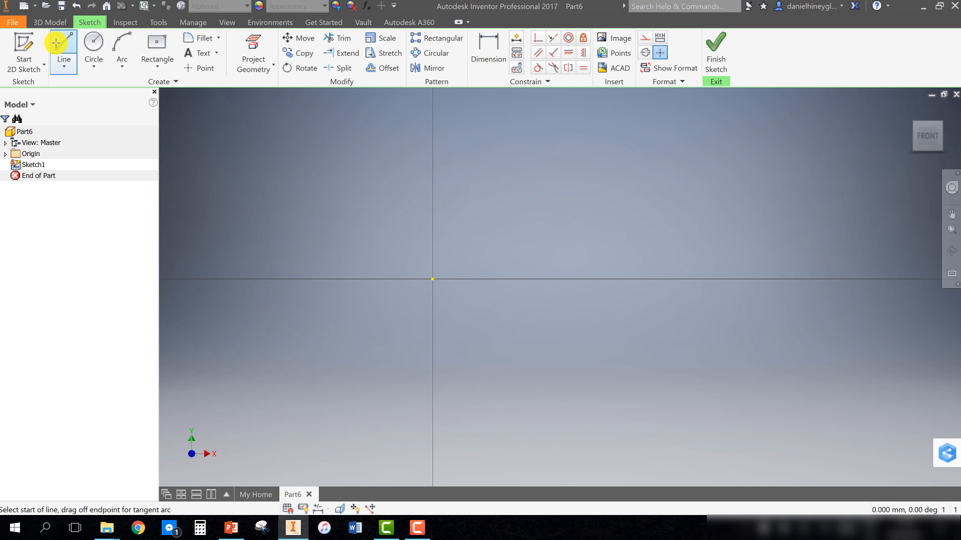
{"action": "left_click", "coordinate": [432, 279]}
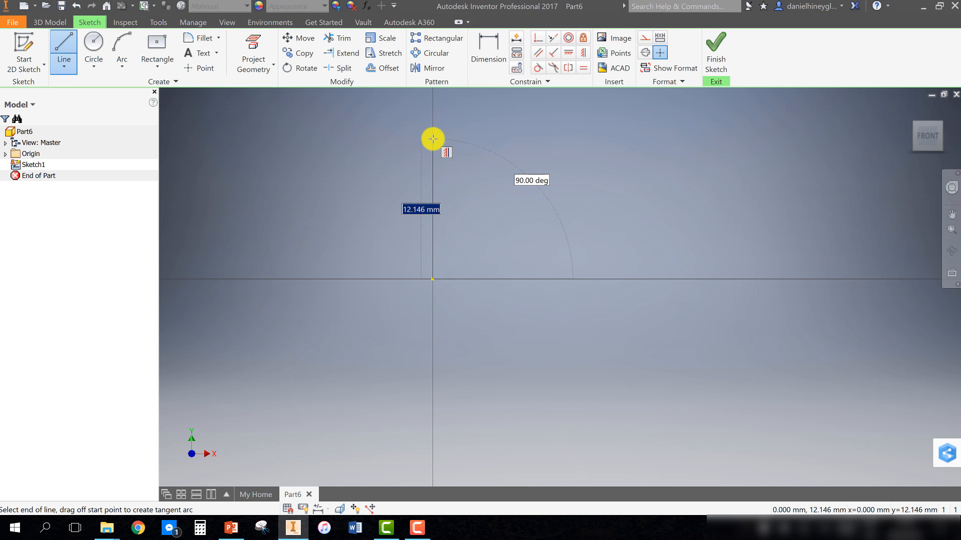
{"action": "key", "text": "BackSpace"}
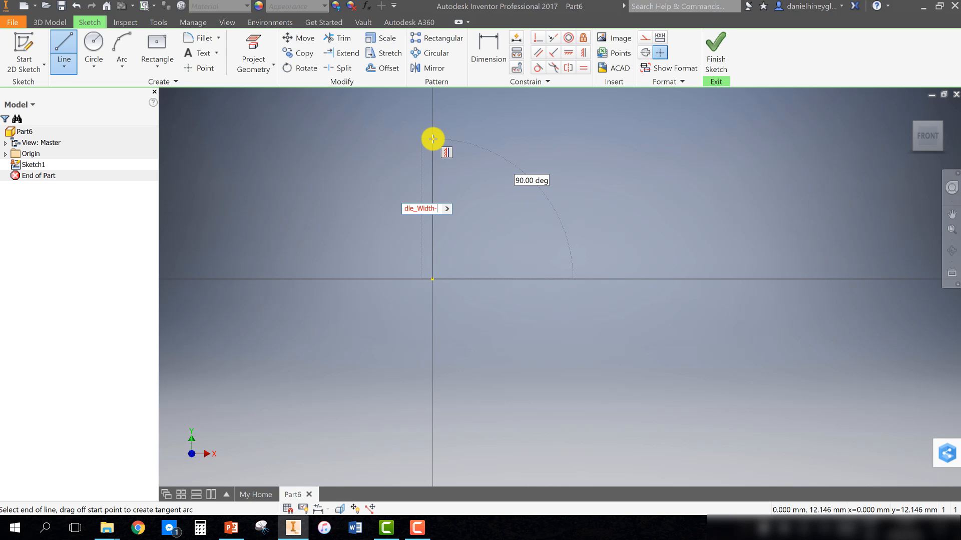
{"action": "type", "text": "=25"}
{"action": "key", "text": "Return"}
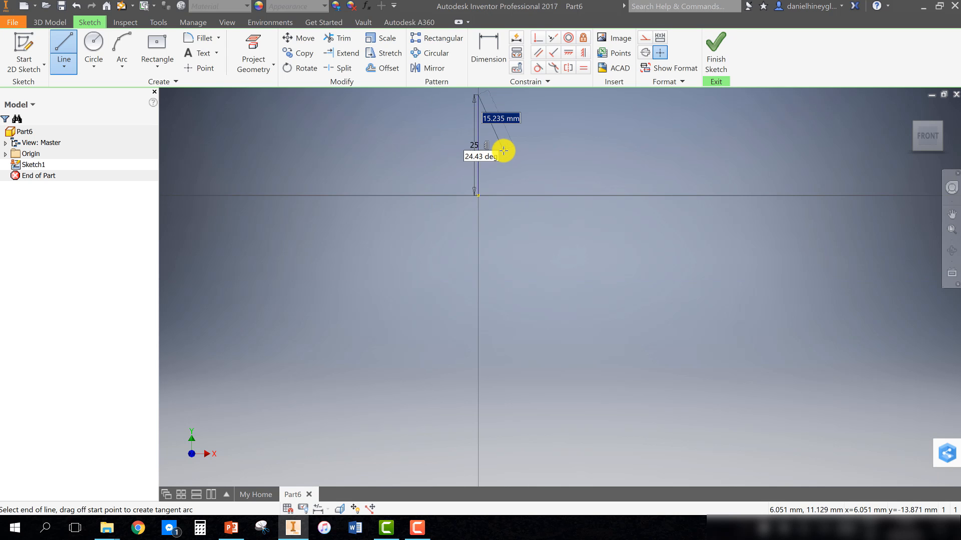
Continue the line horizontally to the right, defining its length as the parameter Handle_Length=100
{"action": "scroll", "coordinate": [504, 150], "scroll_direction": "up", "scroll_amount": 4}
{"action": "middle_click_drag", "start_coordinate": [503, 150], "coordinate": [444, 193]}
{"action": "scroll", "coordinate": [443, 193], "scroll_direction": "down", "scroll_amount": 3}
{"action": "scroll", "coordinate": [466, 169], "scroll_direction": "down", "scroll_amount": 3}
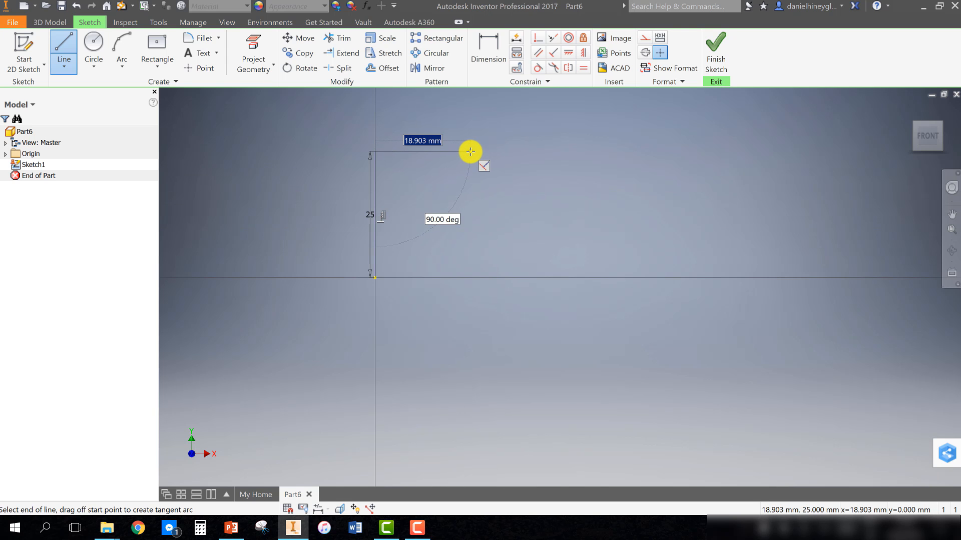
{"action": "key", "text": "BackSpace"}
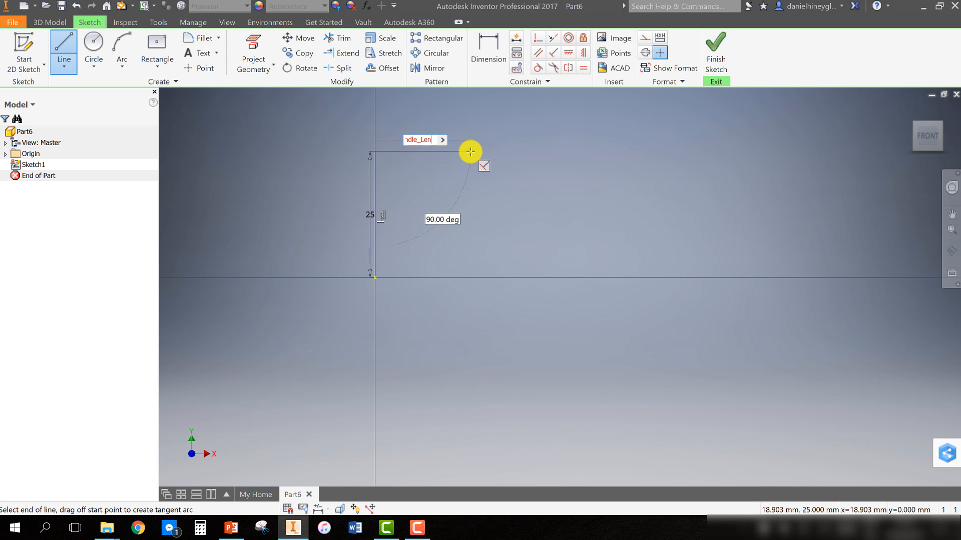
{"action": "type", "text": "Handle_Length=100"}
{"action": "key", "text": "Return"}
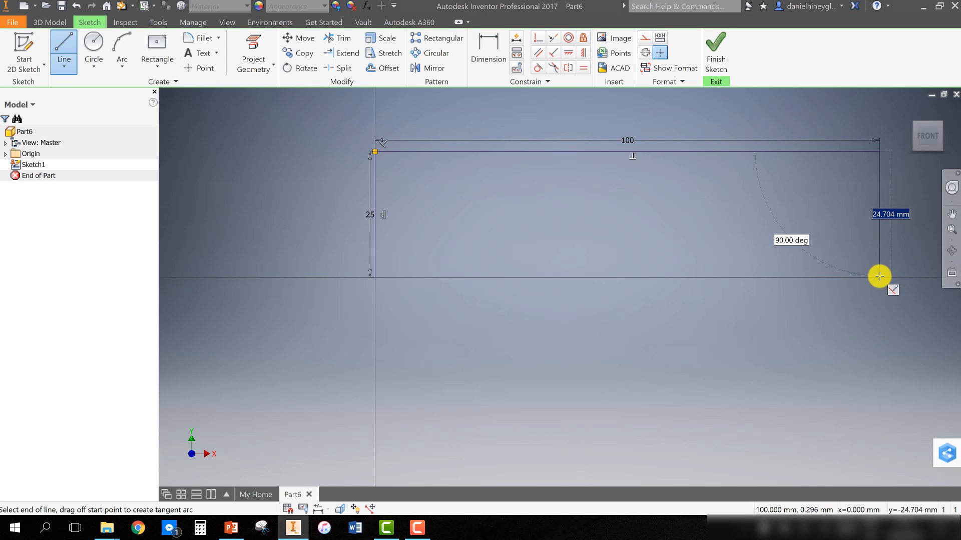
Finish the outline with a vertical line down to the horizontal axis and end the Line tool
{"action": "left_click", "coordinate": [880, 277]}
{"action": "middle_click_drag", "start_coordinate": [847, 294], "coordinate": [602, 298]}
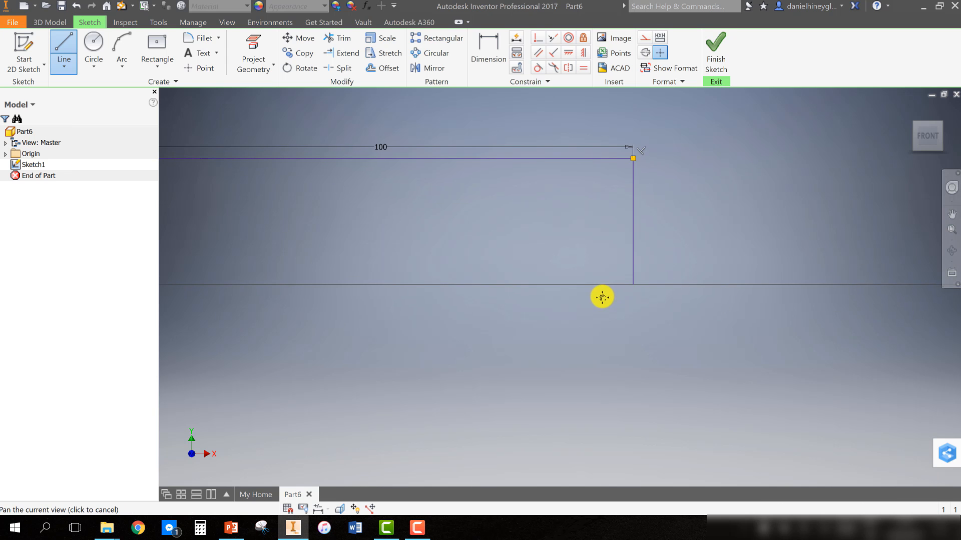
{"action": "middle_click_drag", "start_coordinate": [616, 244], "coordinate": [654, 311]}
{"action": "key", "text": "Escape"}
Dimension the right vertical line and link it to the Handle_Width parameter, then review the left height dimension
{"action": "left_click", "coordinate": [477, 55]}
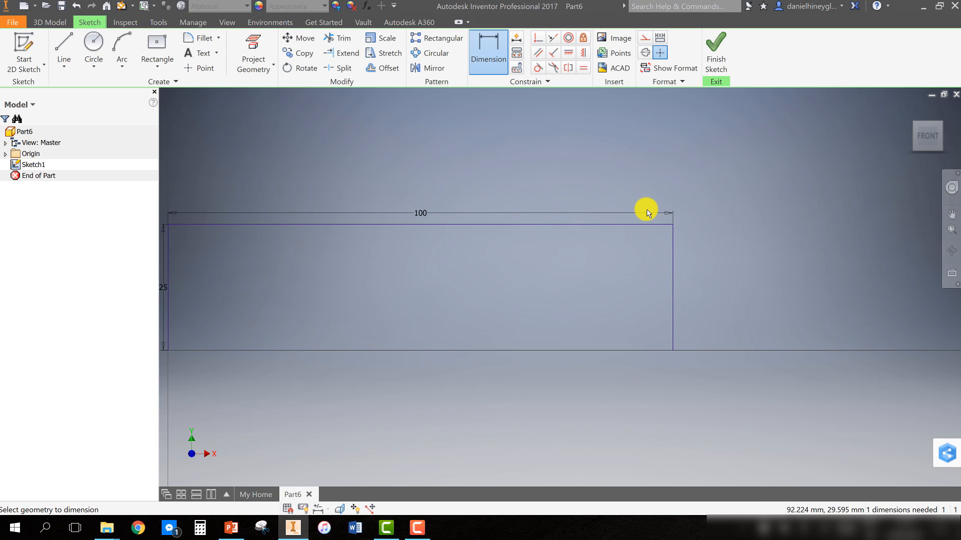
{"action": "left_click", "coordinate": [673, 251]}
{"action": "left_click", "coordinate": [728, 276]}
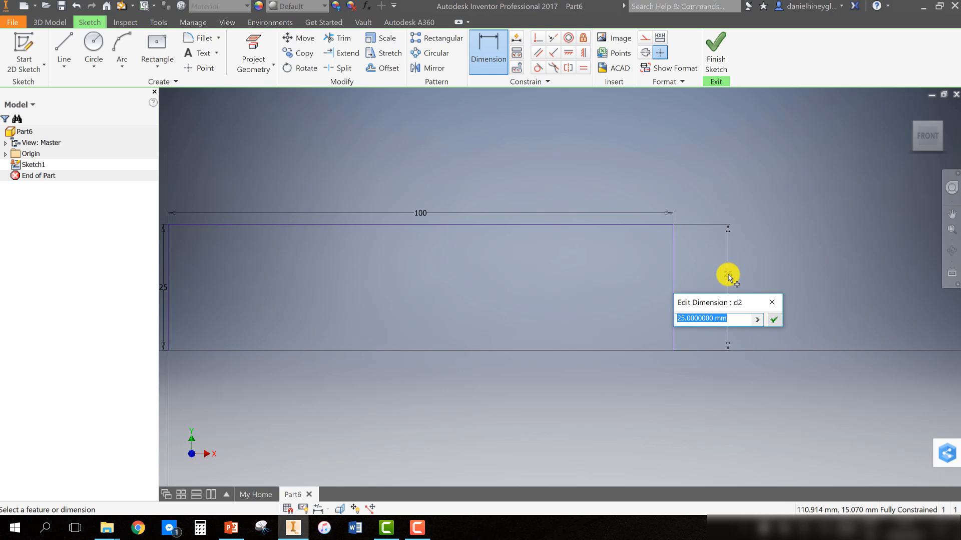
{"action": "type", "text": "="}
{"action": "middle_click_drag", "start_coordinate": [454, 247], "coordinate": [635, 285]}
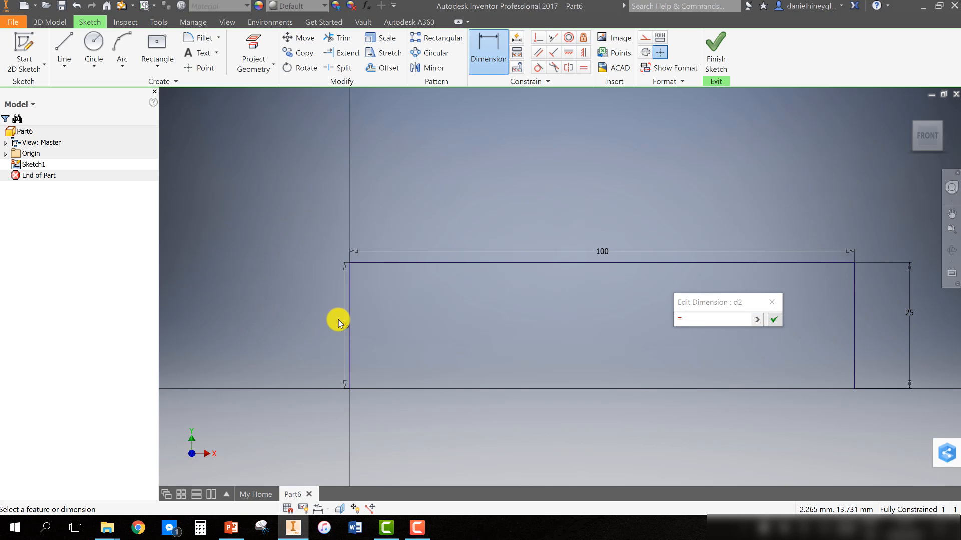
{"action": "left_click", "coordinate": [344, 327]}
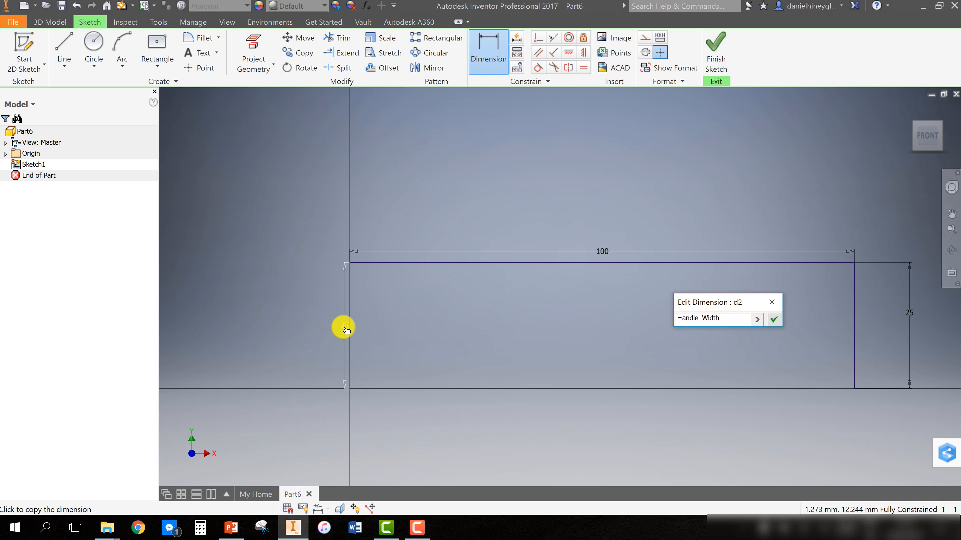
{"action": "key", "text": "Return"}
{"action": "middle_click_drag", "start_coordinate": [625, 363], "coordinate": [593, 364]}
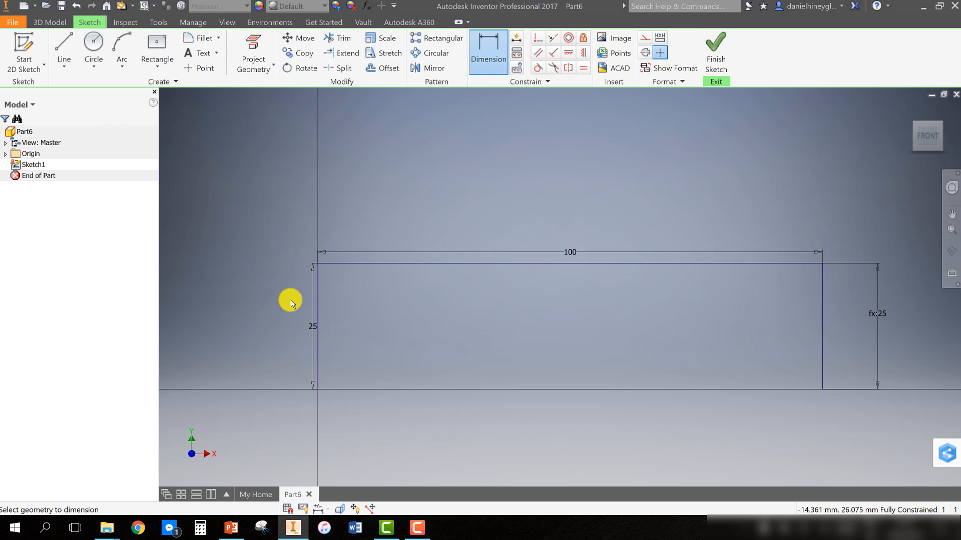
{"action": "left_click", "coordinate": [312, 331]}
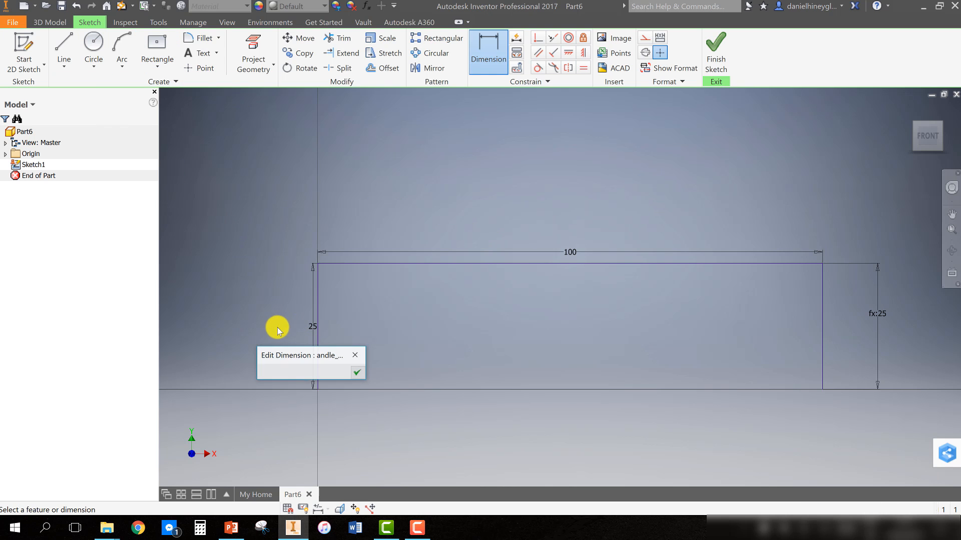
{"action": "left_click", "coordinate": [357, 368]}
{"action": "left_click", "coordinate": [312, 336]}
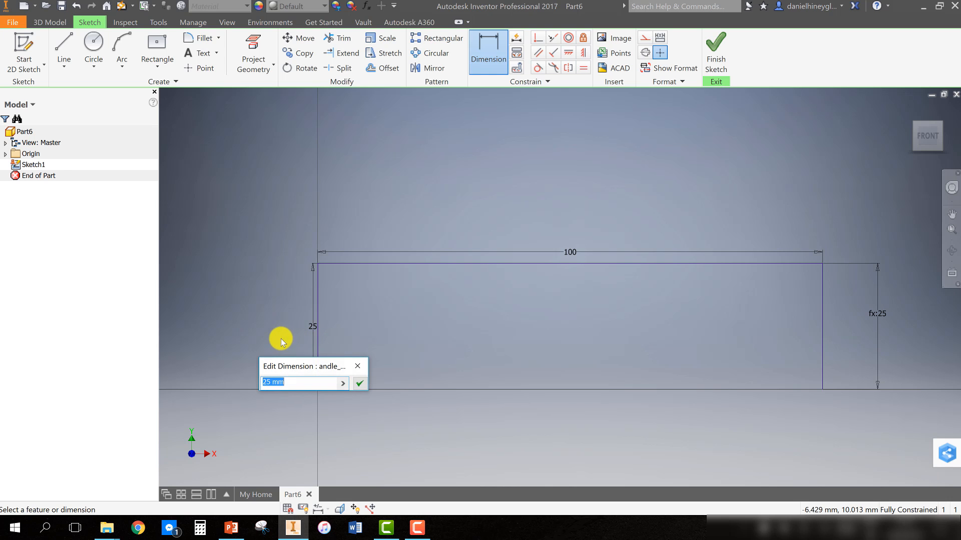
{"action": "left_click", "coordinate": [359, 384]}
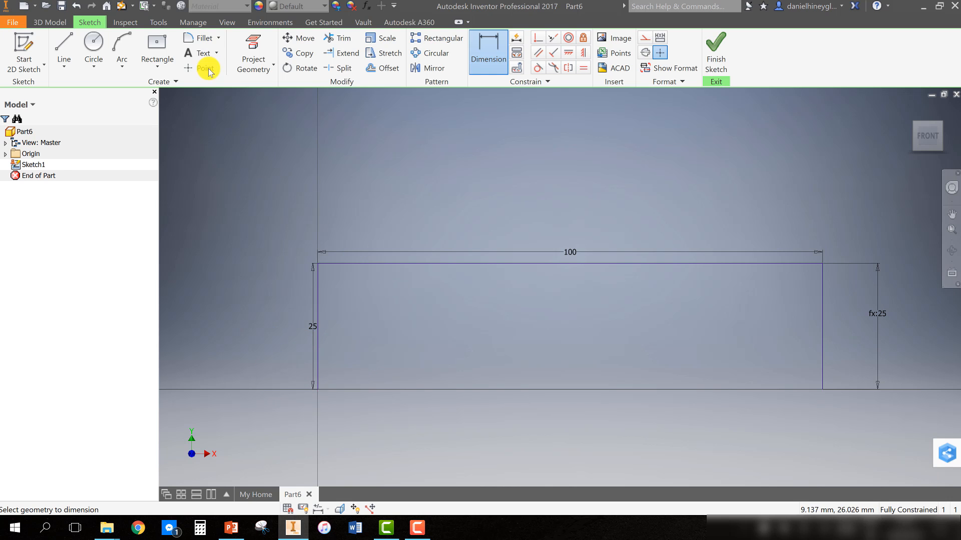
Fillet both top corners with radius Handle_Fillet=8
{"action": "left_click", "coordinate": [195, 39]}
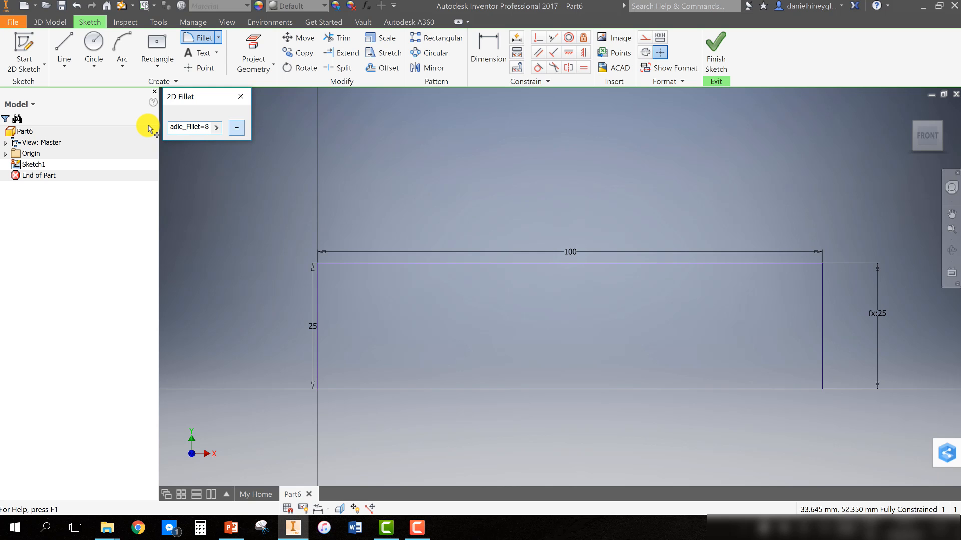
{"action": "left_click", "coordinate": [317, 284]}
{"action": "left_click", "coordinate": [355, 264]}
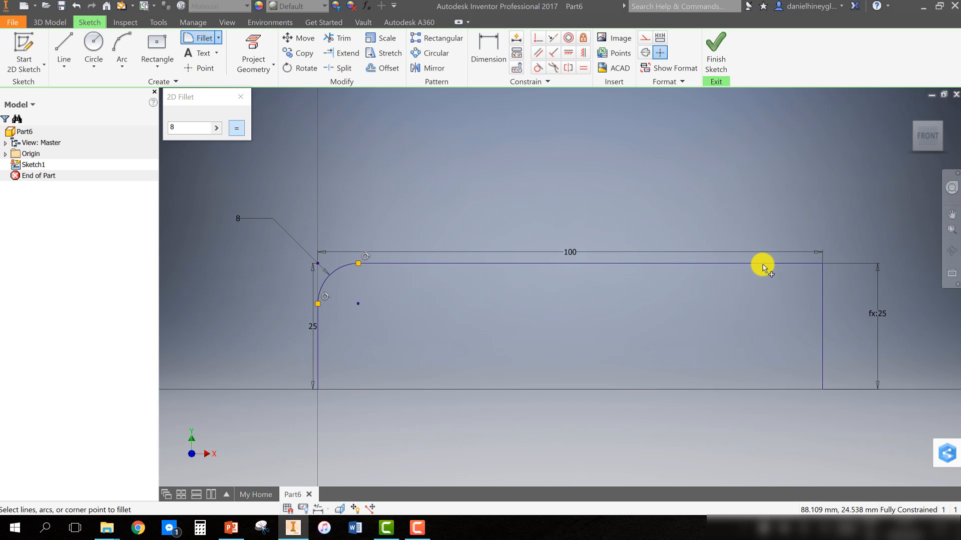
{"action": "left_click", "coordinate": [822, 289]}
{"action": "left_click", "coordinate": [743, 262]}
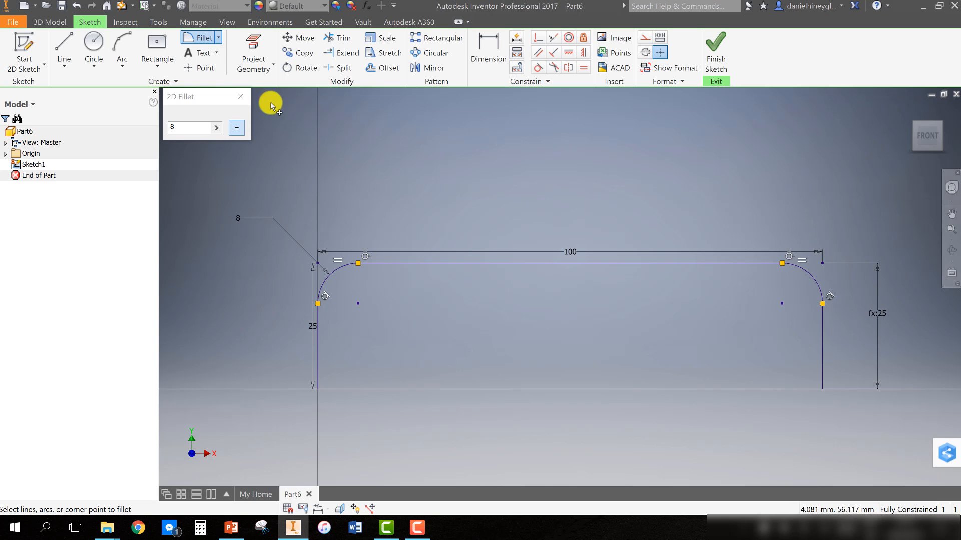
{"action": "left_click", "coordinate": [241, 97]}
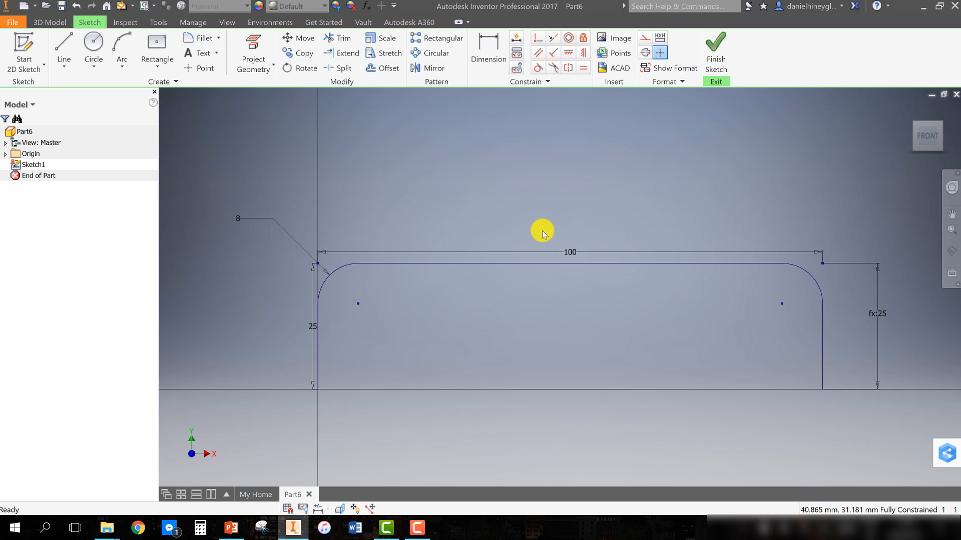
Finish the sketch and rename it Handle_Sketch in the model browser
{"action": "left_click", "coordinate": [714, 83]}
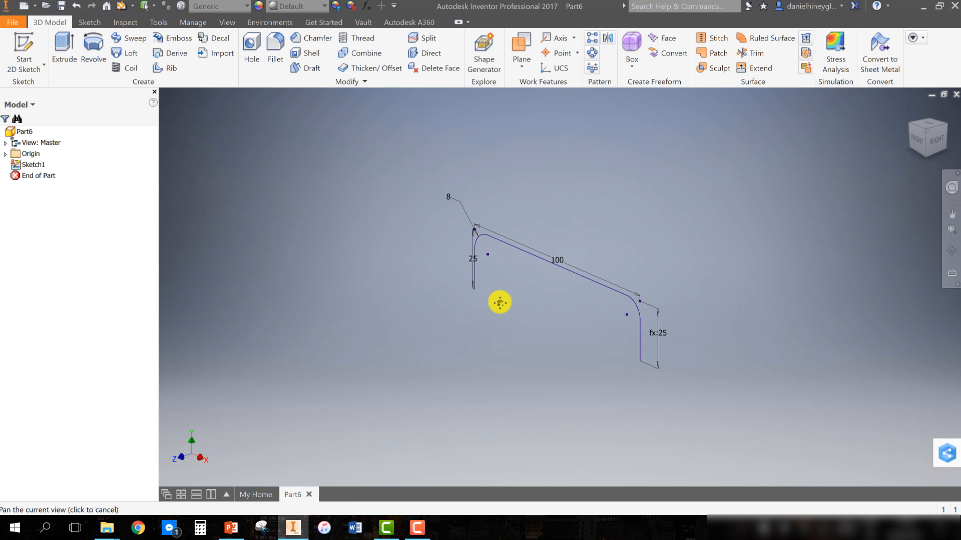
{"action": "left_click", "coordinate": [34, 165]}
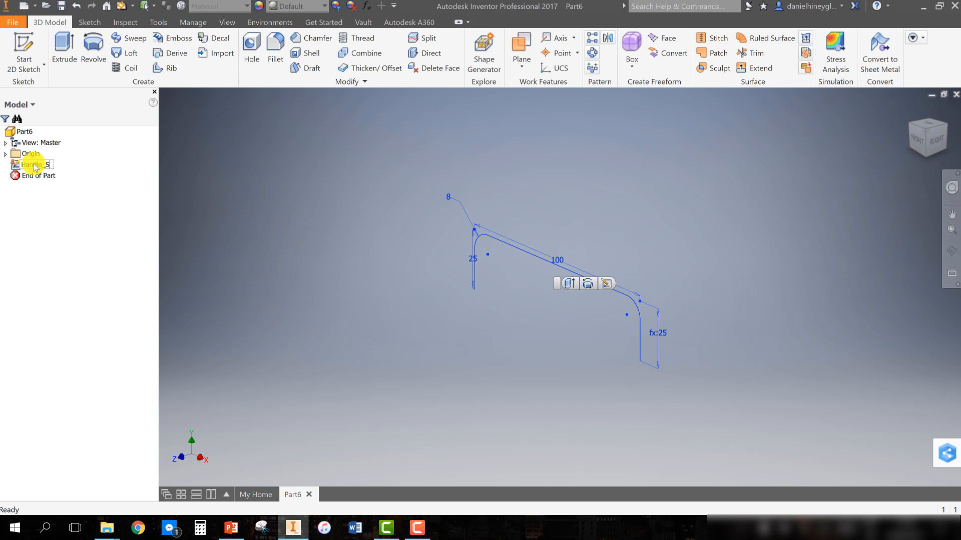
{"action": "left_click", "coordinate": [127, 194]}
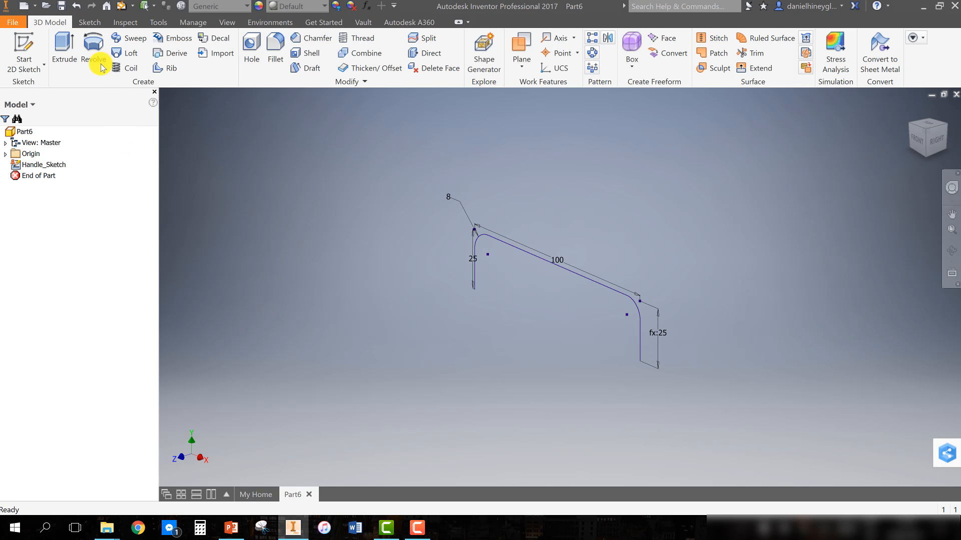
Start a sketch on the horizontal plane and draw a circle at the origin with diameter Handle_Thickness=10
{"action": "left_click", "coordinate": [22, 47]}
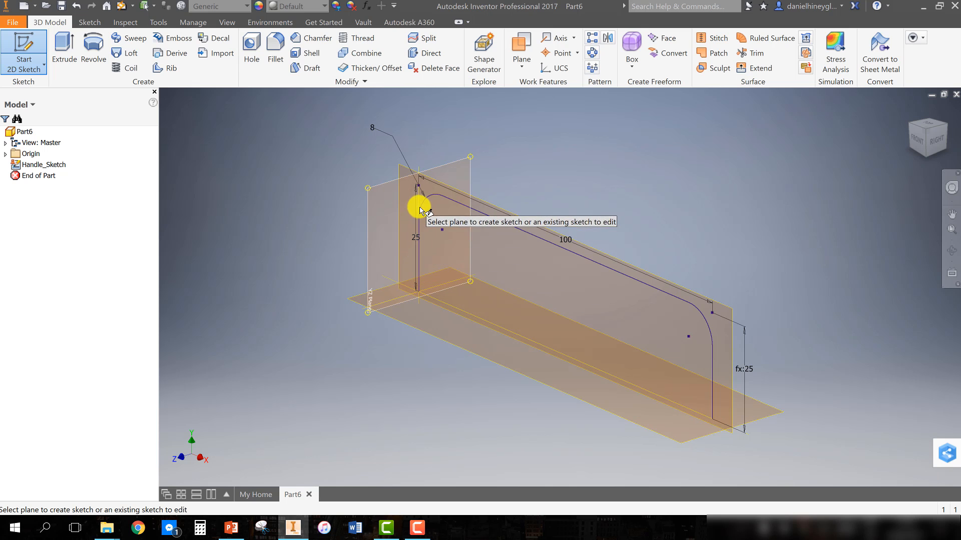
{"action": "left_click", "coordinate": [425, 315]}
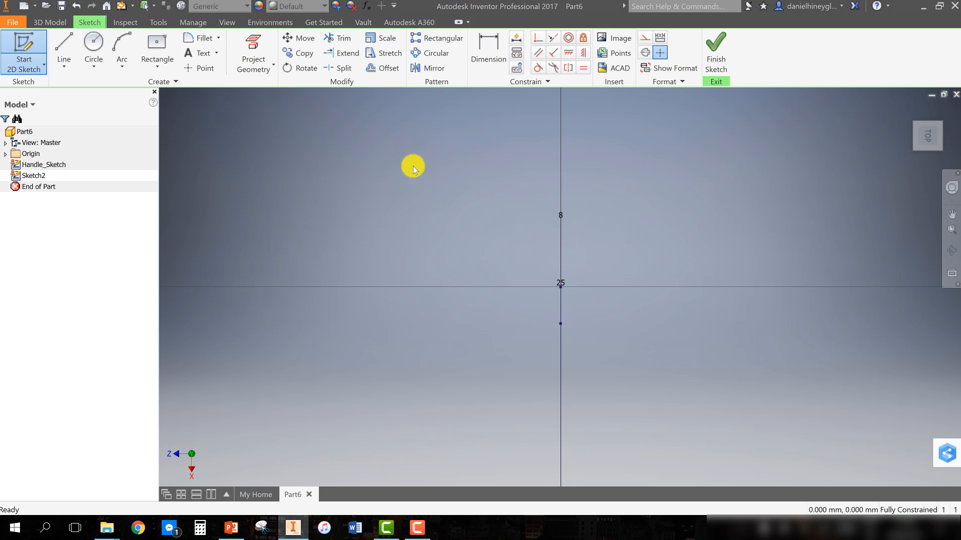
{"action": "left_click", "coordinate": [94, 45]}
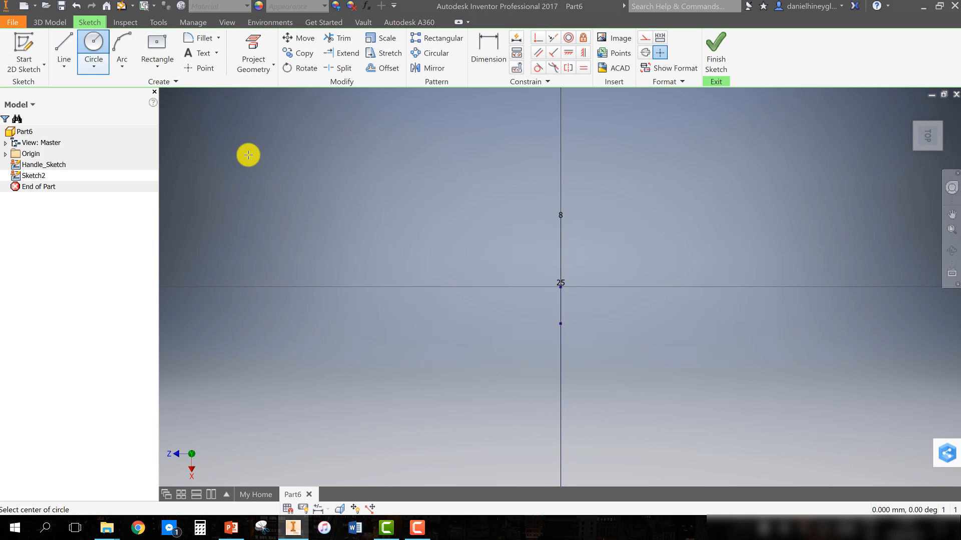
{"action": "left_click", "coordinate": [560, 286]}
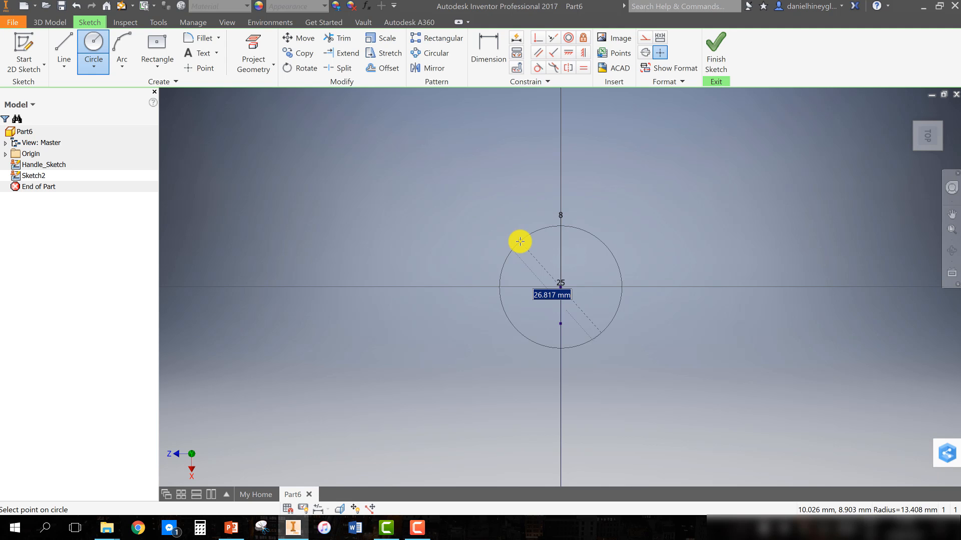
{"action": "key", "text": "BackSpace"}
{"action": "type", "text": "Handle_Thickn"}
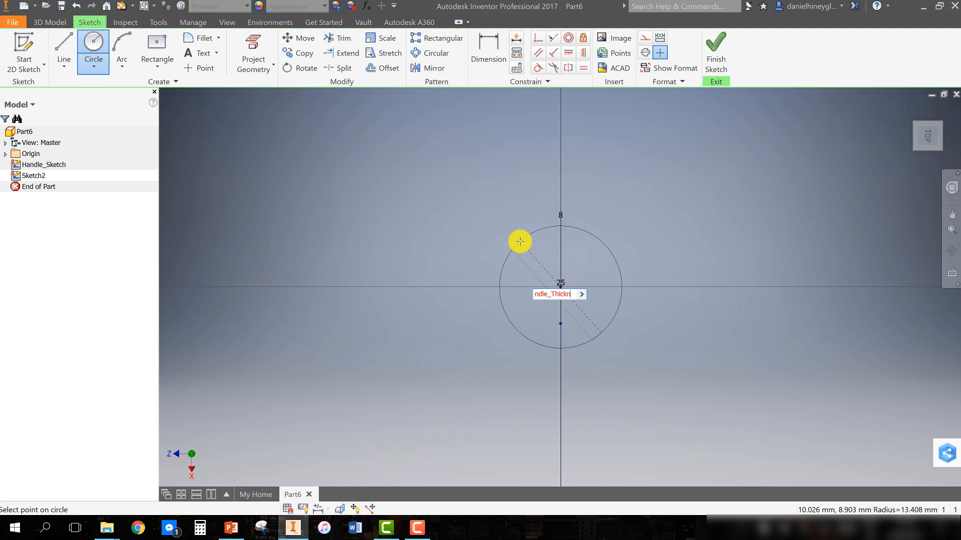
{"action": "type", "text": "ess=10"}
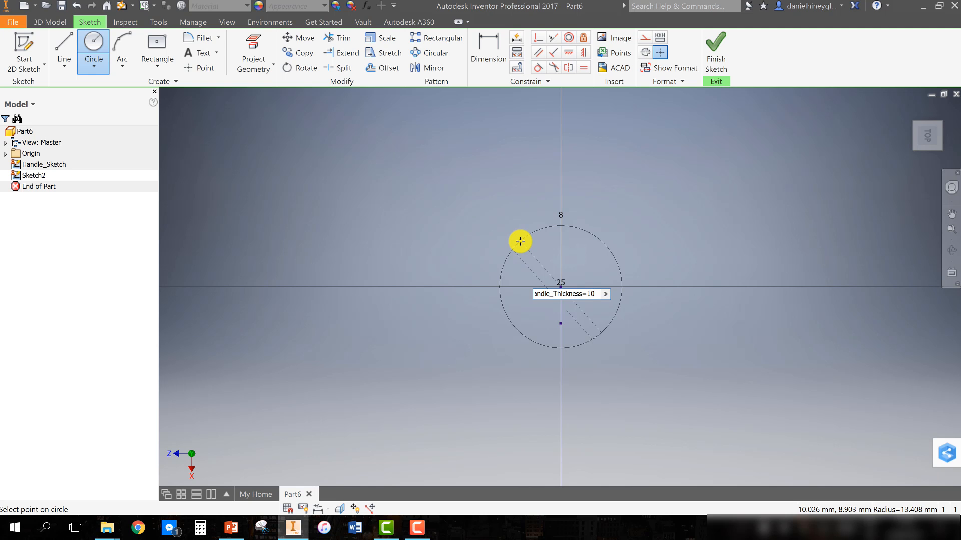
{"action": "key", "text": "Return"}
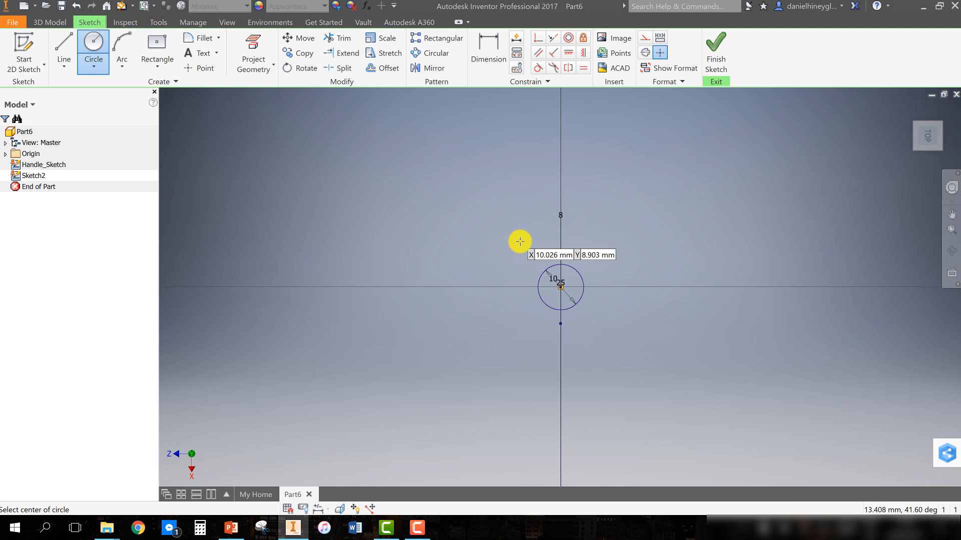
Finish the sketch and sweep the circular profile along the Handle_Sketch path to create the round handle solid
{"action": "left_click", "coordinate": [726, 65]}
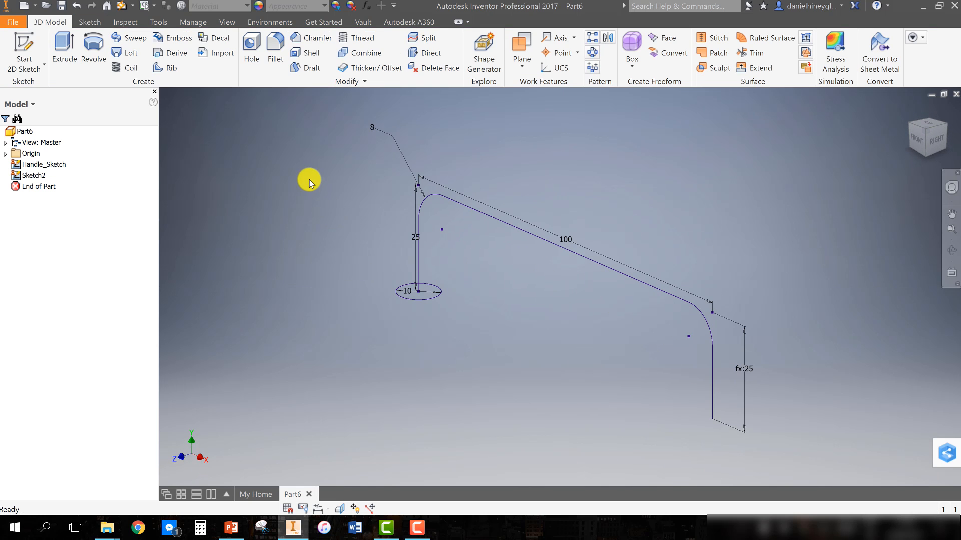
{"action": "left_click", "coordinate": [129, 38]}
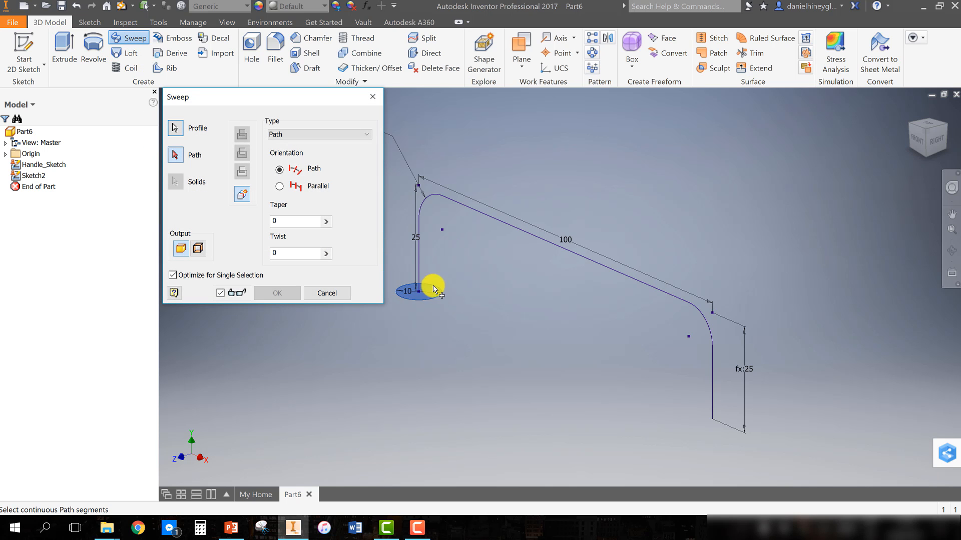
{"action": "left_click", "coordinate": [422, 206]}
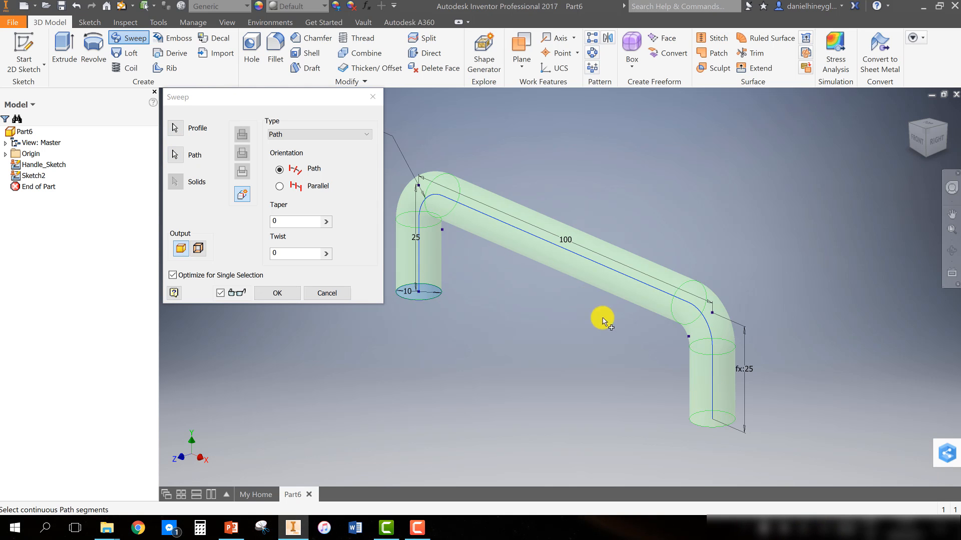
{"action": "left_click", "coordinate": [278, 293]}
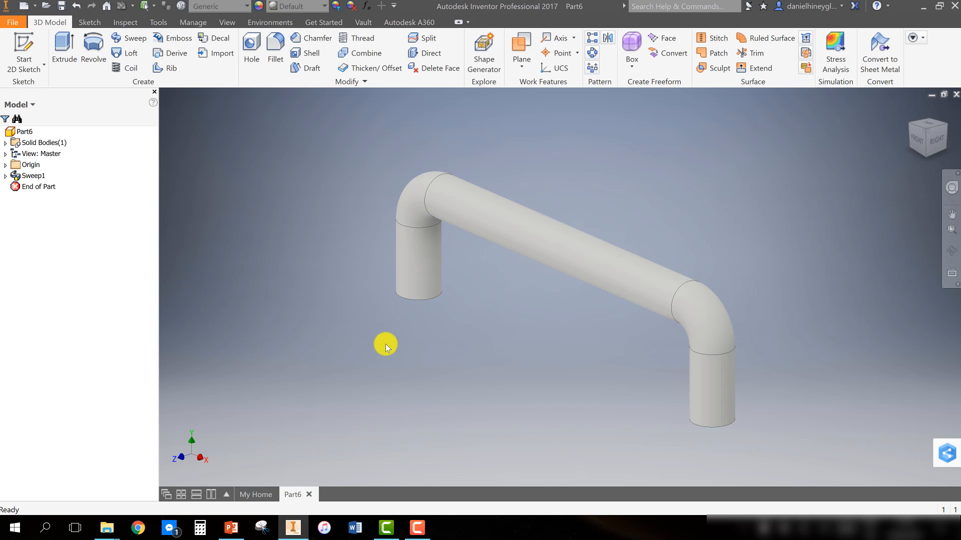
Share Handle_Sketch from inside Sweep1 so it stays available for further features
{"action": "left_click", "coordinate": [5, 175]}
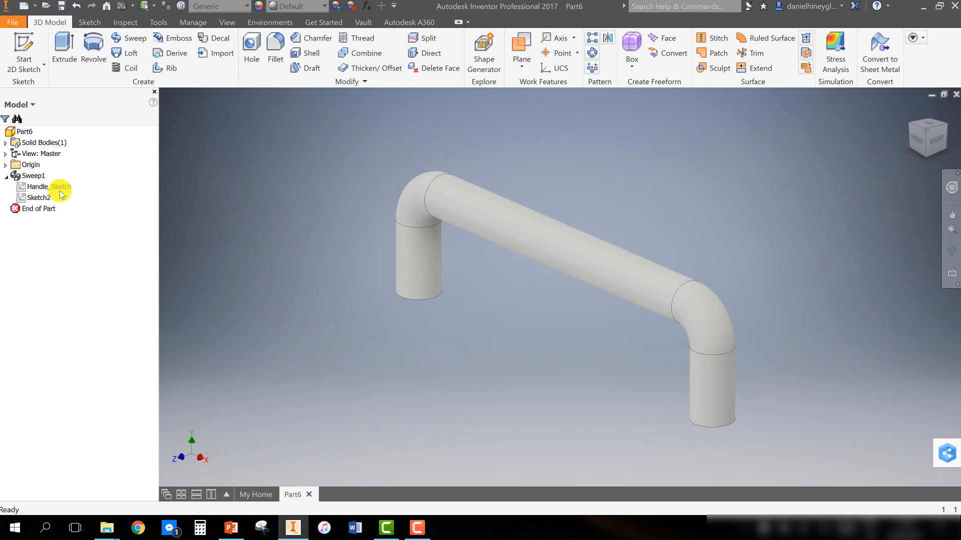
{"action": "left_click", "coordinate": [46, 190]}
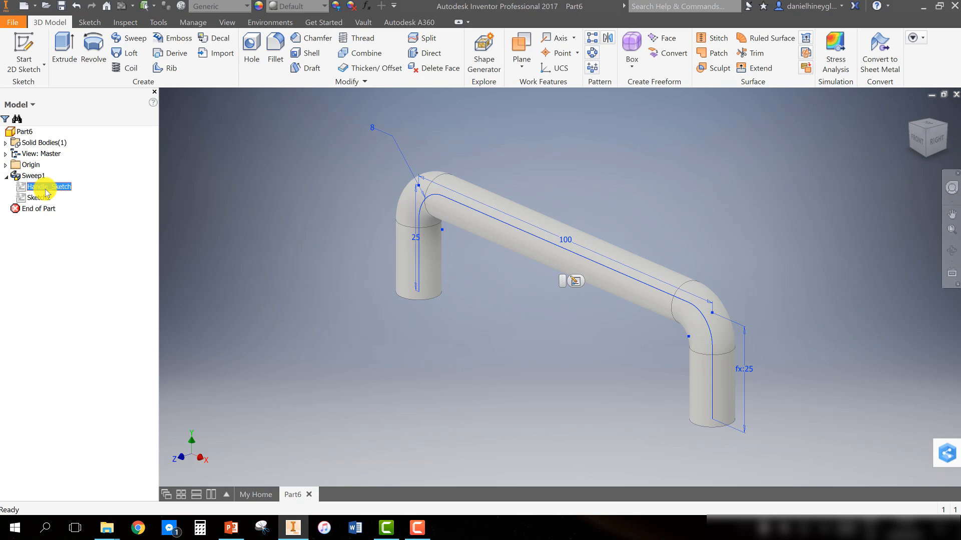
{"action": "right_click", "coordinate": [46, 193]}
{"action": "left_click", "coordinate": [84, 249]}
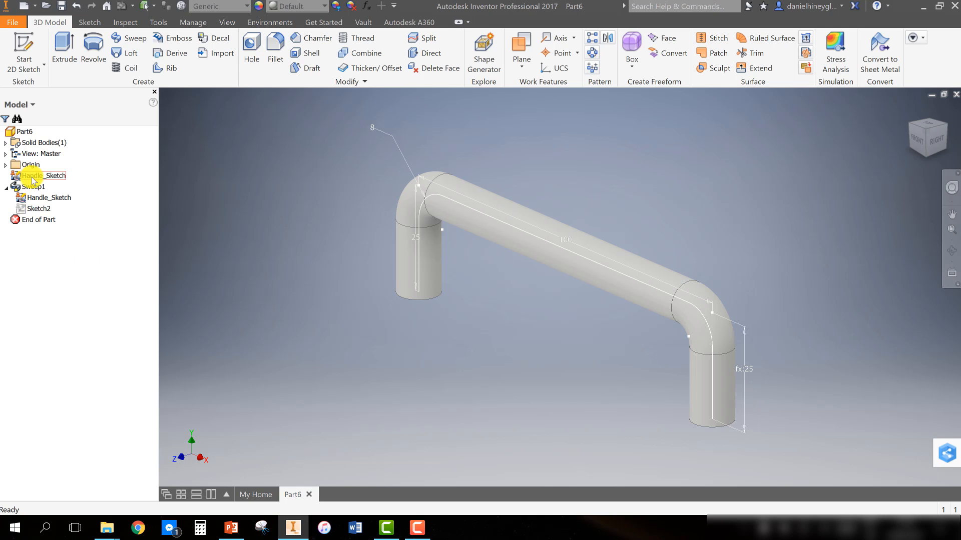
{"action": "left_click", "coordinate": [6, 186]}
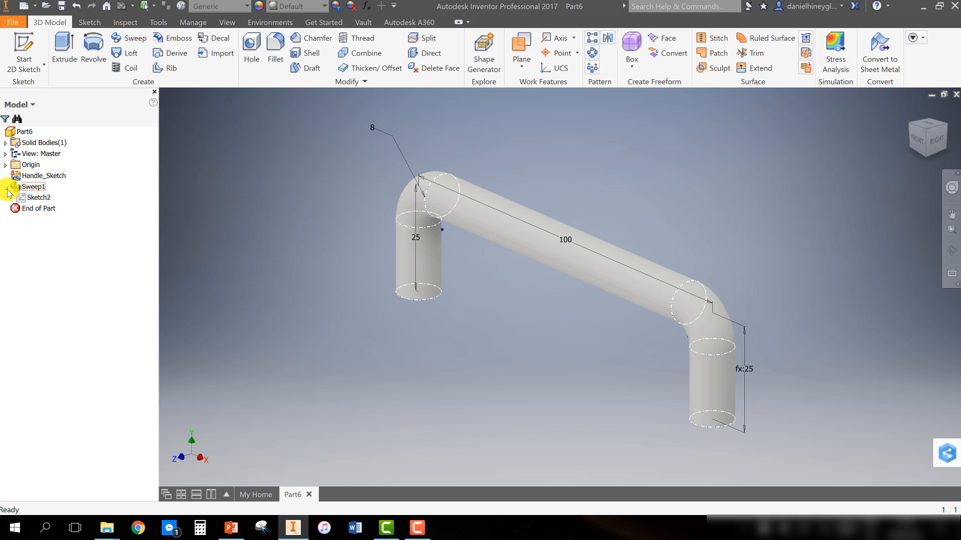
Suppress the round Sweep1 feature
{"action": "right_click", "coordinate": [32, 186]}
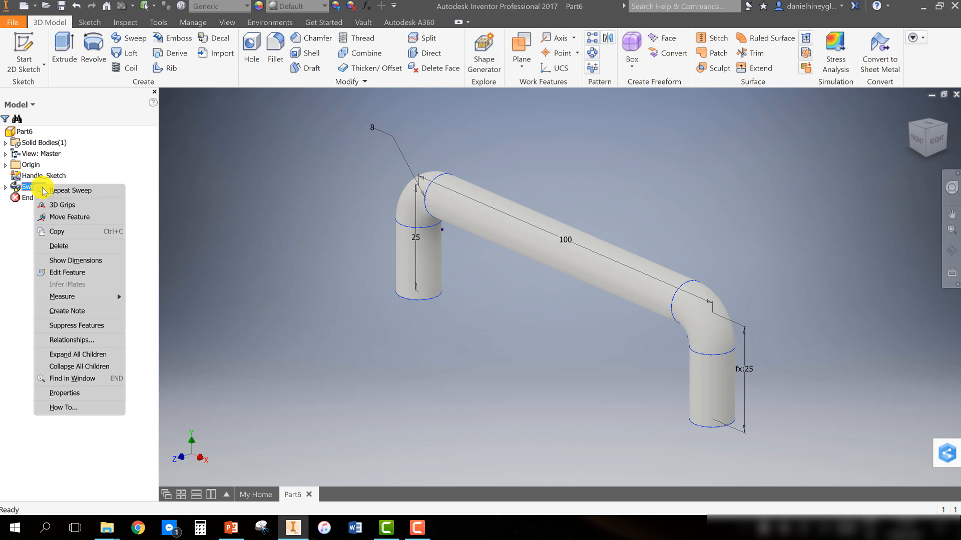
{"action": "left_click", "coordinate": [77, 325]}
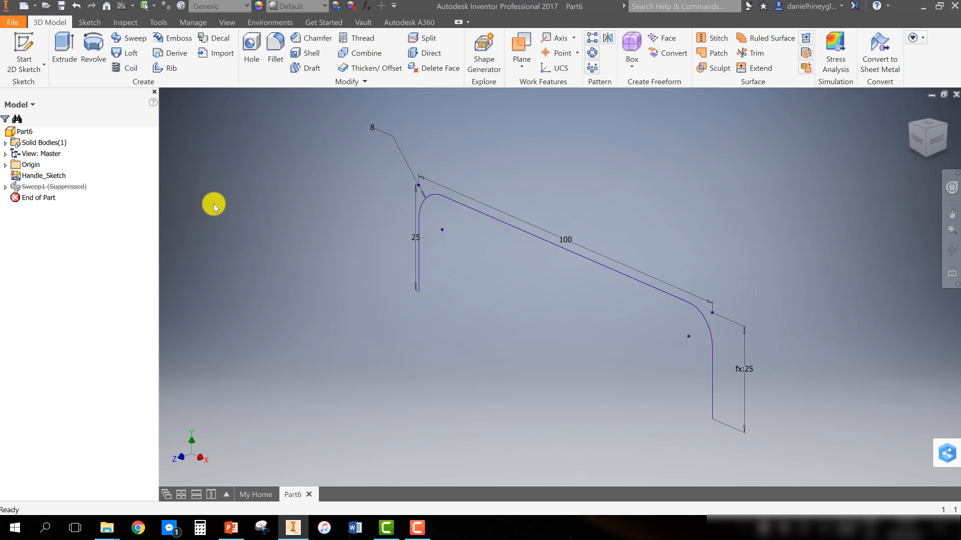
Start a sketch on the horizontal plane and draw a two-point center rectangle centred on the origin, about 25 mm wide
{"action": "left_click", "coordinate": [23, 50]}
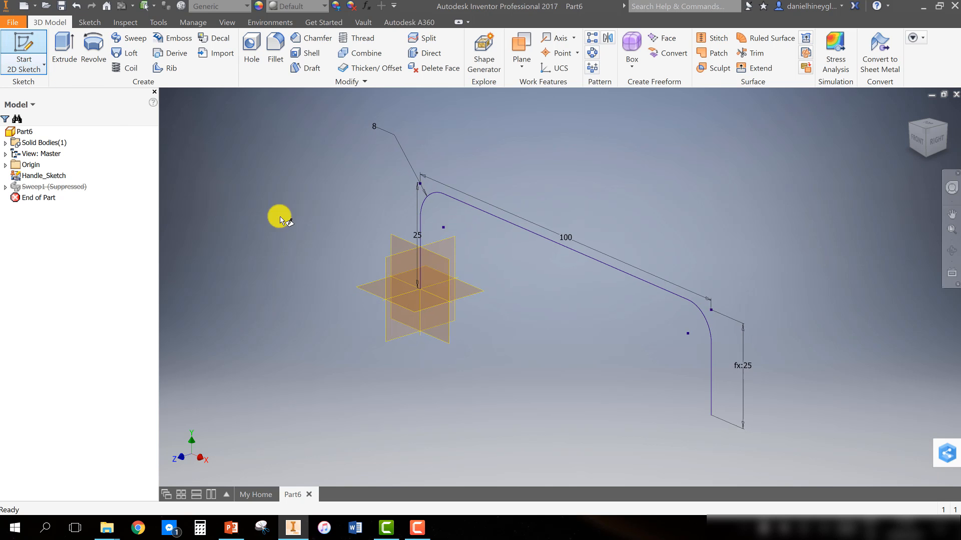
{"action": "left_click", "coordinate": [418, 285]}
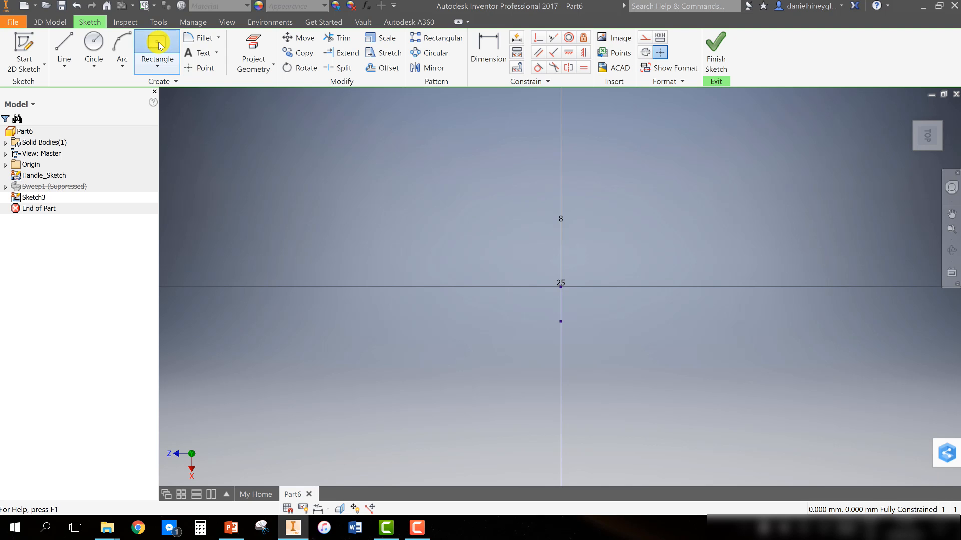
{"action": "left_click", "coordinate": [162, 60]}
{"action": "left_click", "coordinate": [159, 63]}
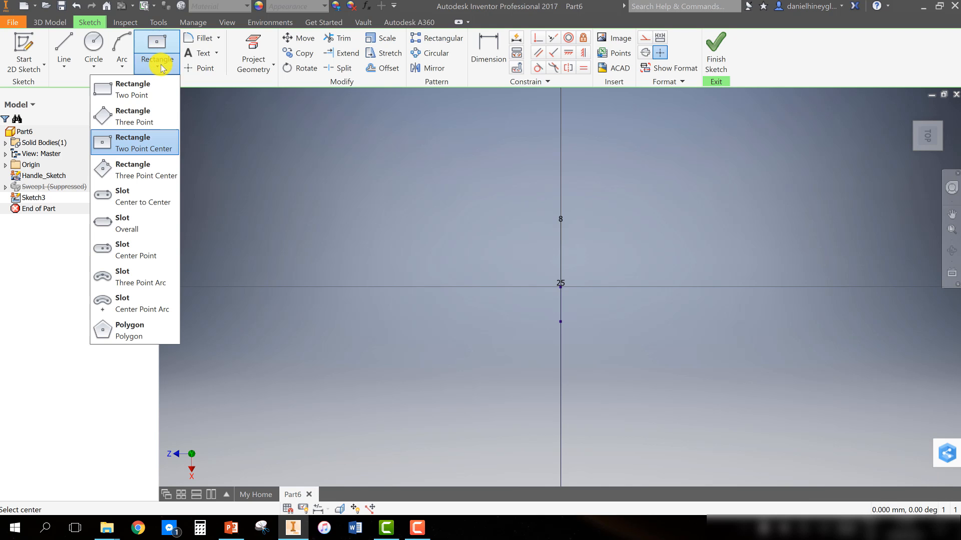
{"action": "left_click", "coordinate": [157, 149]}
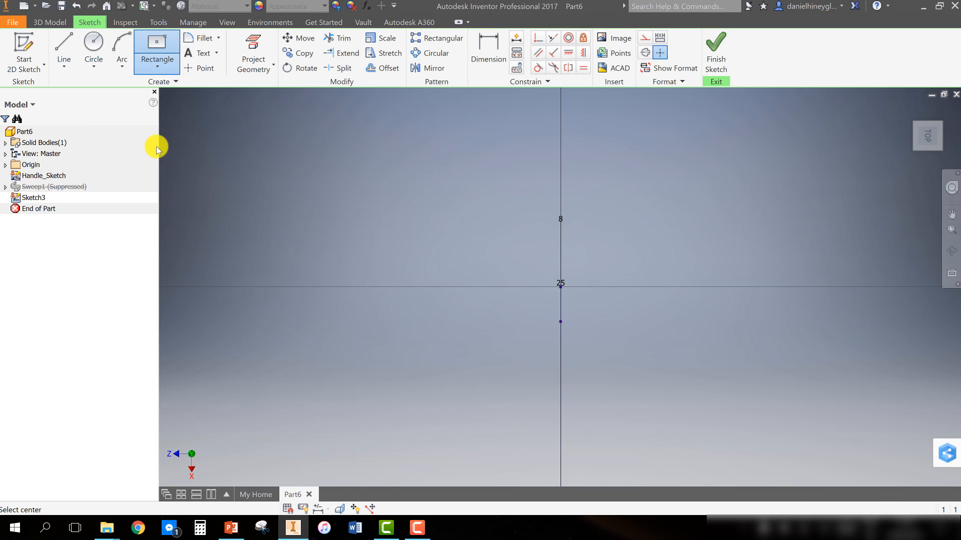
{"action": "left_click", "coordinate": [561, 287]}
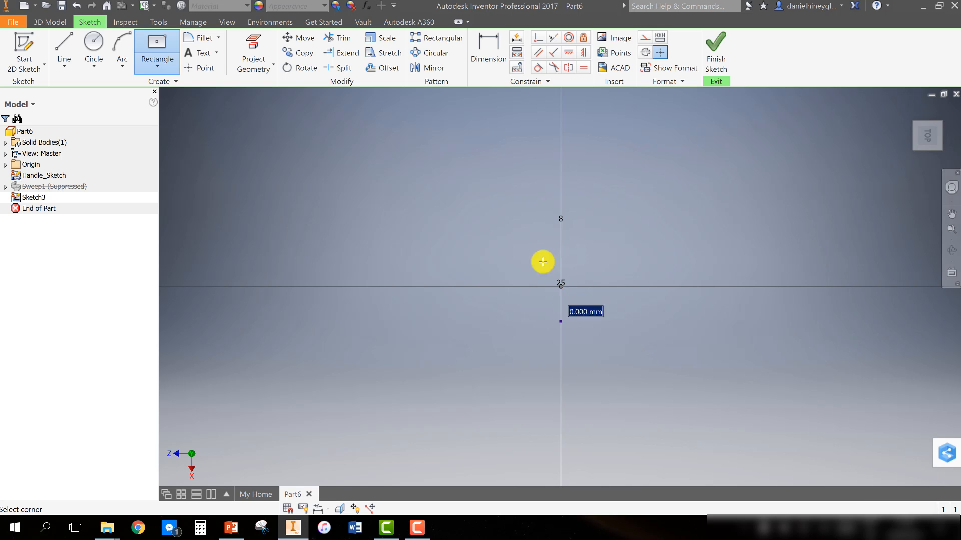
{"action": "left_click", "coordinate": [507, 237]}
Dimension the rectangle's width and height, setting both to the Handle_Thickness parameter
{"action": "left_click", "coordinate": [485, 62]}
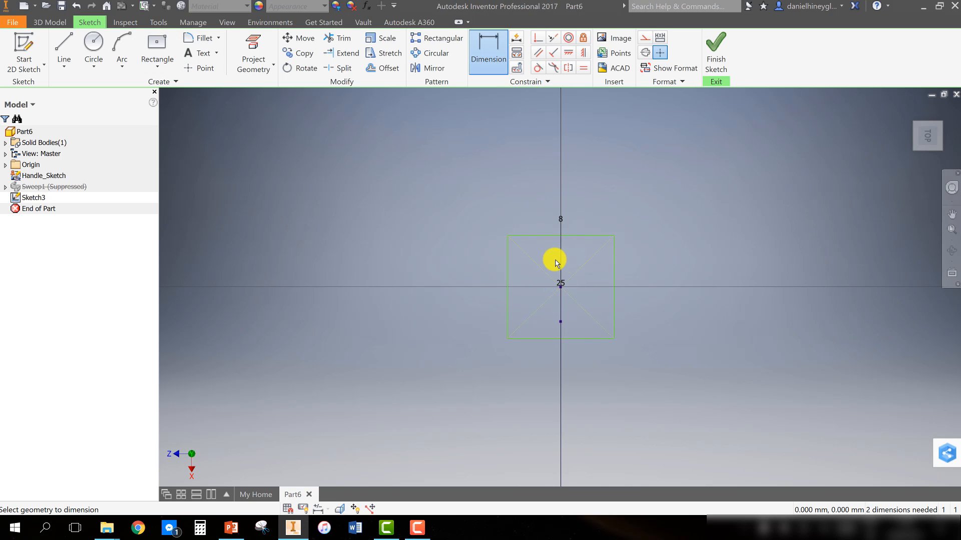
{"action": "left_click", "coordinate": [534, 237]}
{"action": "left_click", "coordinate": [541, 196]}
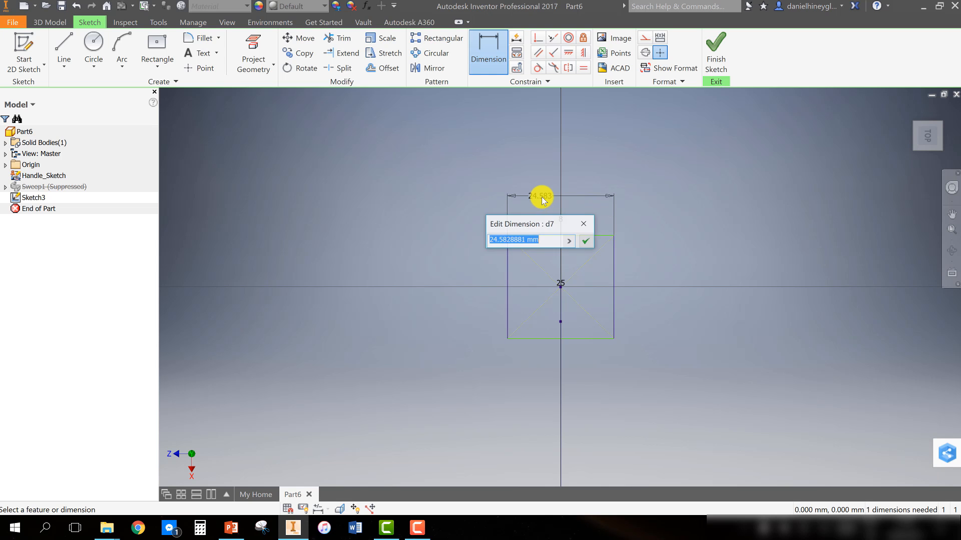
{"action": "left_click", "coordinate": [570, 242]}
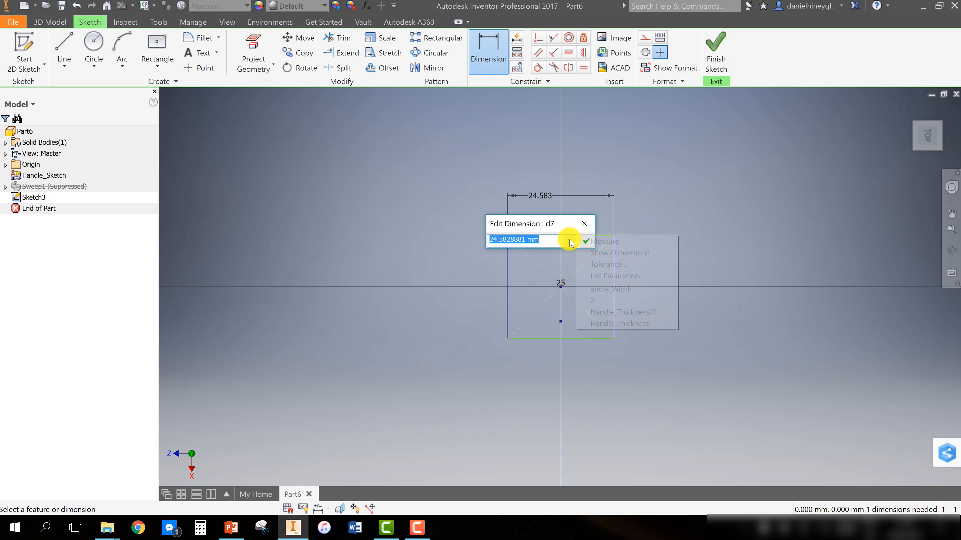
{"action": "left_click", "coordinate": [602, 324]}
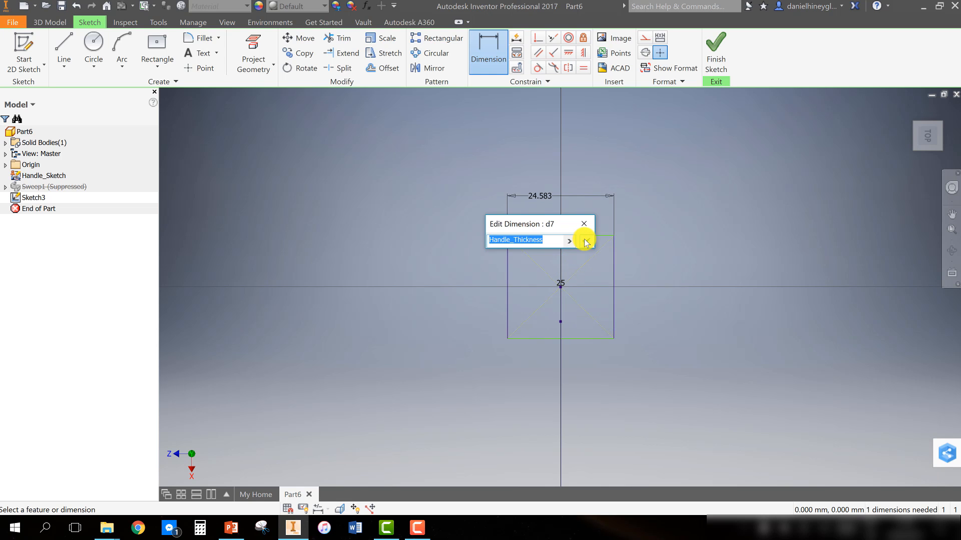
{"action": "left_click", "coordinate": [583, 240]}
{"action": "left_click", "coordinate": [581, 279]}
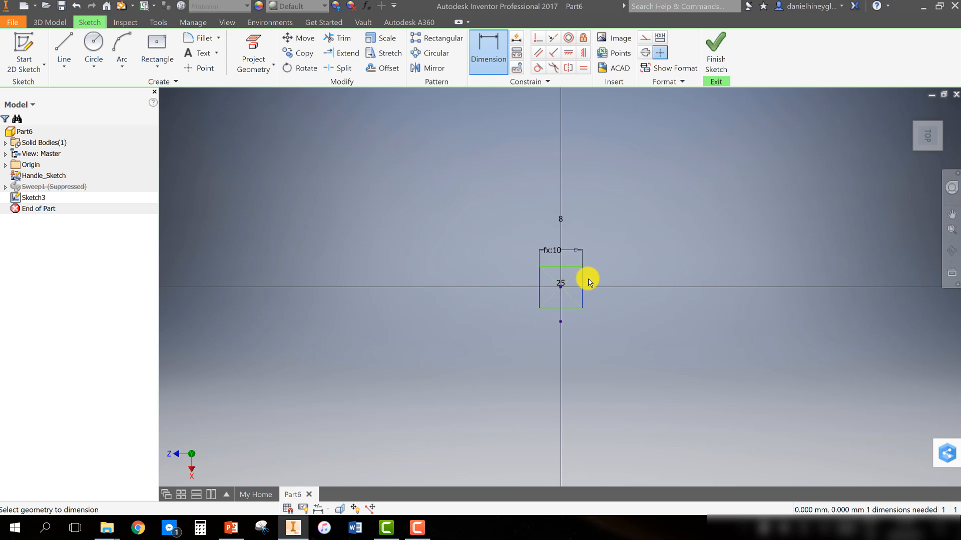
{"action": "left_click", "coordinate": [603, 277]}
{"action": "left_click", "coordinate": [632, 322]}
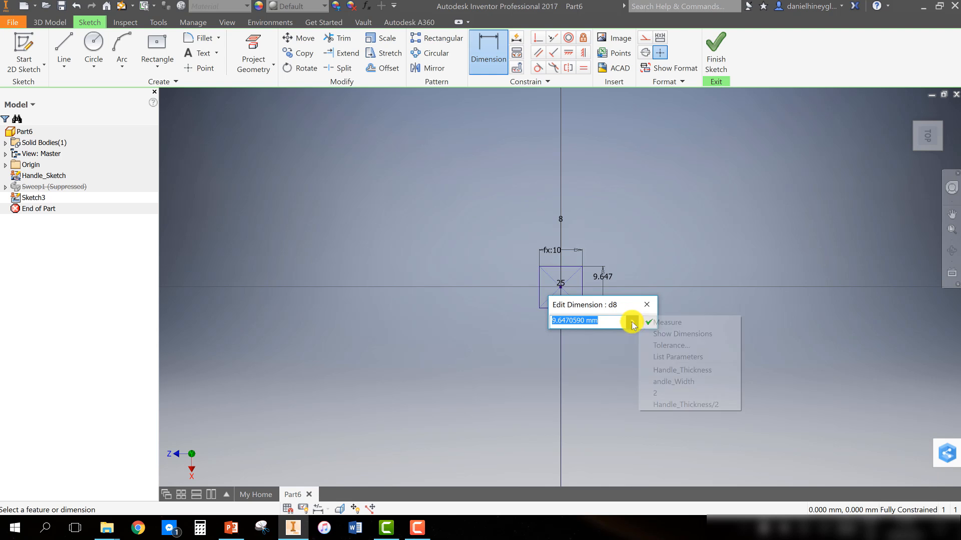
{"action": "left_click", "coordinate": [673, 370]}
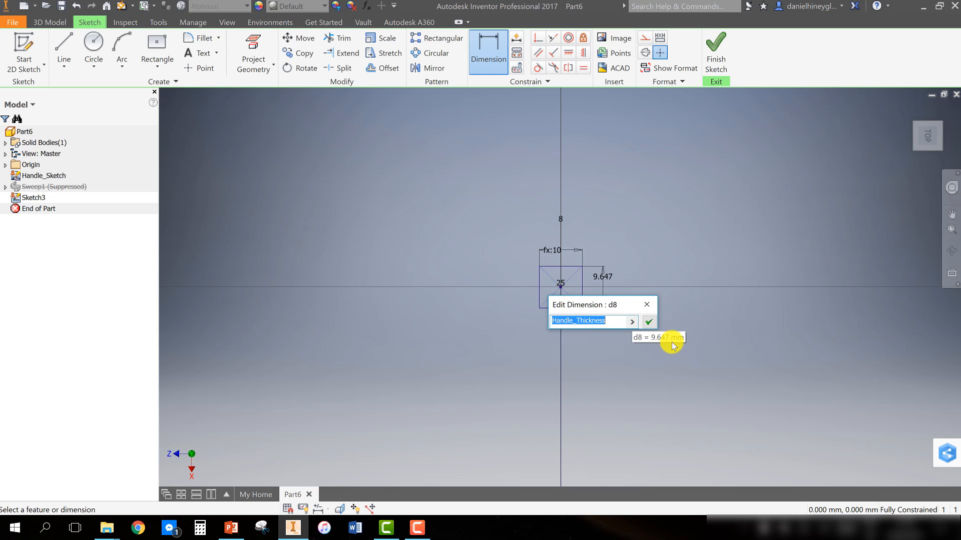
{"action": "left_click", "coordinate": [648, 323]}
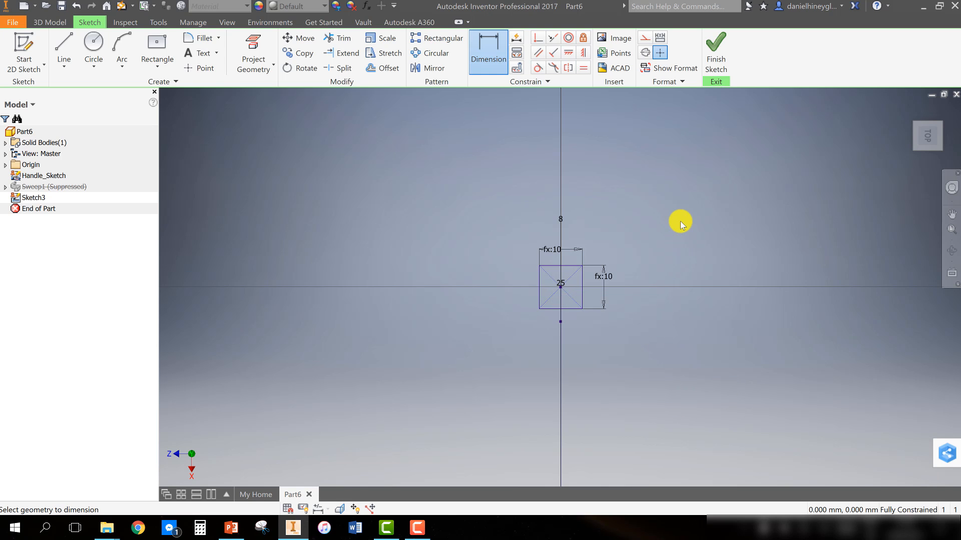
Finish the sketch and sweep the square profile along the Handle_Sketch path as a solid
{"action": "left_click", "coordinate": [716, 68]}
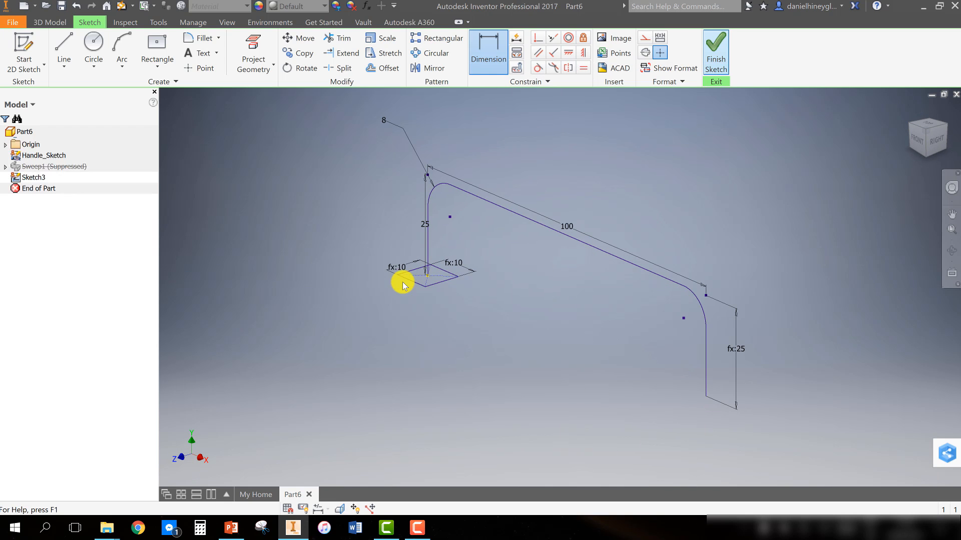
{"action": "left_click", "coordinate": [129, 38]}
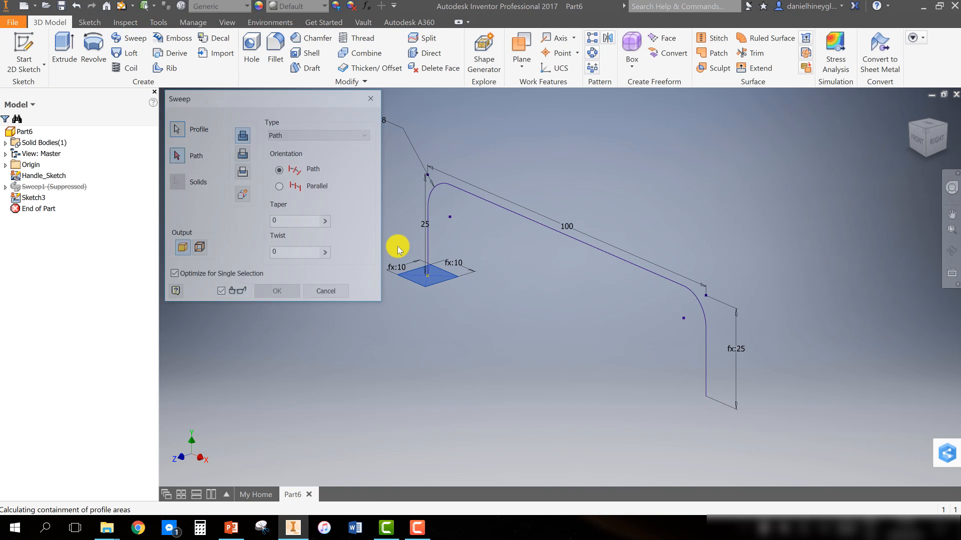
{"action": "left_click", "coordinate": [428, 202]}
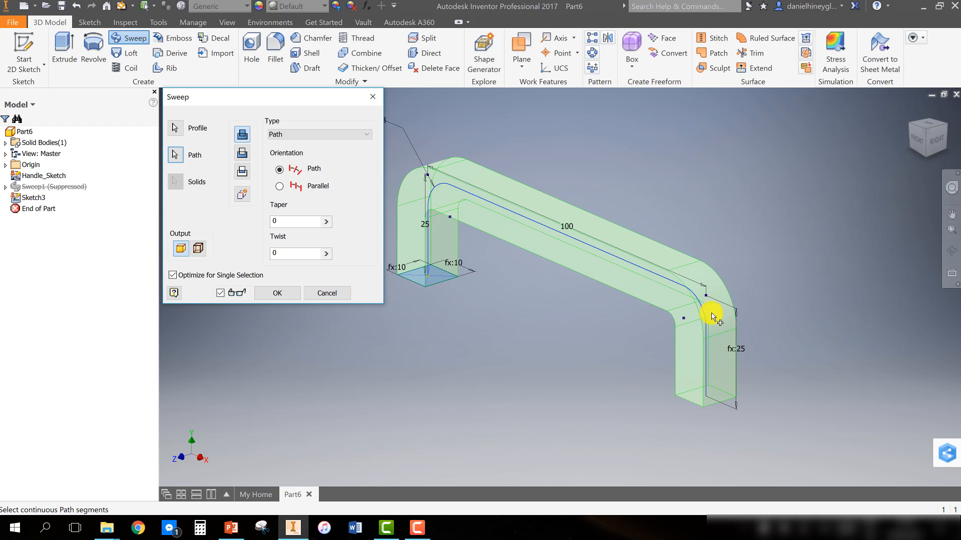
{"action": "left_click", "coordinate": [242, 197]}
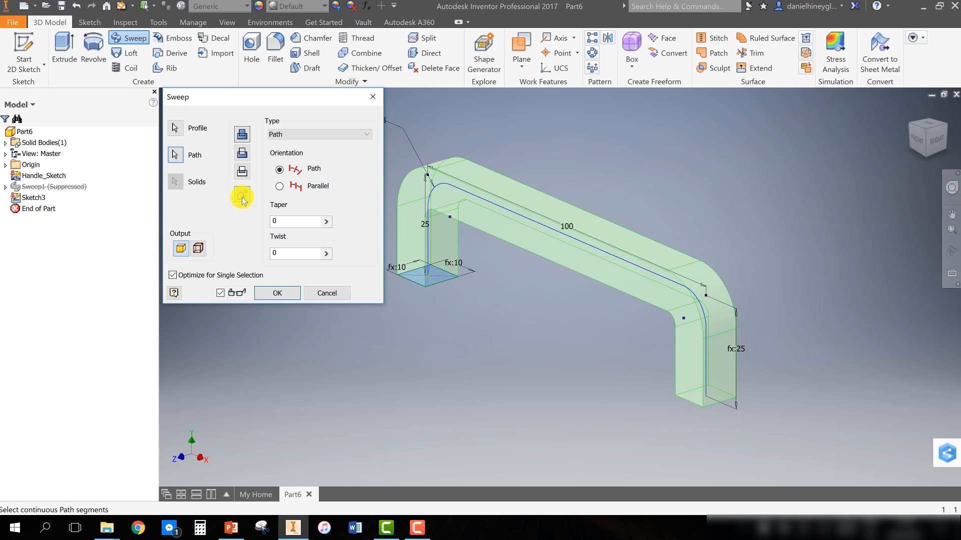
{"action": "left_click", "coordinate": [278, 294]}
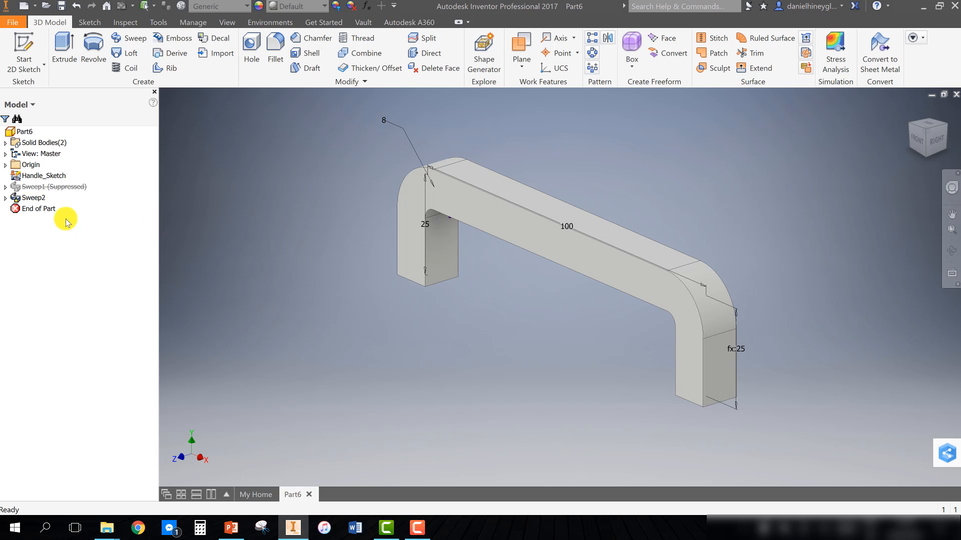
Suppress the square Sweep2 feature
{"action": "right_click", "coordinate": [40, 198]}
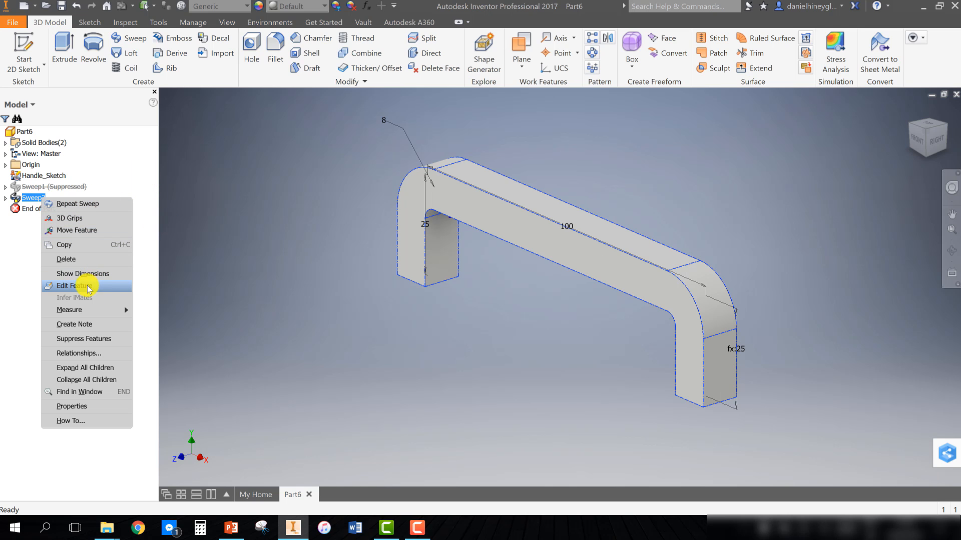
{"action": "left_click", "coordinate": [86, 339]}
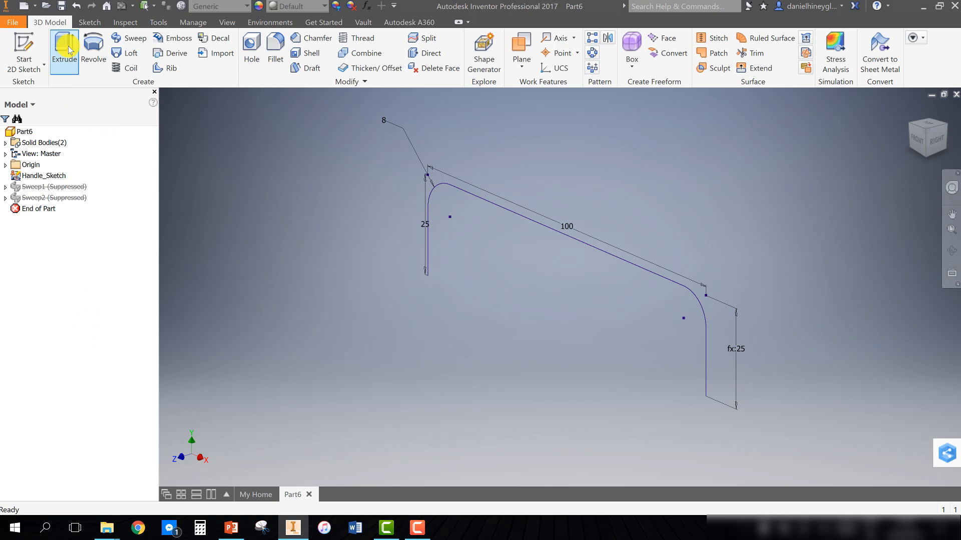
Start a new sketch on the horizontal plane and draw an ellipse centred on the origin
{"action": "left_click", "coordinate": [25, 50]}
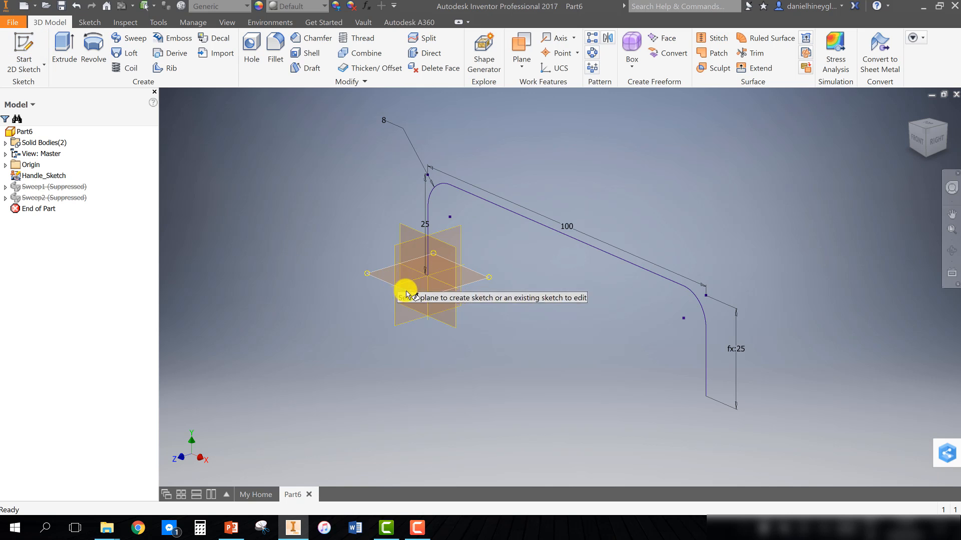
{"action": "left_click", "coordinate": [421, 291]}
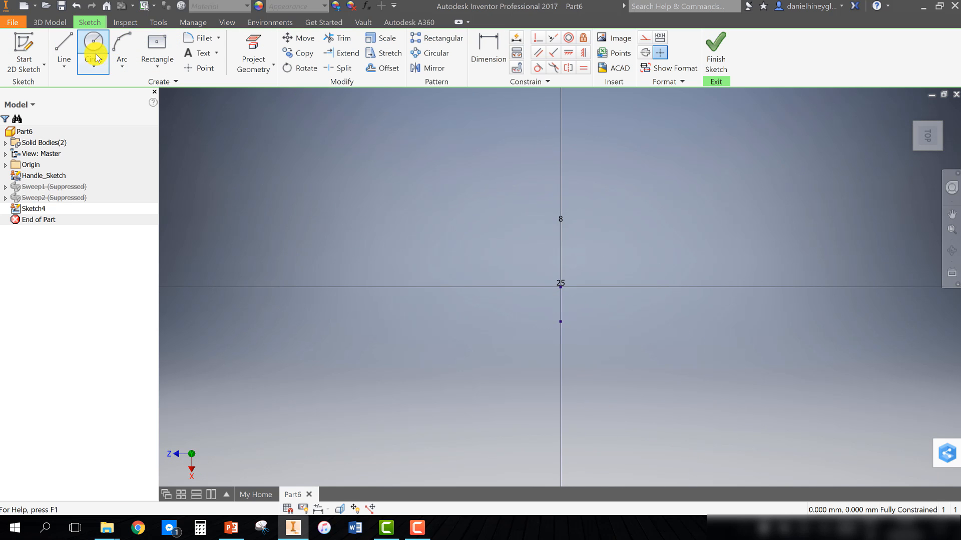
{"action": "left_click", "coordinate": [93, 61]}
{"action": "left_click", "coordinate": [79, 136]}
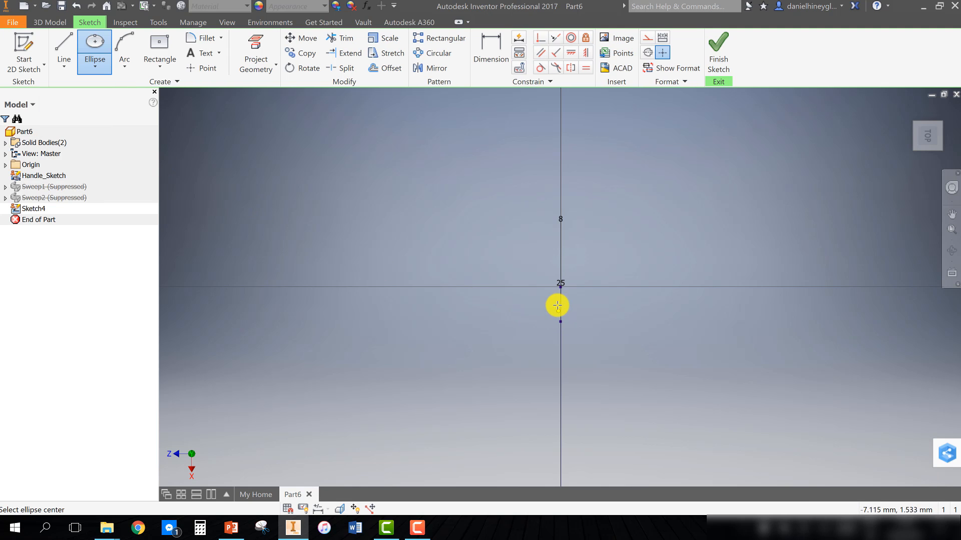
{"action": "left_click", "coordinate": [559, 287]}
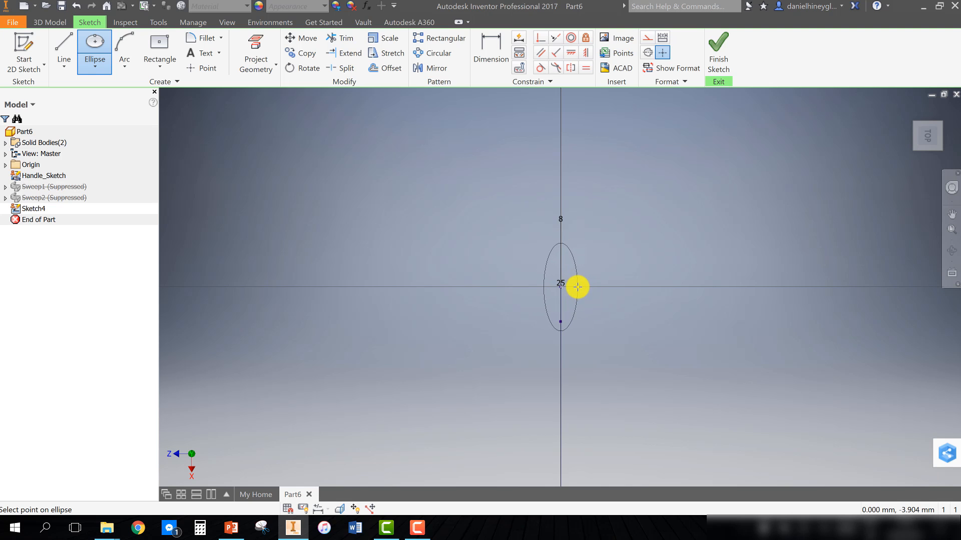
{"action": "left_click", "coordinate": [577, 285]}
Dimension the ellipse's vertical semi-axis and set it to the Handle_Thickness parameter
{"action": "left_click", "coordinate": [504, 60]}
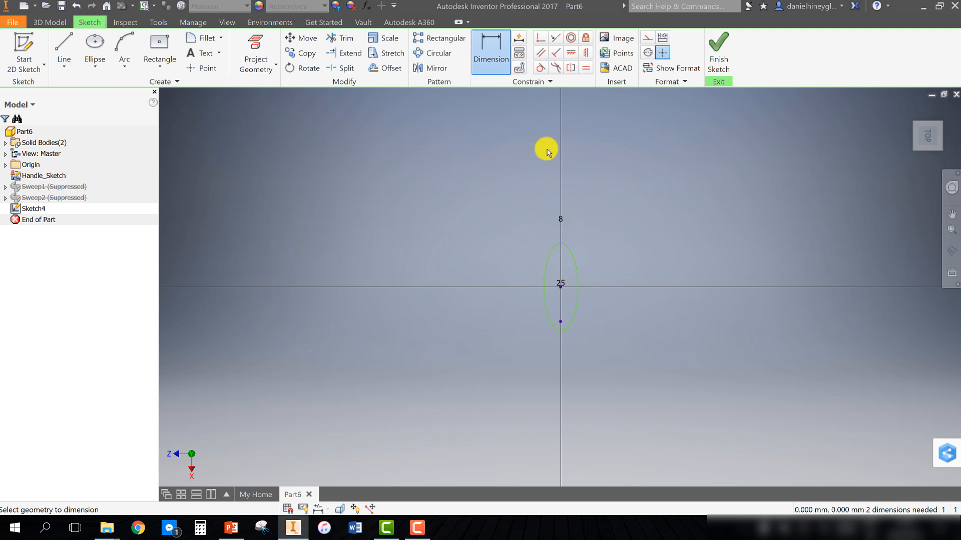
{"action": "left_click", "coordinate": [573, 259]}
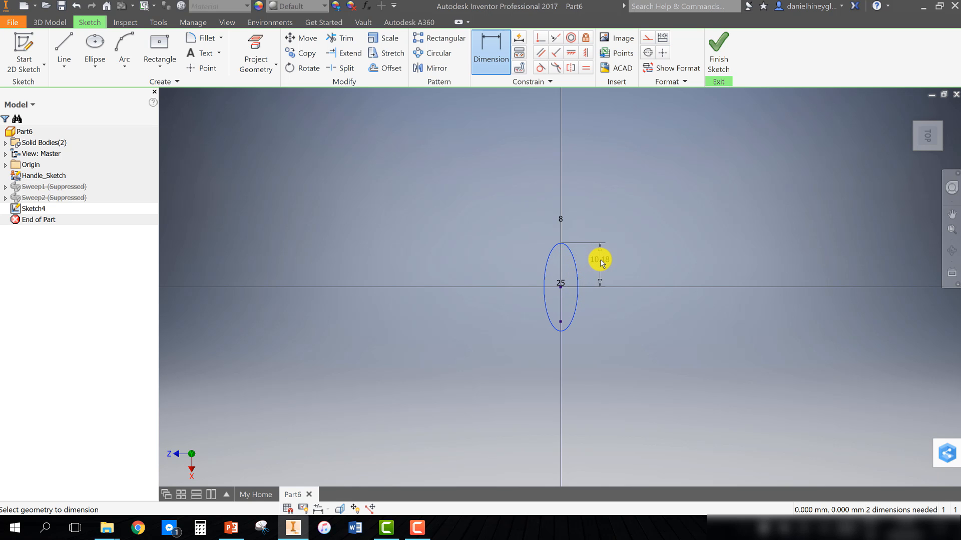
{"action": "left_click", "coordinate": [601, 264]}
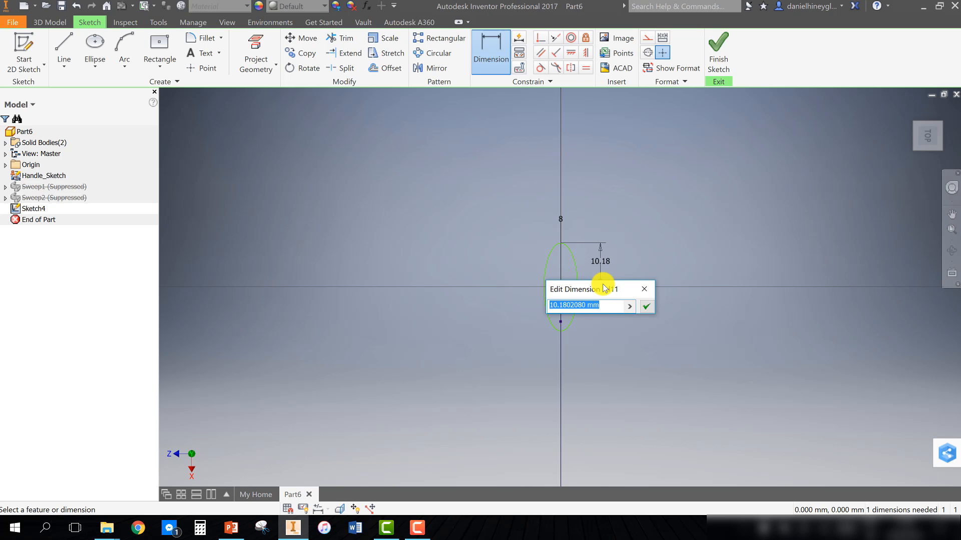
{"action": "left_click", "coordinate": [630, 306]}
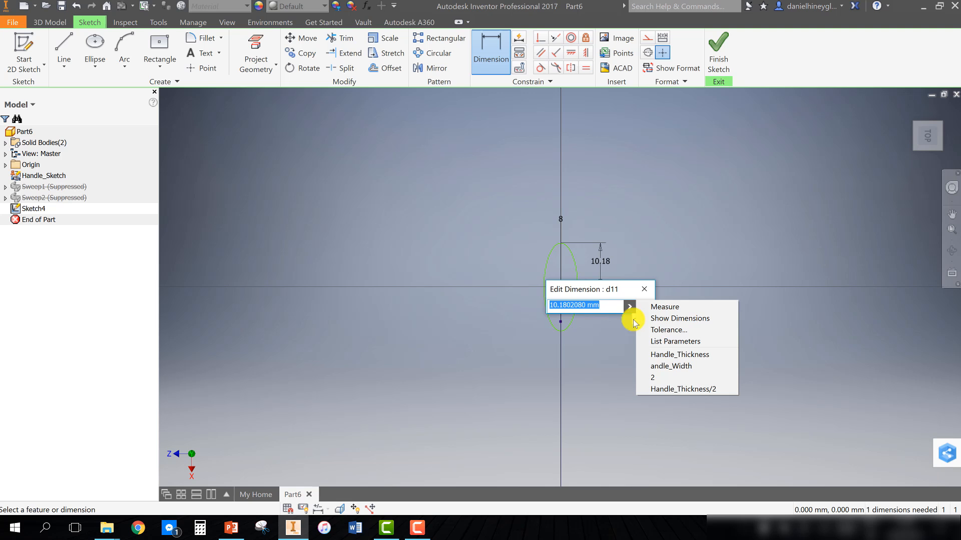
{"action": "left_click", "coordinate": [662, 355]}
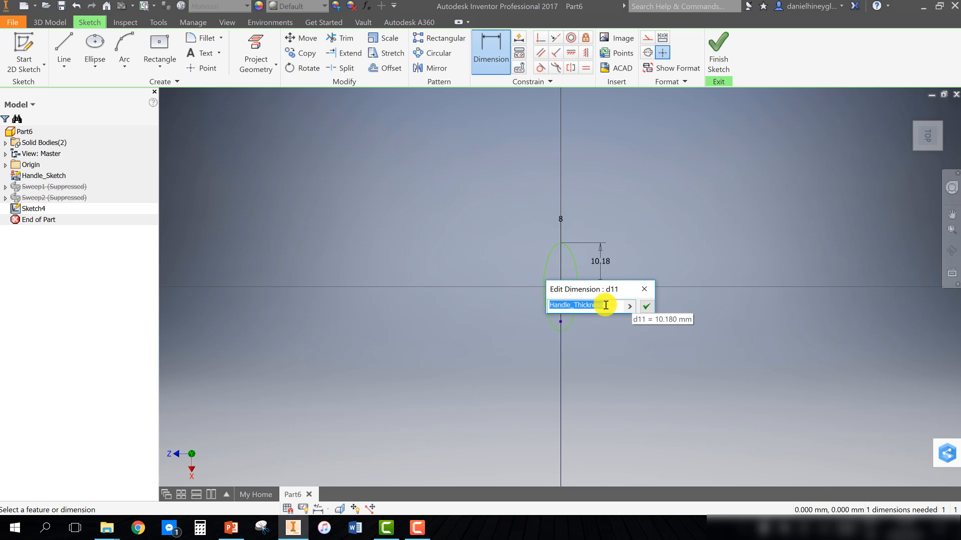
{"action": "left_click", "coordinate": [605, 305]}
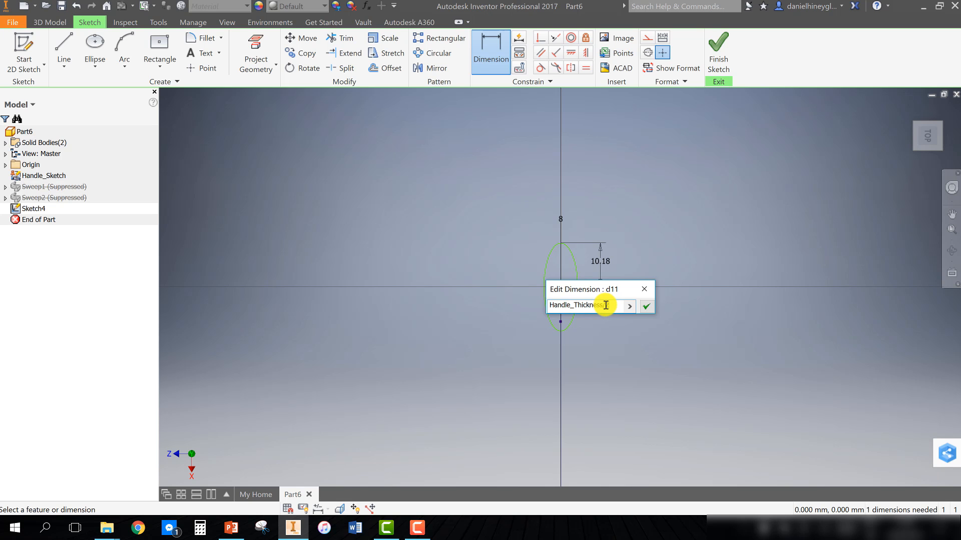
{"action": "key", "text": "Return"}
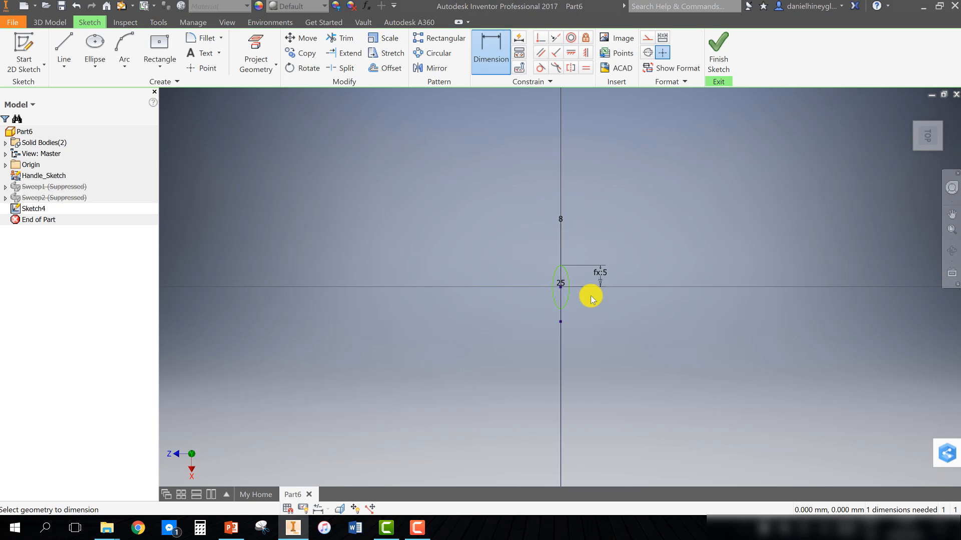
Dimension the ellipse's horizontal semi-axis and set it to the Ellipse_Width parameter
{"action": "scroll", "coordinate": [555, 283], "scroll_direction": "up", "scroll_amount": 5}
{"action": "scroll", "coordinate": [556, 283], "scroll_direction": "down", "scroll_amount": 5}
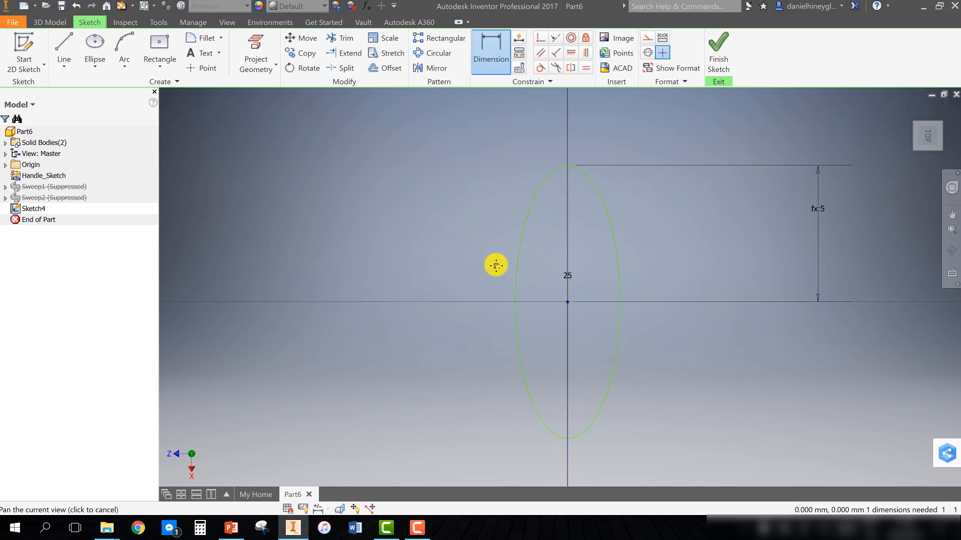
{"action": "left_click", "coordinate": [494, 59]}
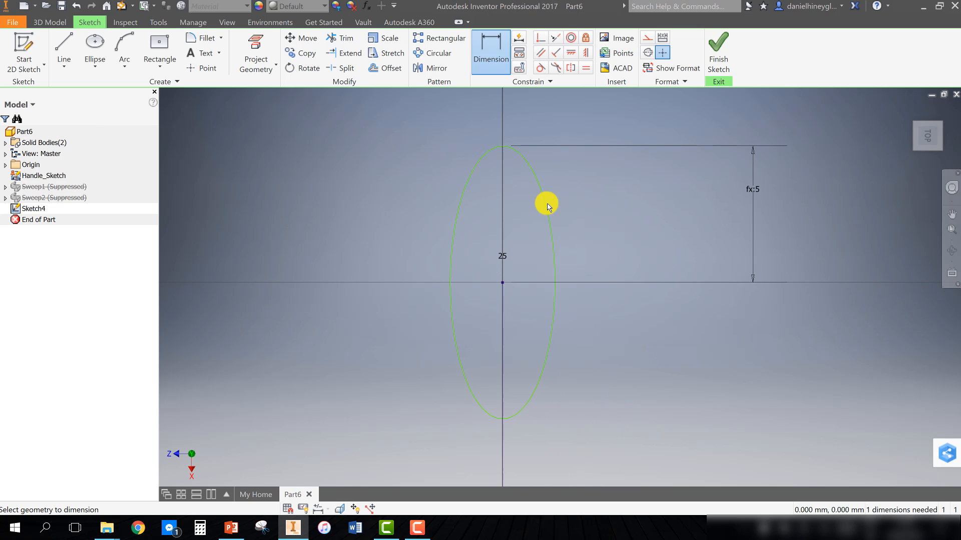
{"action": "left_click", "coordinate": [553, 244]}
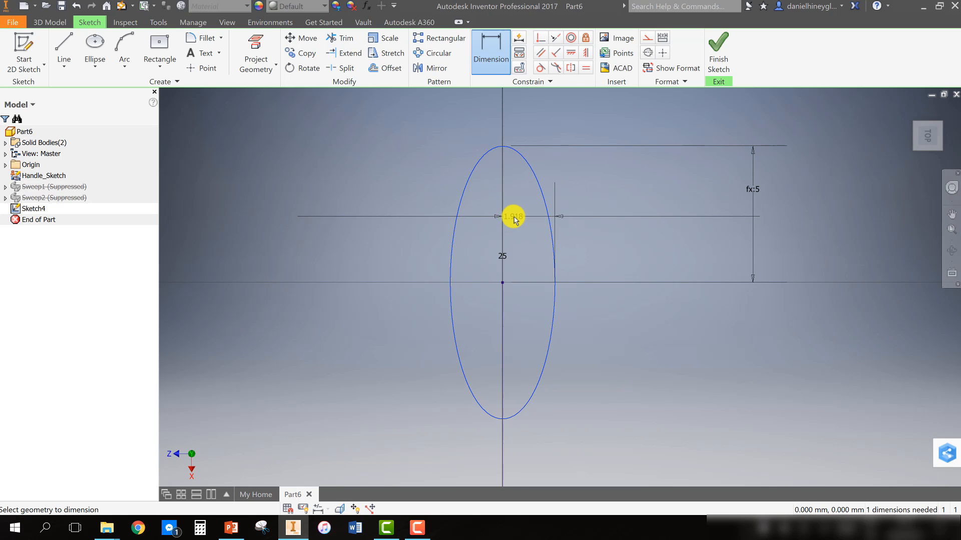
{"action": "left_click", "coordinate": [514, 215]}
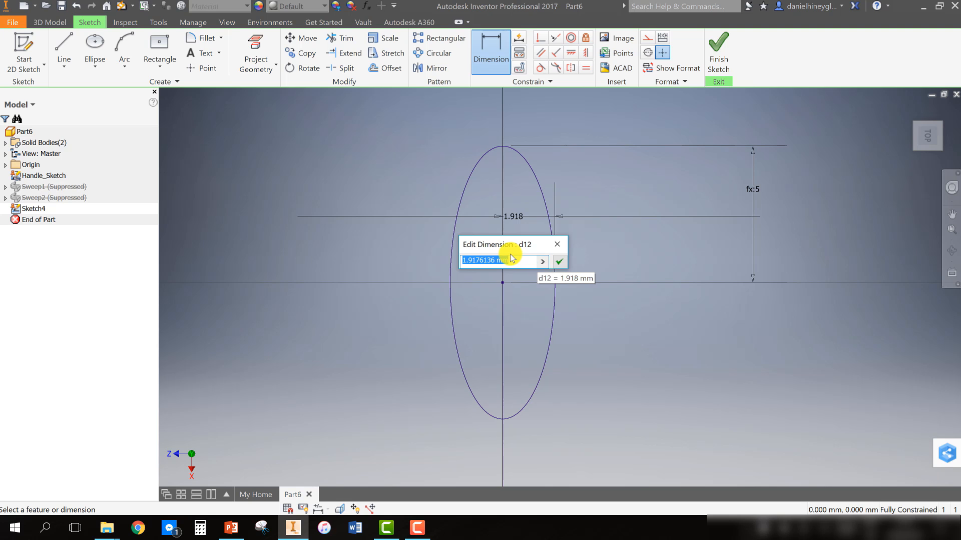
{"action": "type", "text": "Elipse_Width=2"}
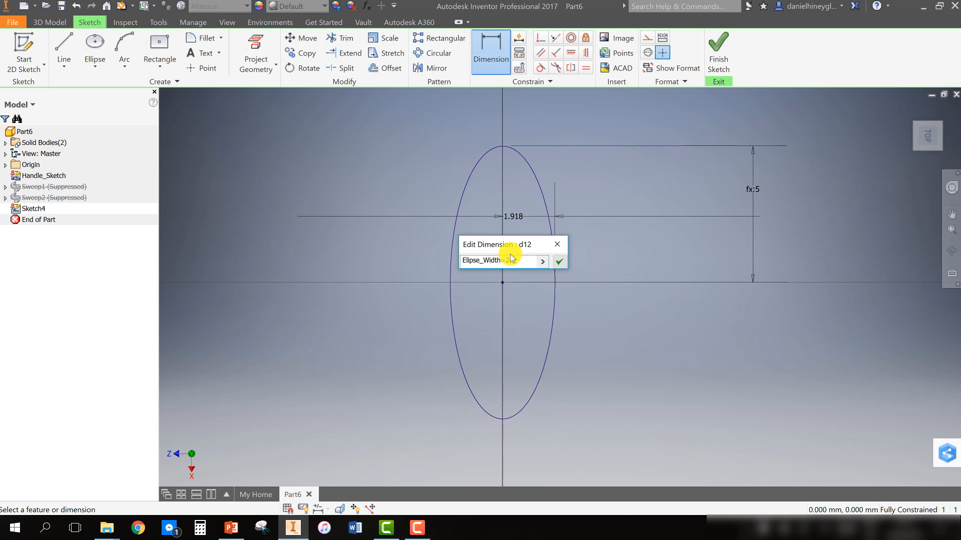
{"action": "key", "text": "Return"}
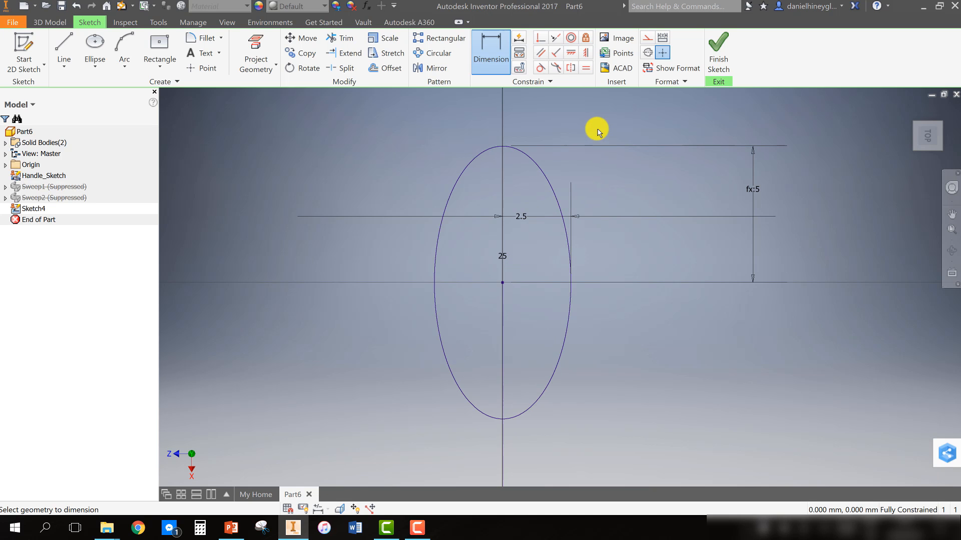
Finish the sketch and sweep the ellipse profile along the Handle_Sketch path as a new solid
{"action": "left_click", "coordinate": [723, 63]}
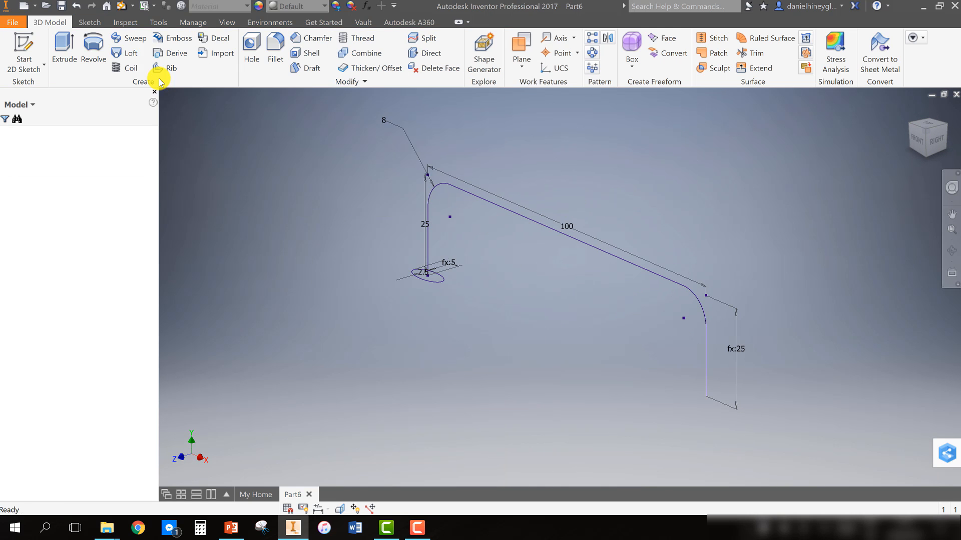
{"action": "left_click", "coordinate": [129, 36]}
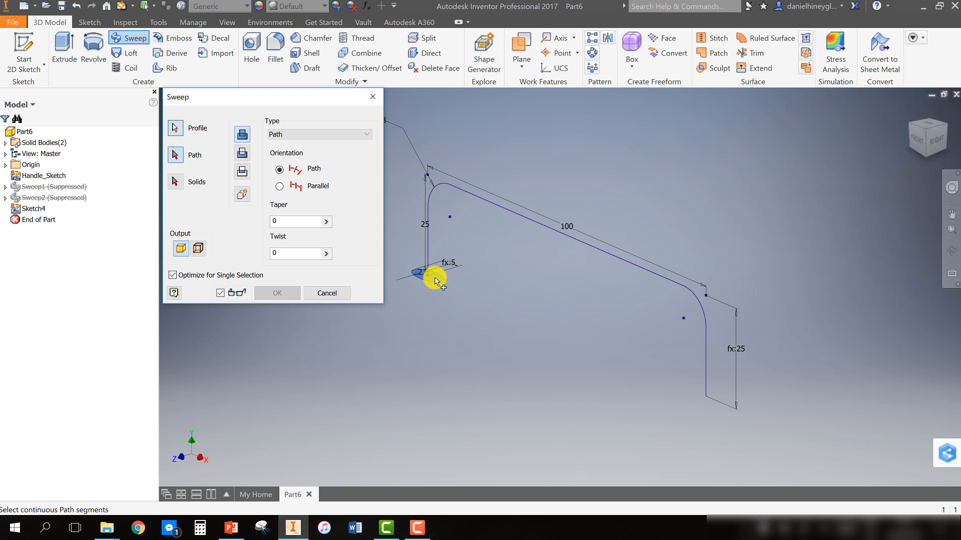
{"action": "left_click", "coordinate": [428, 202]}
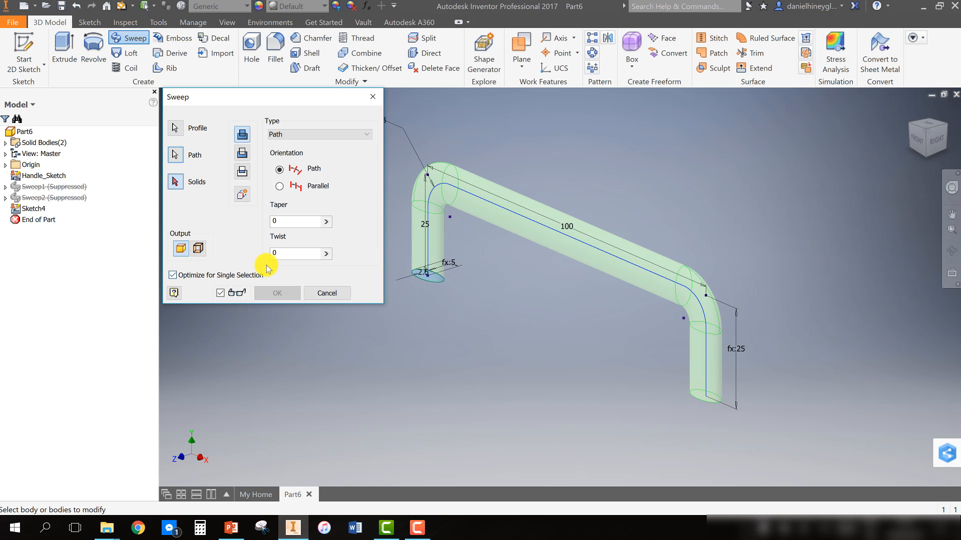
{"action": "left_click", "coordinate": [244, 196]}
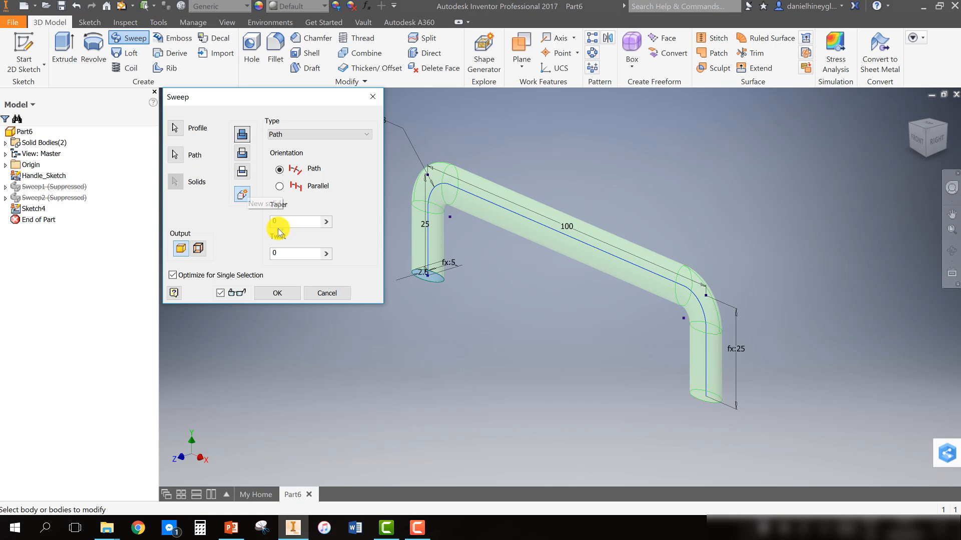
{"action": "left_click", "coordinate": [286, 293]}
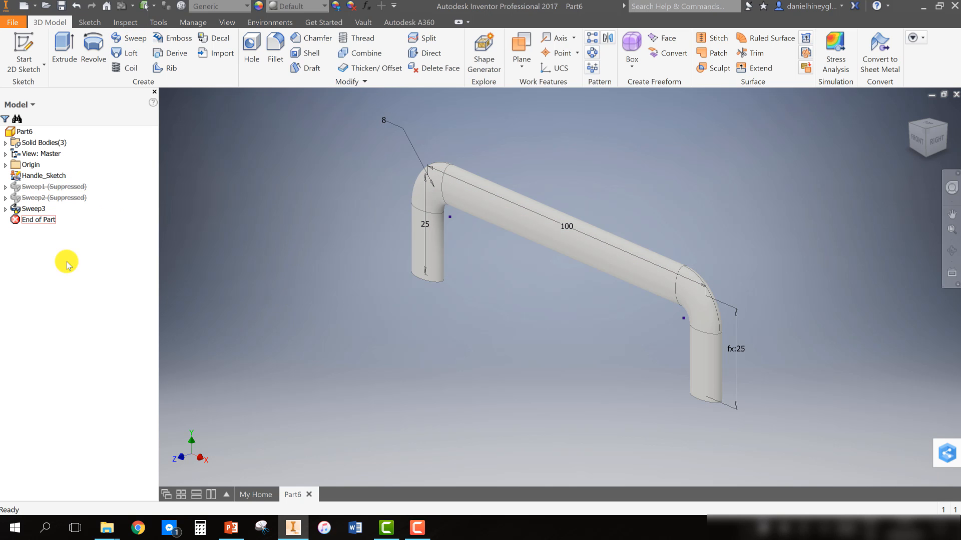
Rename the suppressed Sweep1 feature to Circle and Sweep2 to Square in the model browser
{"action": "left_click", "coordinate": [50, 176]}
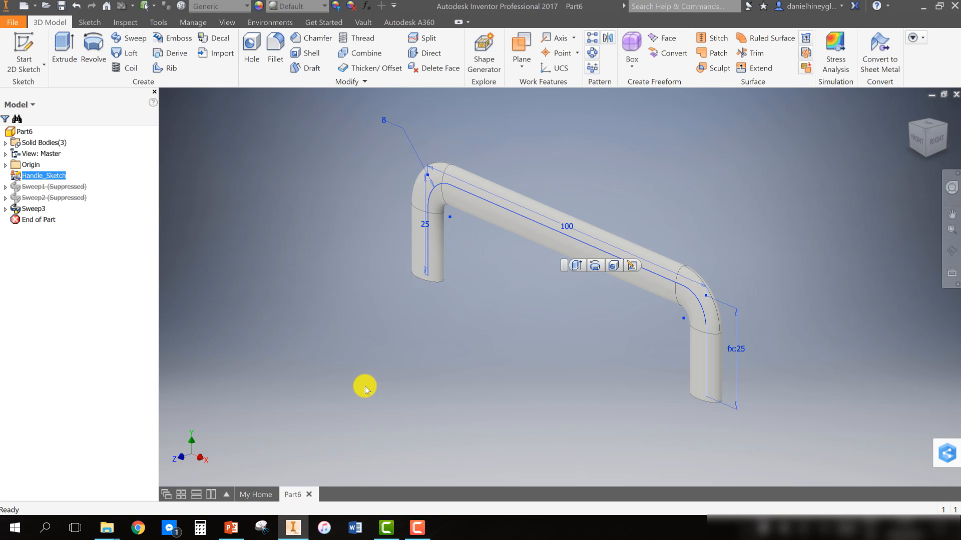
{"action": "left_click", "coordinate": [62, 188]}
{"action": "left_click", "coordinate": [61, 188]}
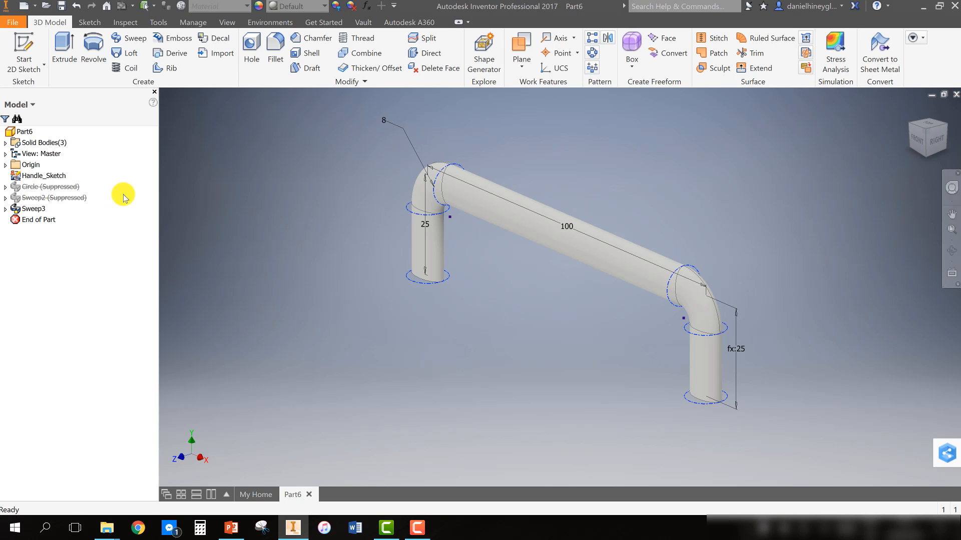
{"action": "left_click", "coordinate": [81, 198]}
{"action": "left_click", "coordinate": [70, 199]}
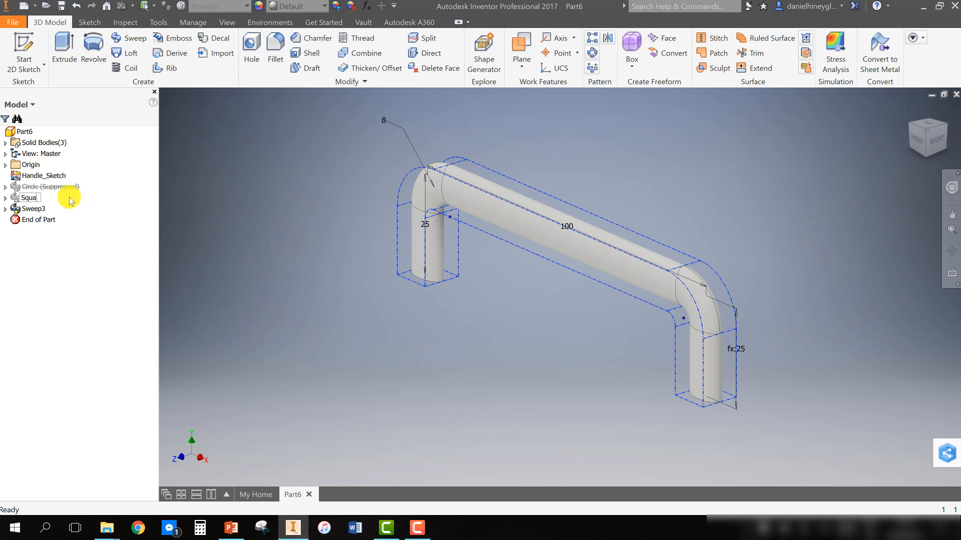
Rename the Sweep3 feature to Ellipse
{"action": "double_click", "coordinate": [35, 210]}
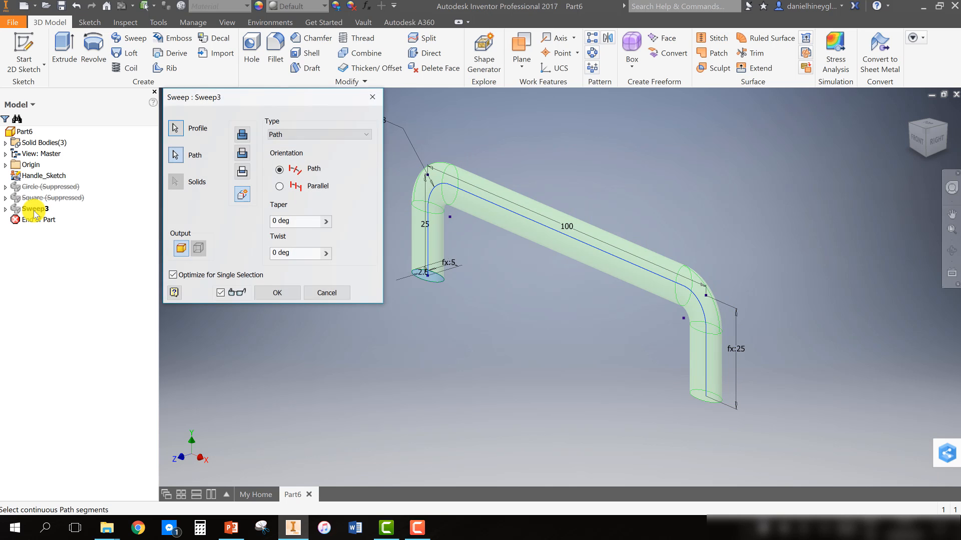
{"action": "left_click", "coordinate": [326, 294]}
{"action": "left_click", "coordinate": [34, 208]}
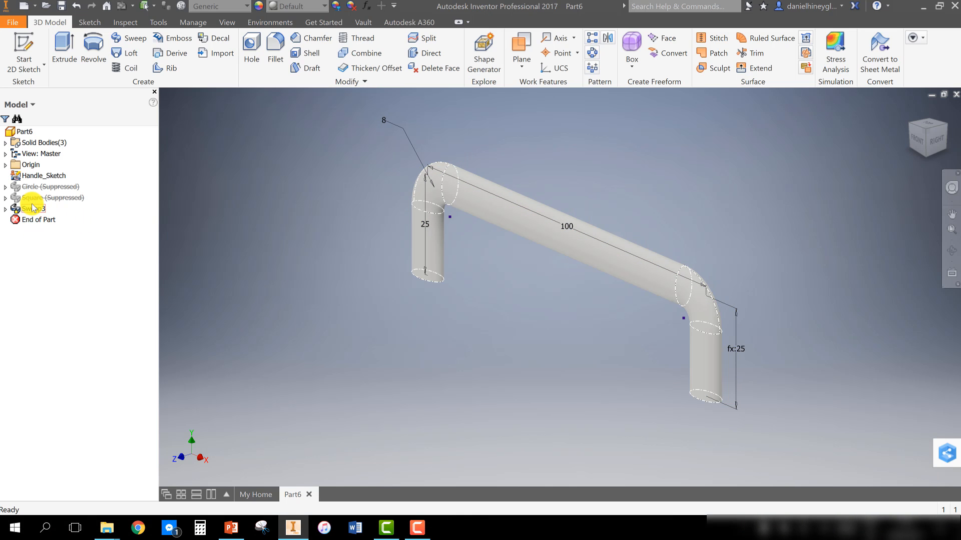
{"action": "left_click", "coordinate": [30, 210]}
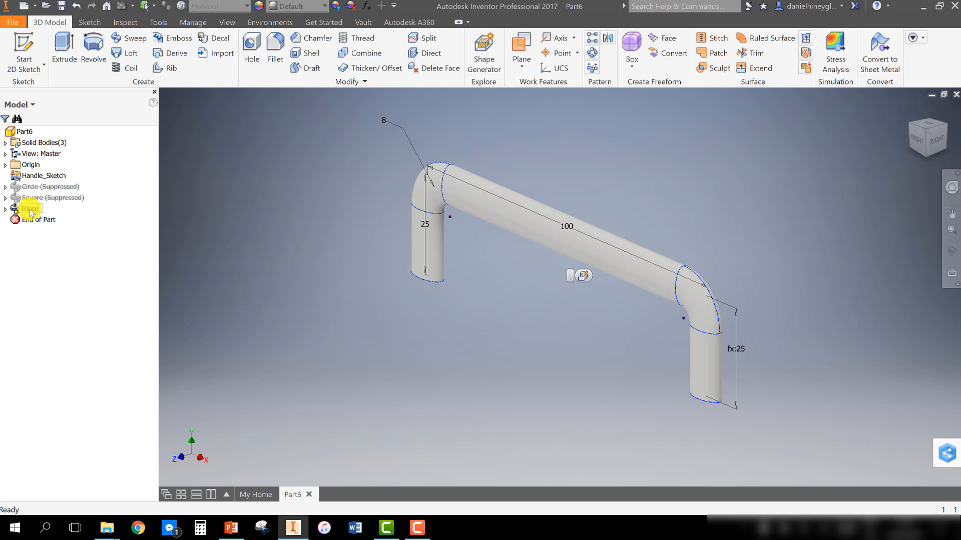
{"action": "left_click", "coordinate": [133, 201]}
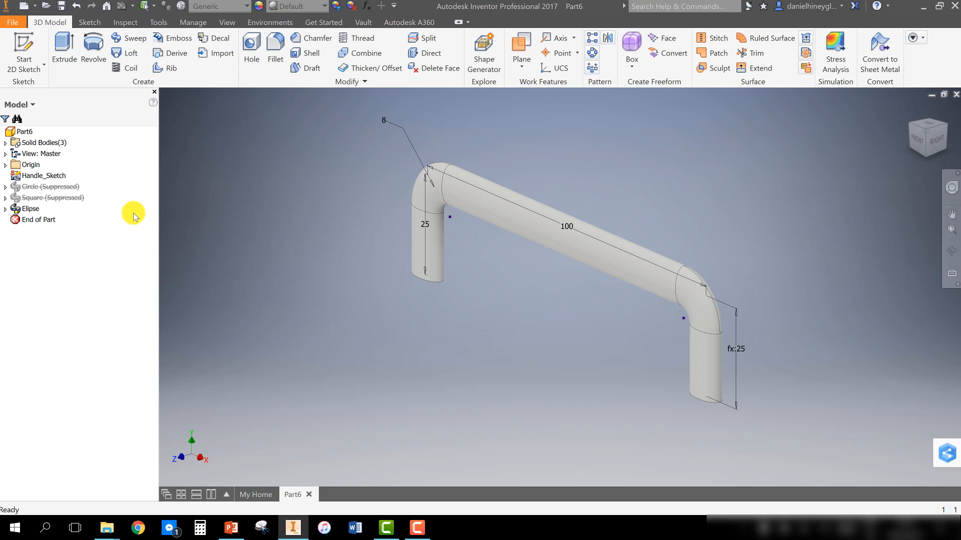
Hide the Handle_Sketch path sketch
{"action": "middle_click_drag", "start_coordinate": [334, 342], "coordinate": [265, 236], "text": "shift"}
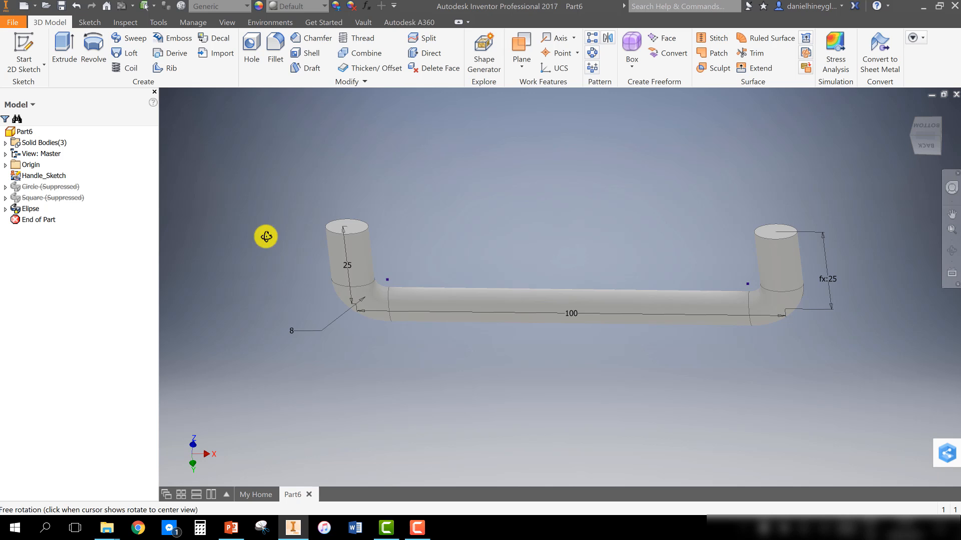
{"action": "right_click", "coordinate": [26, 178]}
{"action": "left_click", "coordinate": [56, 297]}
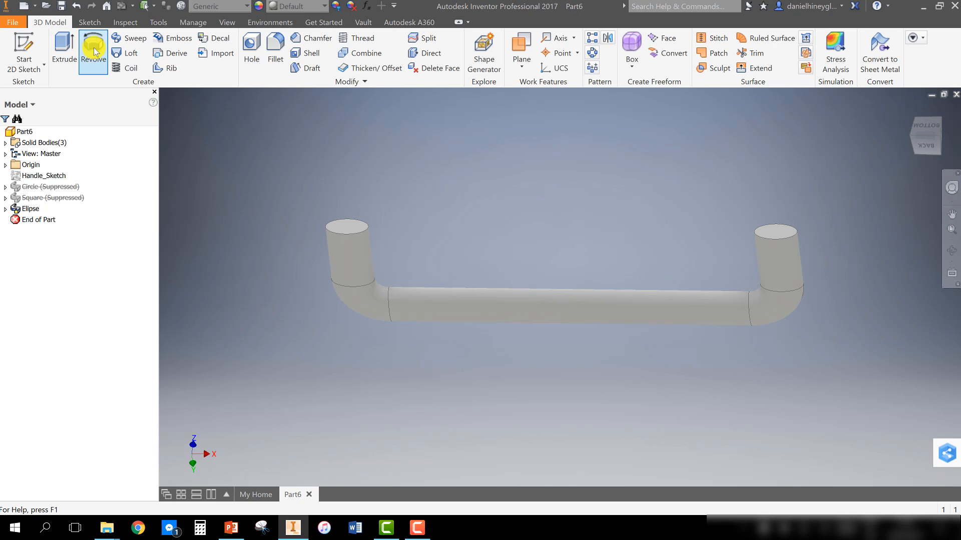
Start a new 2D sketch on the XZ origin plane
{"action": "left_click", "coordinate": [30, 50]}
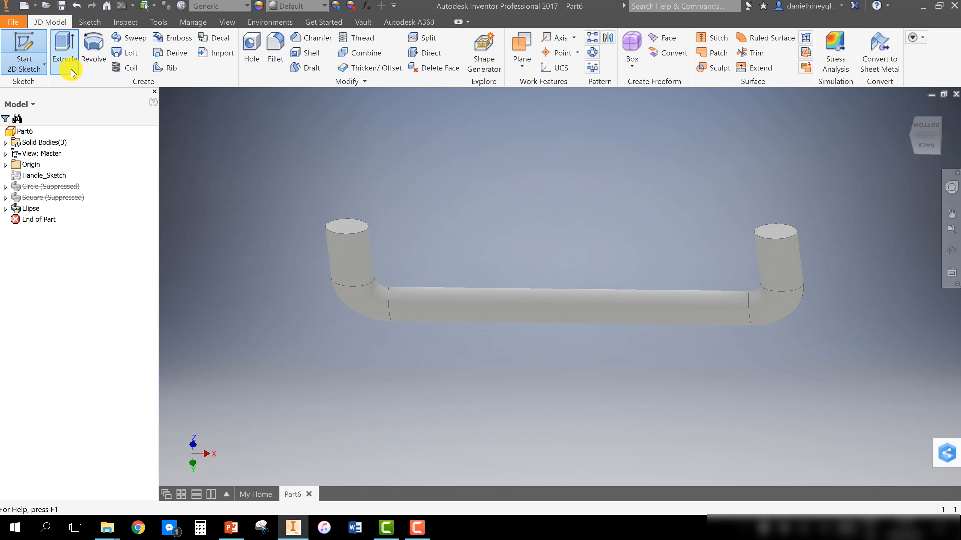
{"action": "left_click", "coordinate": [6, 165]}
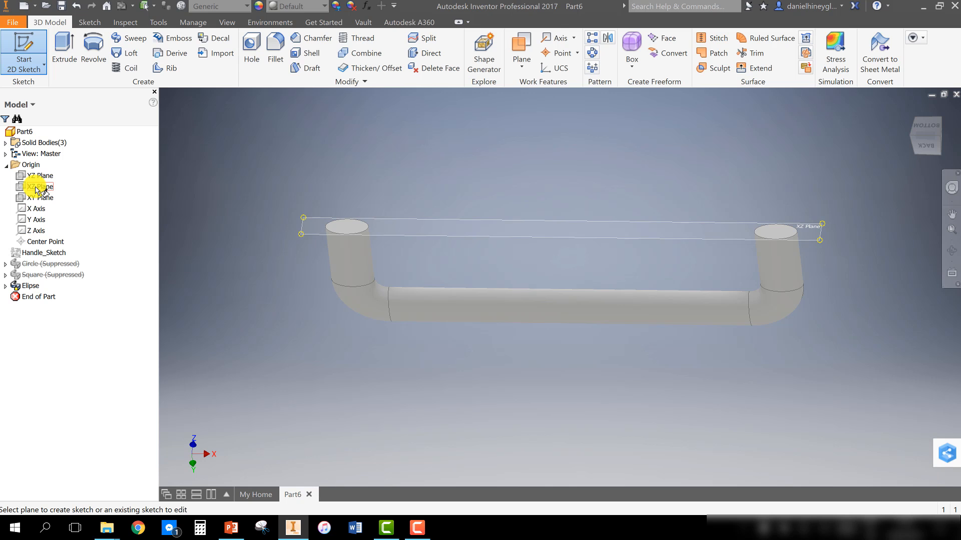
{"action": "left_click", "coordinate": [37, 188]}
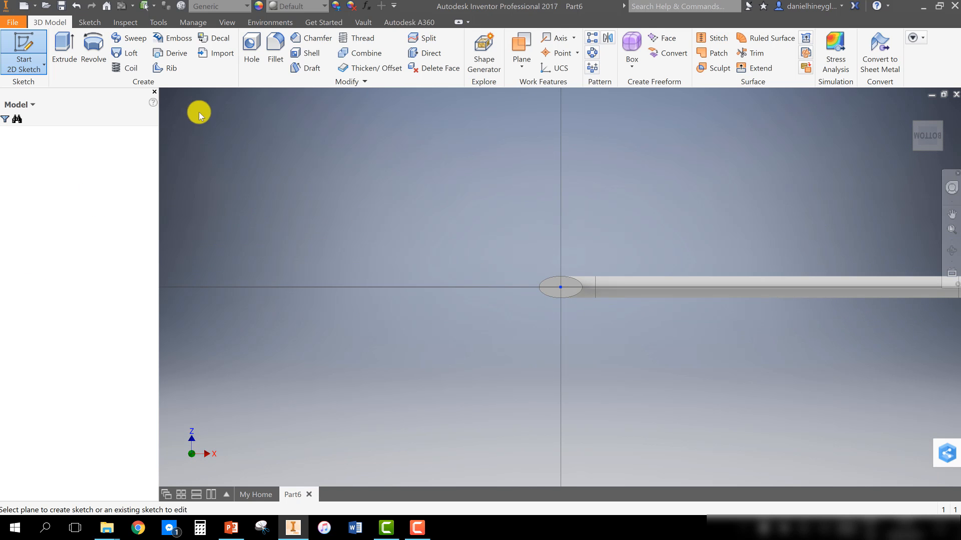
Draw a center-point circle at the origin with its diameter set to Dowel_Width=4, then finish the sketch
{"action": "left_click", "coordinate": [94, 65]}
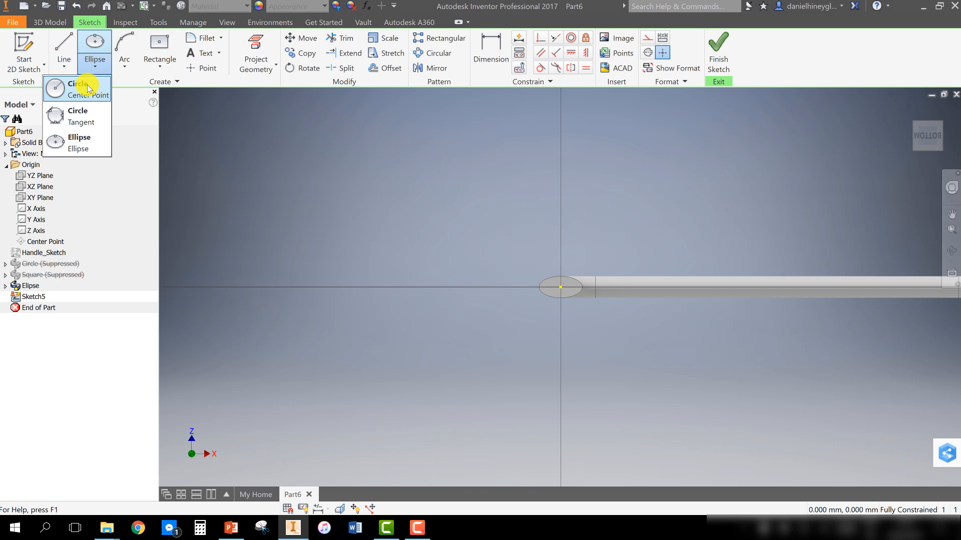
{"action": "left_click", "coordinate": [60, 97]}
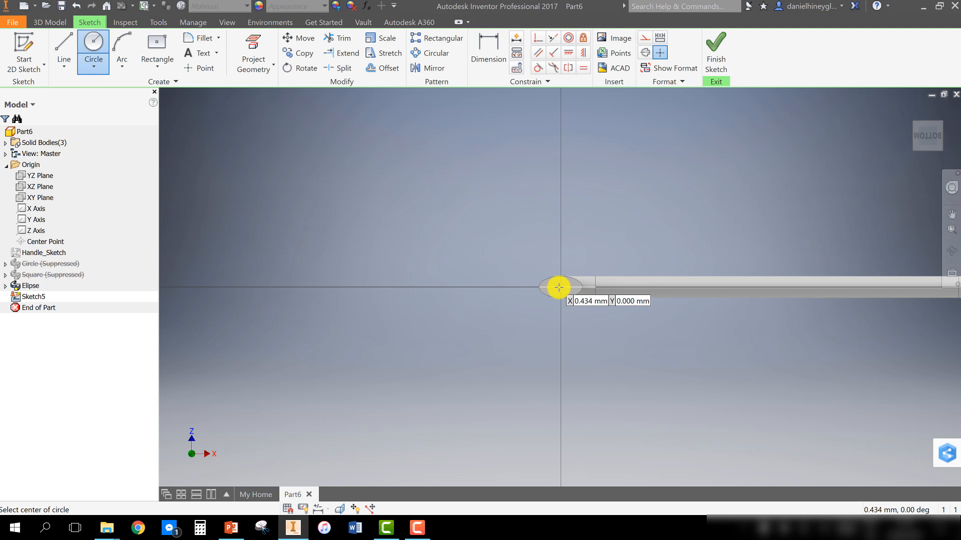
{"action": "left_click", "coordinate": [560, 288]}
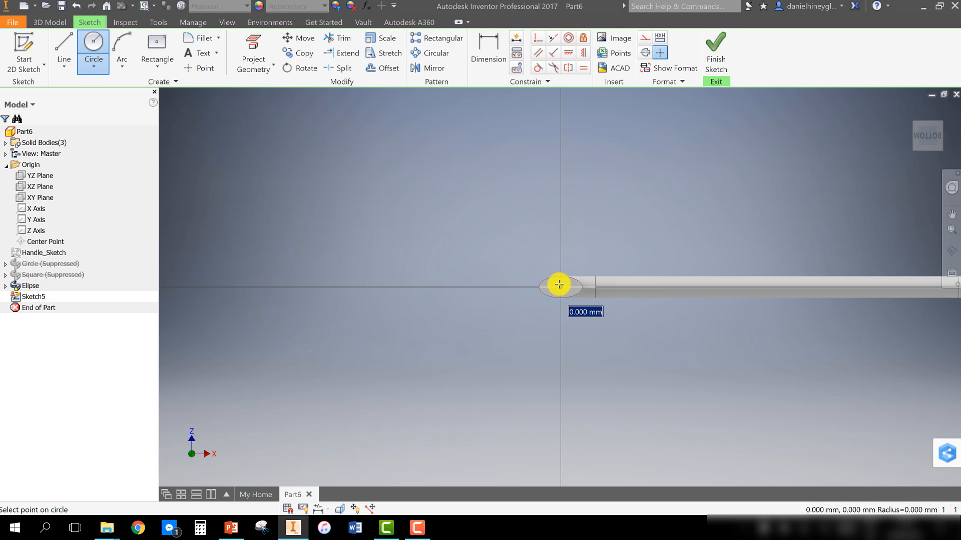
{"action": "scroll", "coordinate": [557, 283], "scroll_direction": "down", "scroll_amount": 3}
{"action": "scroll", "coordinate": [554, 280], "scroll_direction": "up", "scroll_amount": 5}
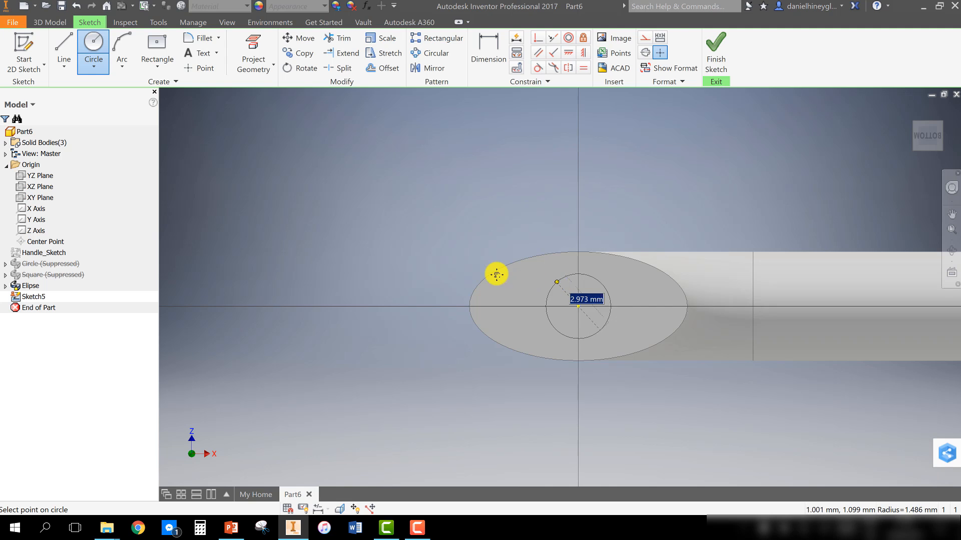
{"action": "scroll", "coordinate": [465, 263], "scroll_direction": "up", "scroll_amount": 3}
{"action": "scroll", "coordinate": [465, 264], "scroll_direction": "up", "scroll_amount": 4}
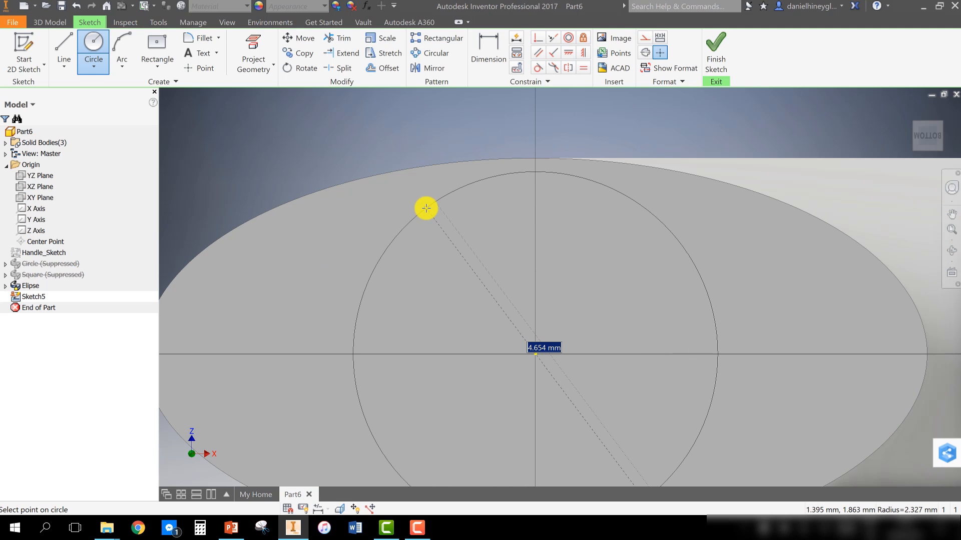
{"action": "key", "text": "BackSpace"}
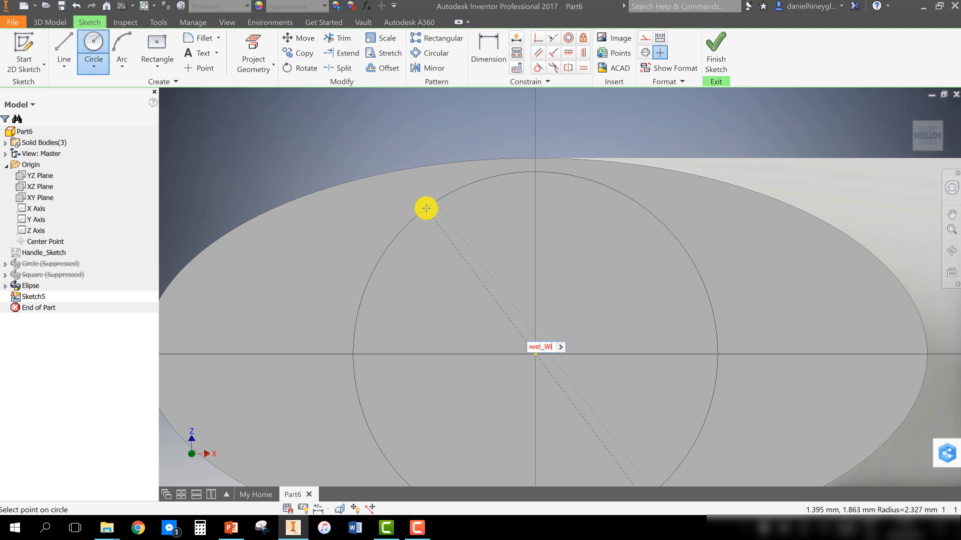
{"action": "type", "text": "Dowel_Width-"}
{"action": "key", "text": "BackSpace"}
{"action": "type", "text": "=4"}
{"action": "key", "text": "Return"}
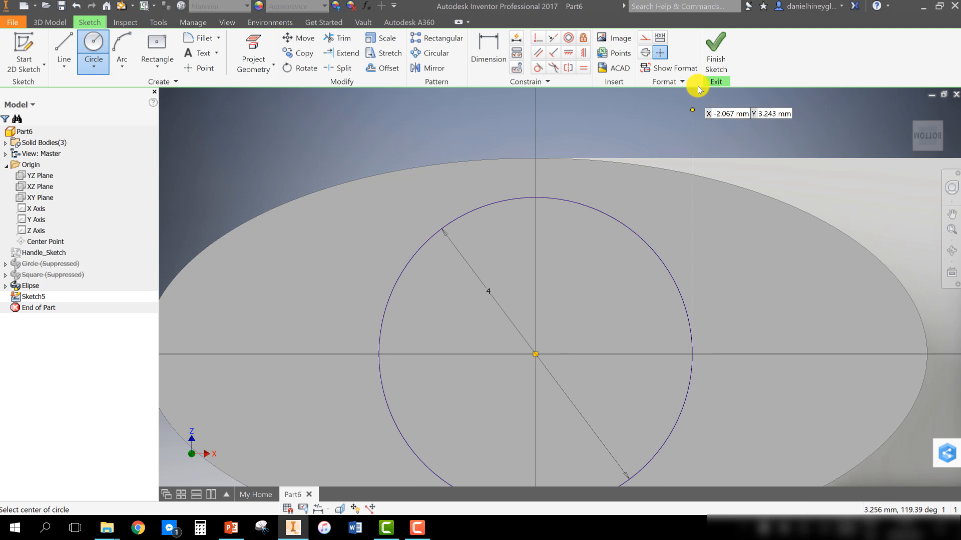
{"action": "left_click", "coordinate": [714, 59]}
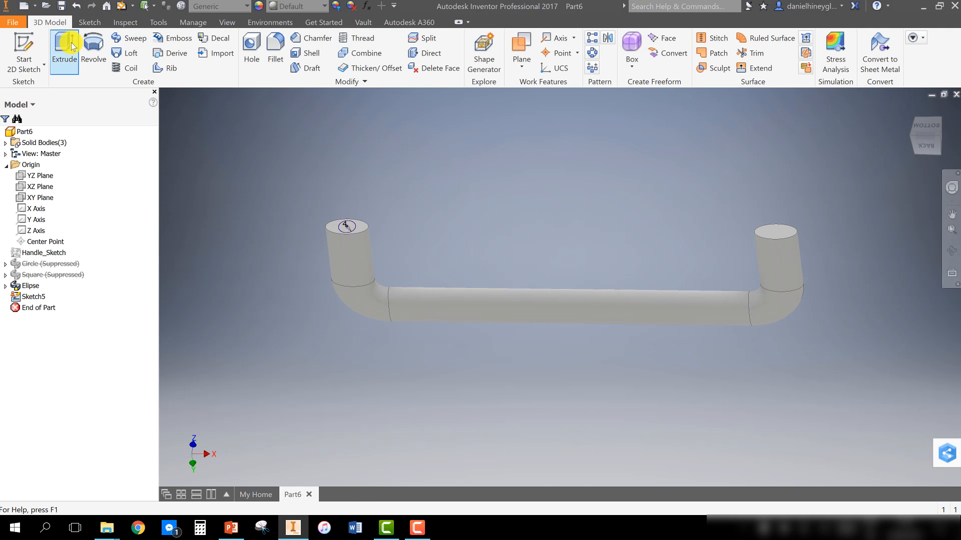
Extrude the circle upward as a new solid with the distance set to the Dowel_Width parameter
{"action": "left_click", "coordinate": [64, 46]}
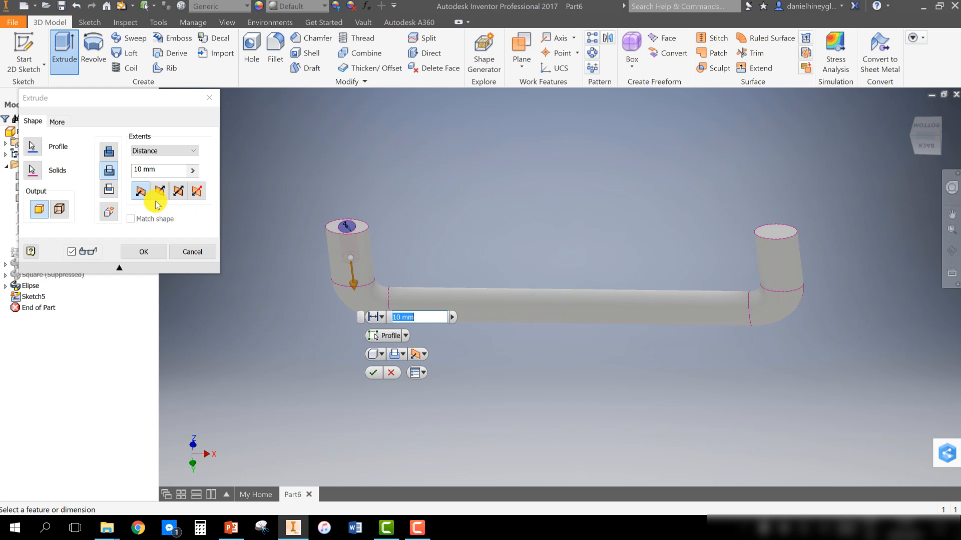
{"action": "left_click", "coordinate": [108, 212]}
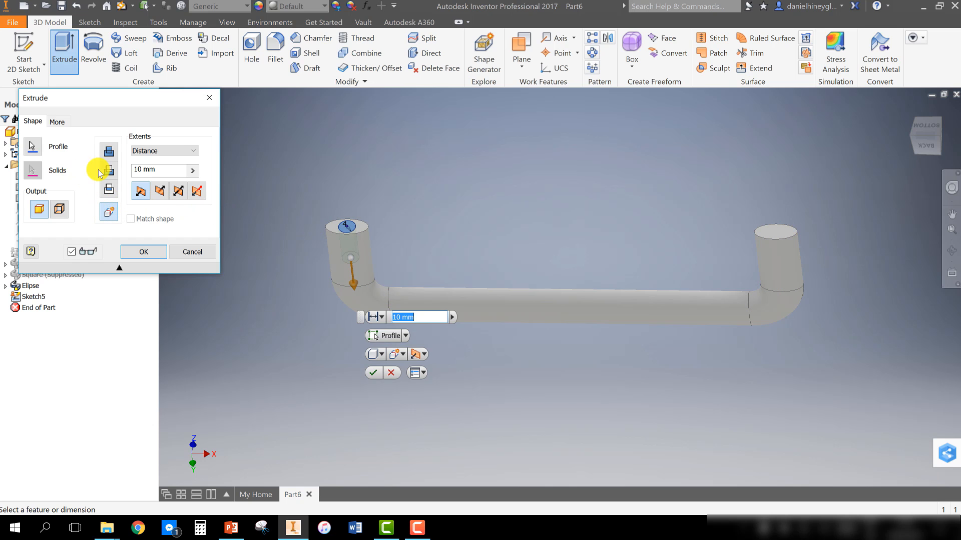
{"action": "left_click", "coordinate": [160, 192]}
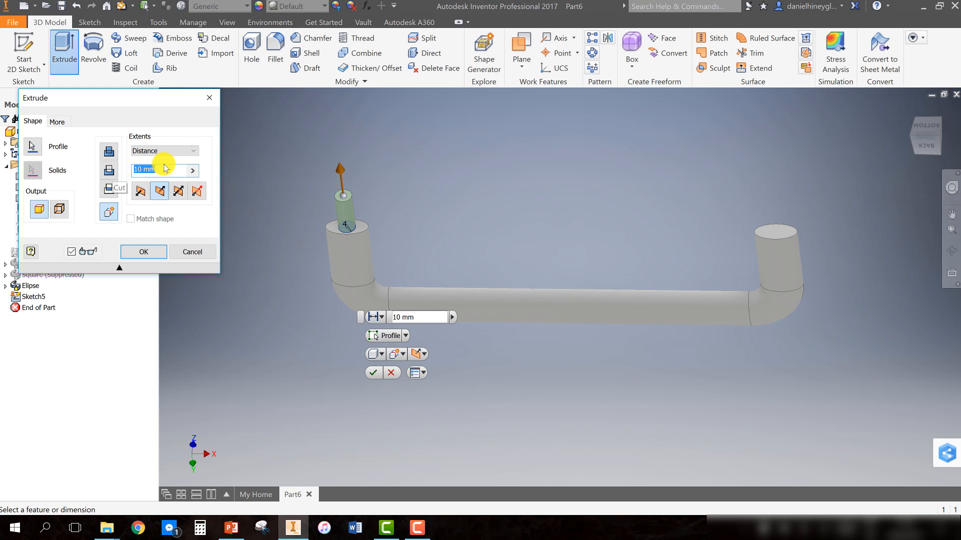
{"action": "left_click", "coordinate": [192, 170]}
{"action": "left_click", "coordinate": [228, 195]}
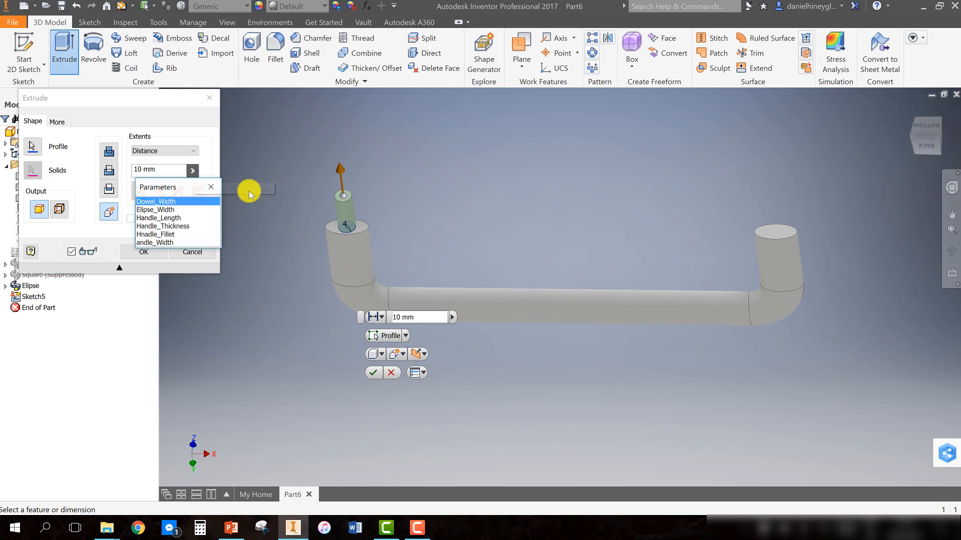
{"action": "left_click", "coordinate": [167, 205]}
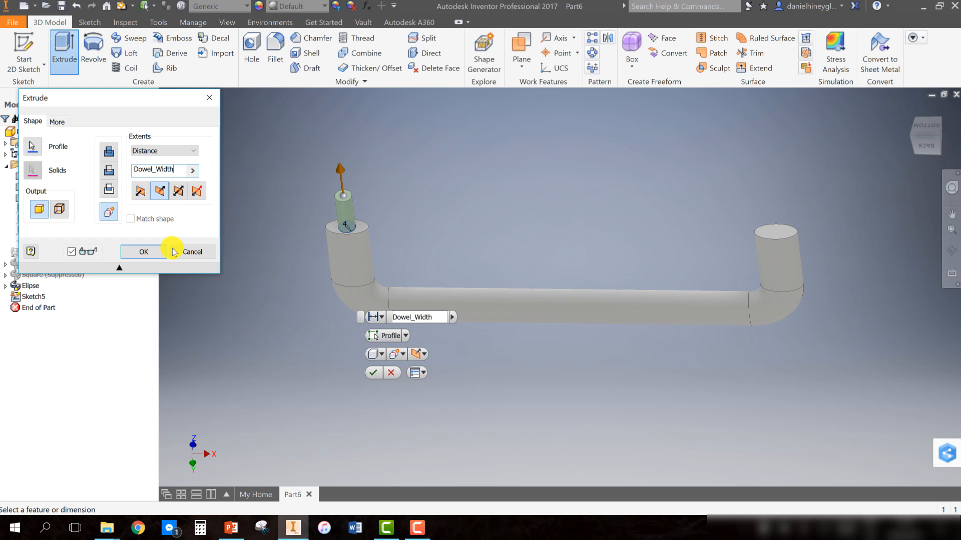
{"action": "left_click", "coordinate": [144, 252]}
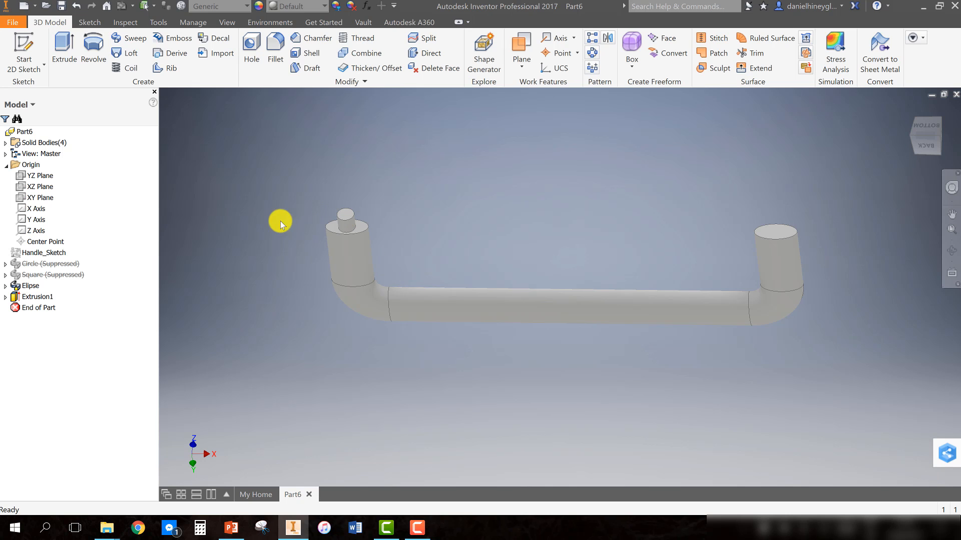
Reopen the extrusion feature to review its new-solid output setting and close it
{"action": "right_click", "coordinate": [41, 297]}
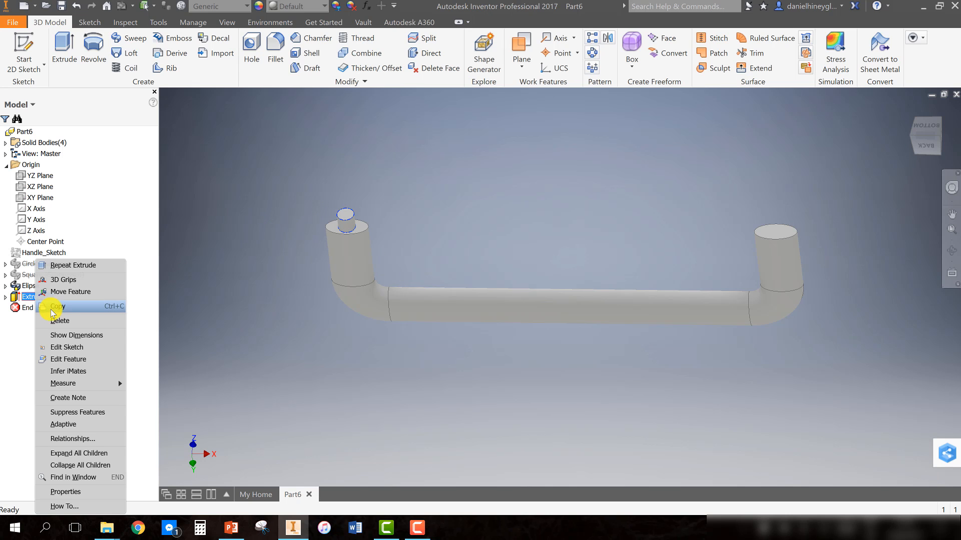
{"action": "left_click", "coordinate": [68, 359]}
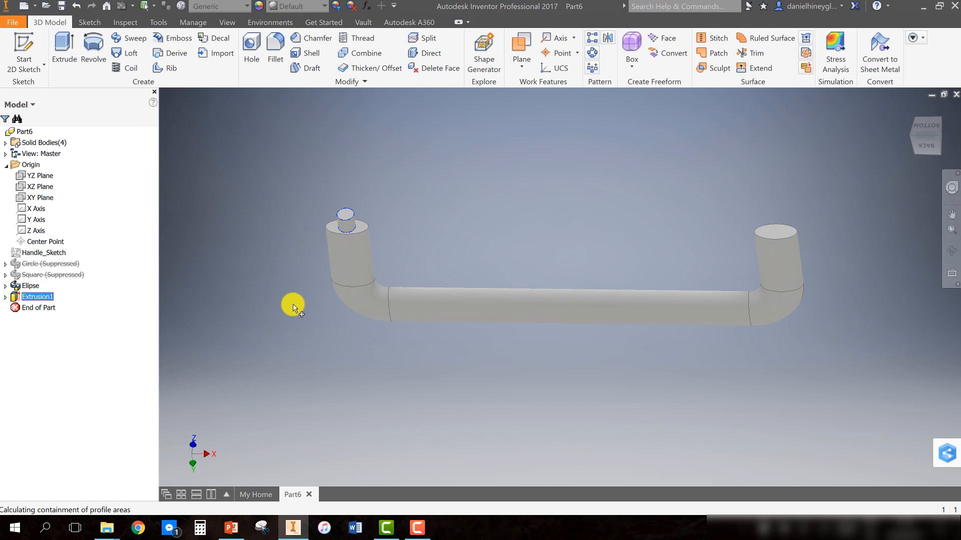
{"action": "left_click", "coordinate": [109, 212]}
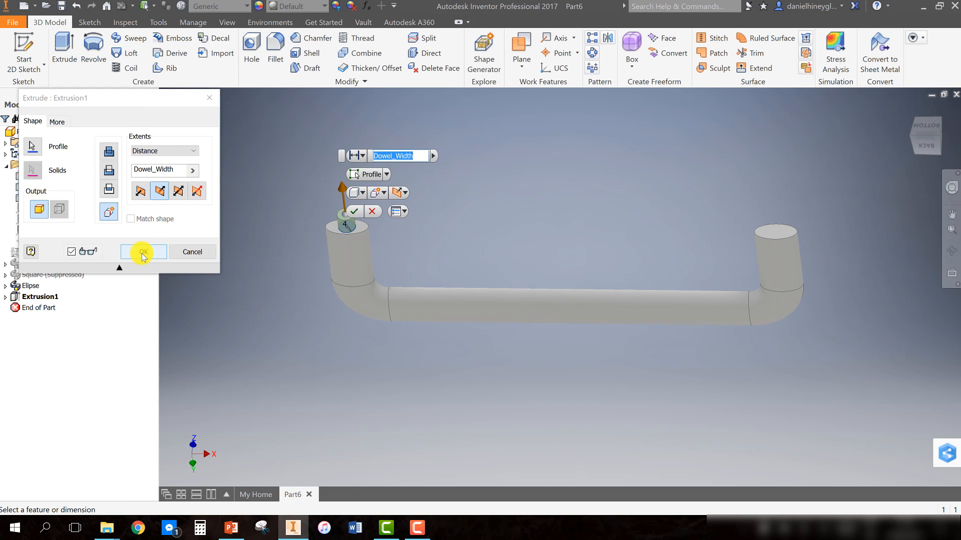
{"action": "left_click", "coordinate": [143, 253]}
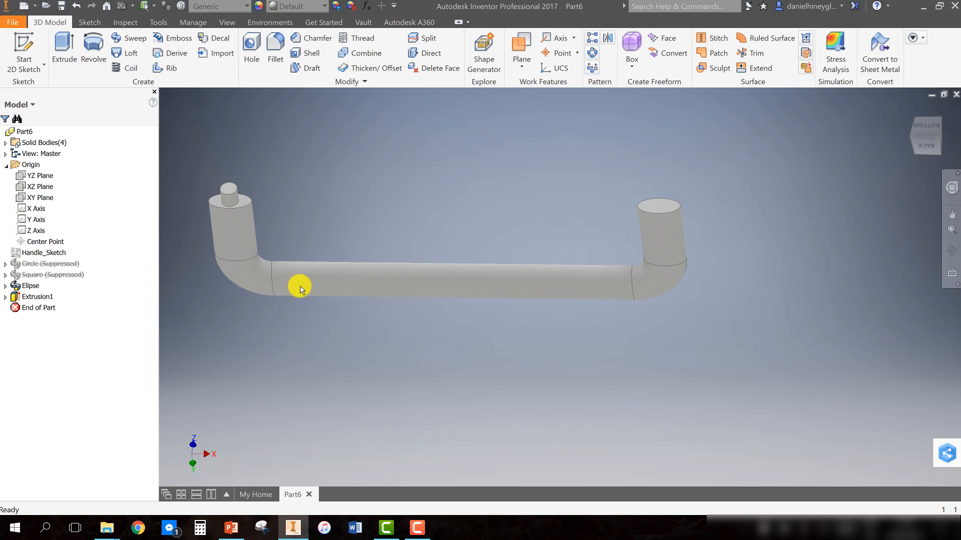
Turn on visibility of the YZ origin plane
{"action": "left_click", "coordinate": [42, 178]}
{"action": "right_click", "coordinate": [42, 178]}
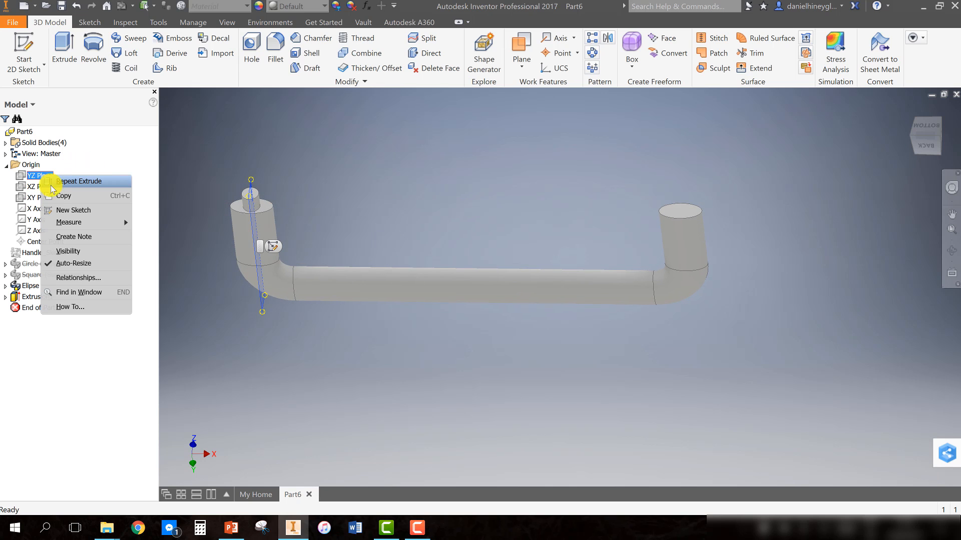
{"action": "left_click", "coordinate": [70, 252]}
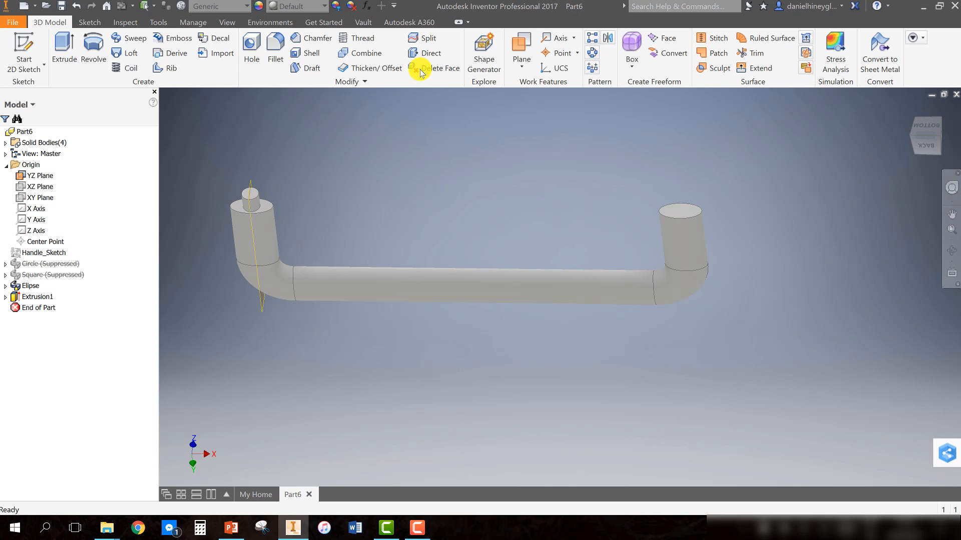
Create a work plane offset from the YZ plane by the Handle_Length parameter
{"action": "left_click", "coordinate": [521, 64]}
{"action": "left_click", "coordinate": [468, 116]}
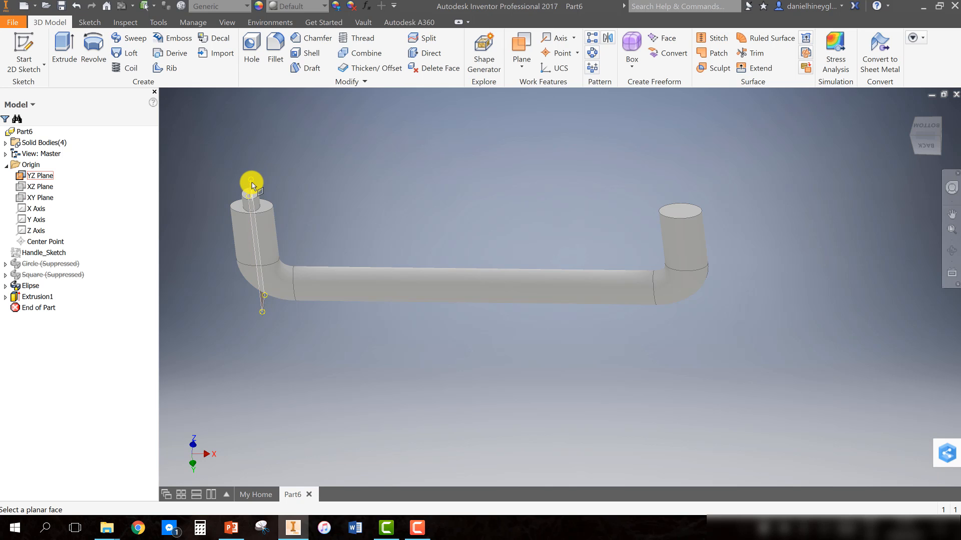
{"action": "left_click_drag", "start_coordinate": [251, 185], "coordinate": [335, 194]}
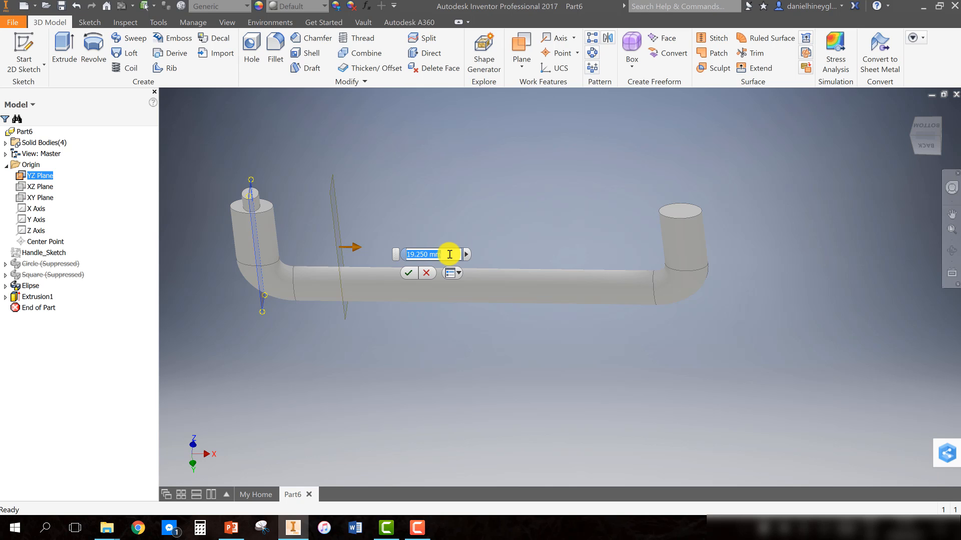
{"action": "left_click", "coordinate": [466, 254]}
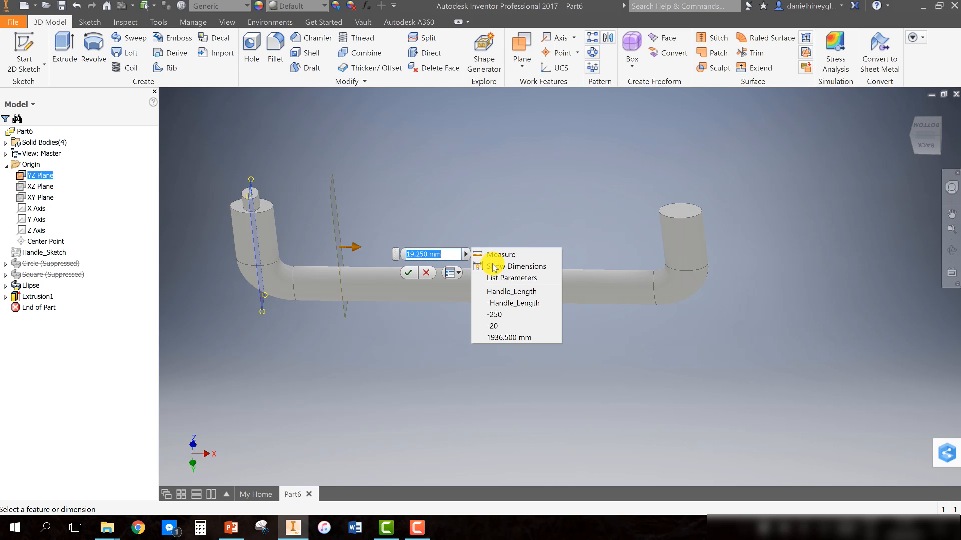
{"action": "left_click", "coordinate": [517, 292]}
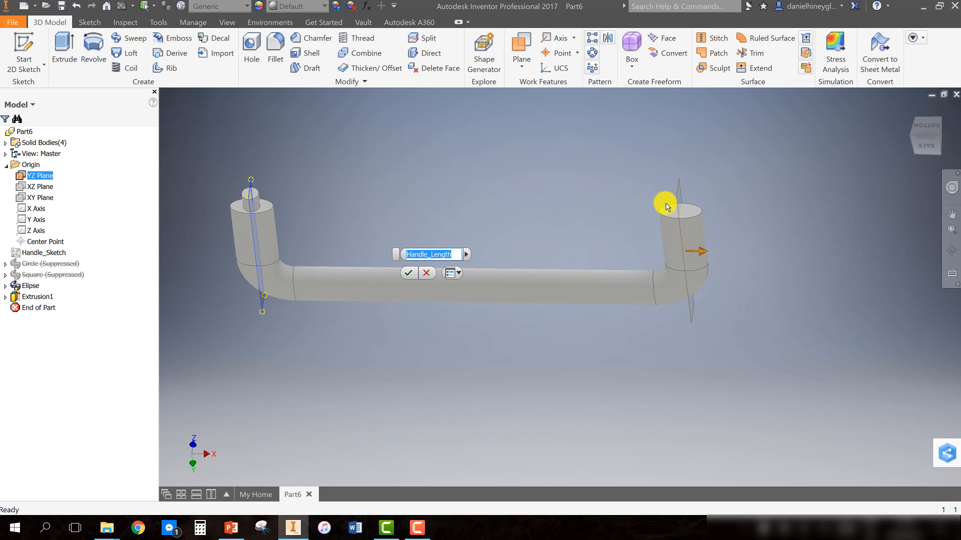
{"action": "left_click", "coordinate": [406, 275]}
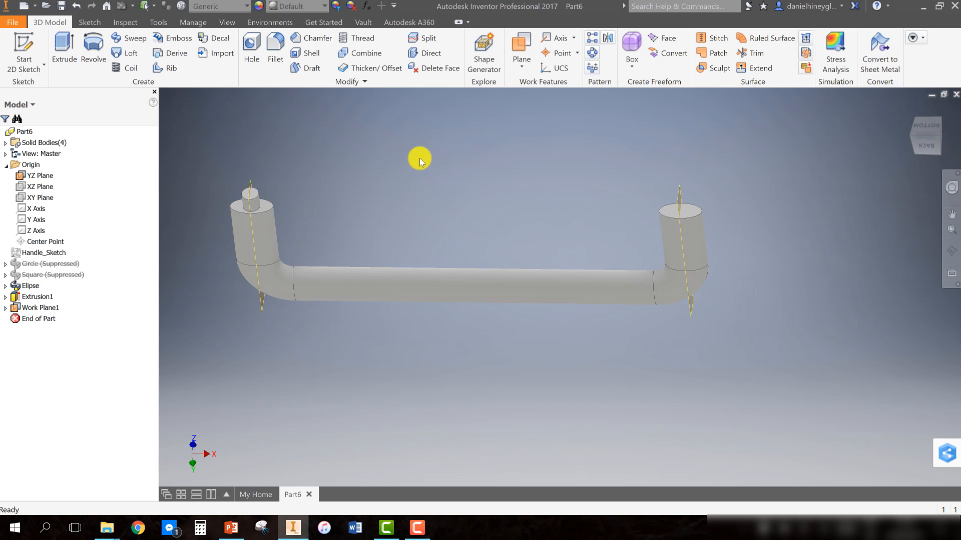
Create a midplane work plane between the offset work plane and the YZ plane
{"action": "left_click", "coordinate": [521, 64]}
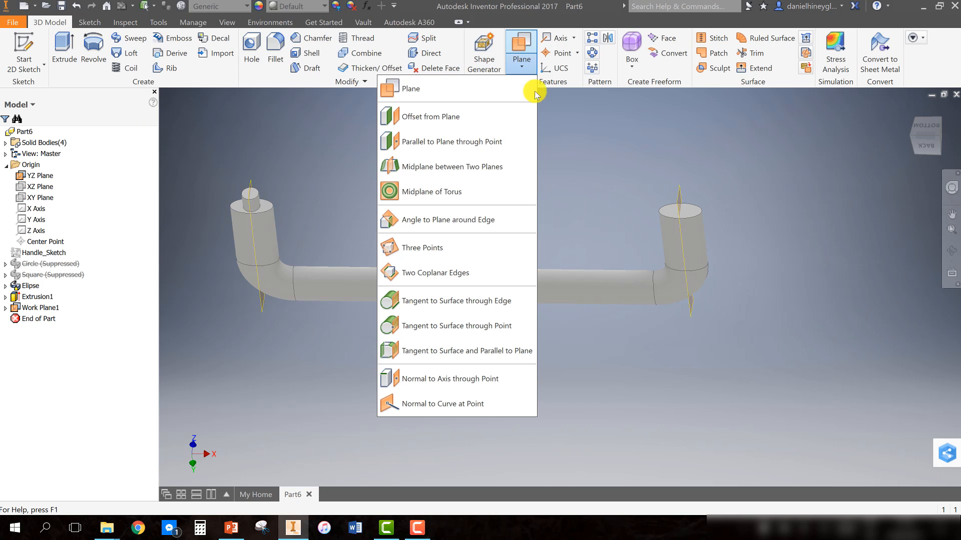
{"action": "left_click", "coordinate": [470, 171]}
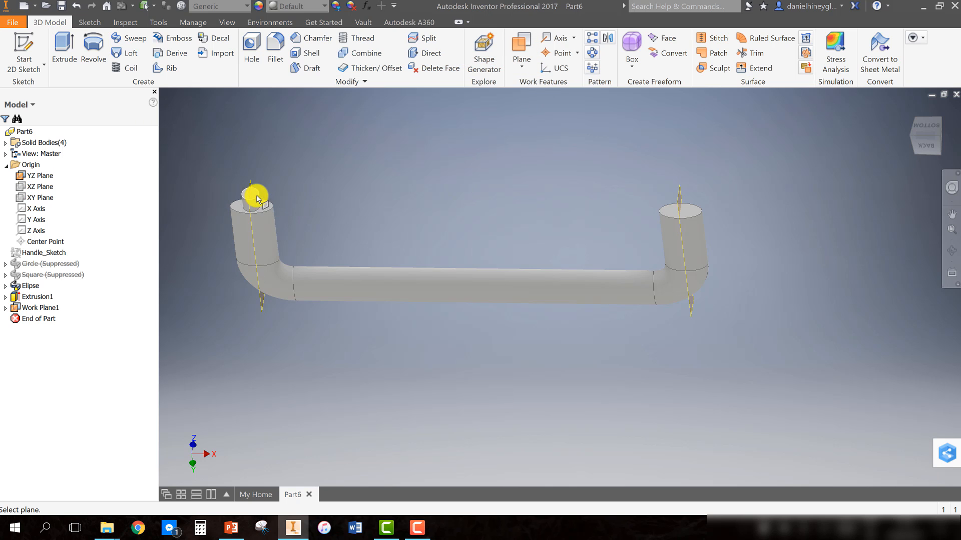
{"action": "left_click", "coordinate": [679, 202]}
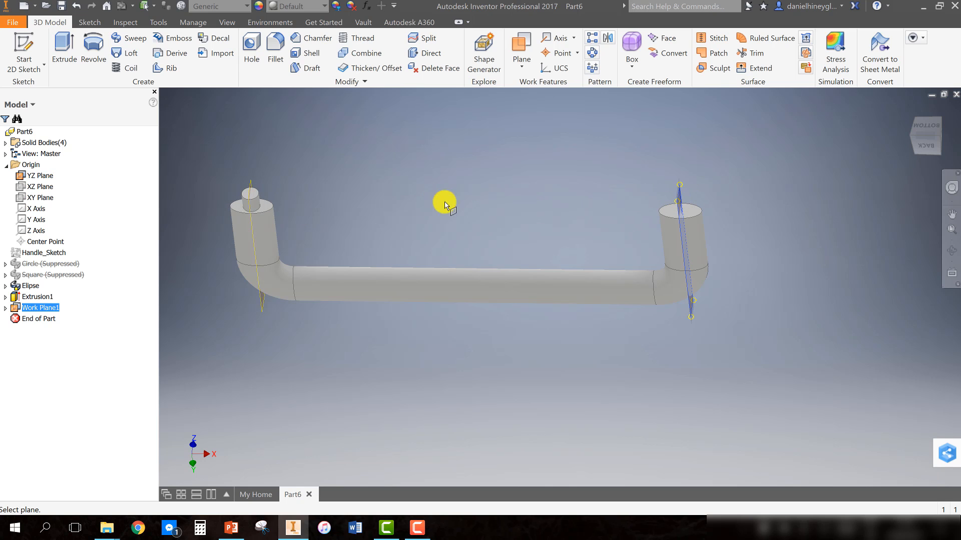
{"action": "left_click", "coordinate": [251, 187]}
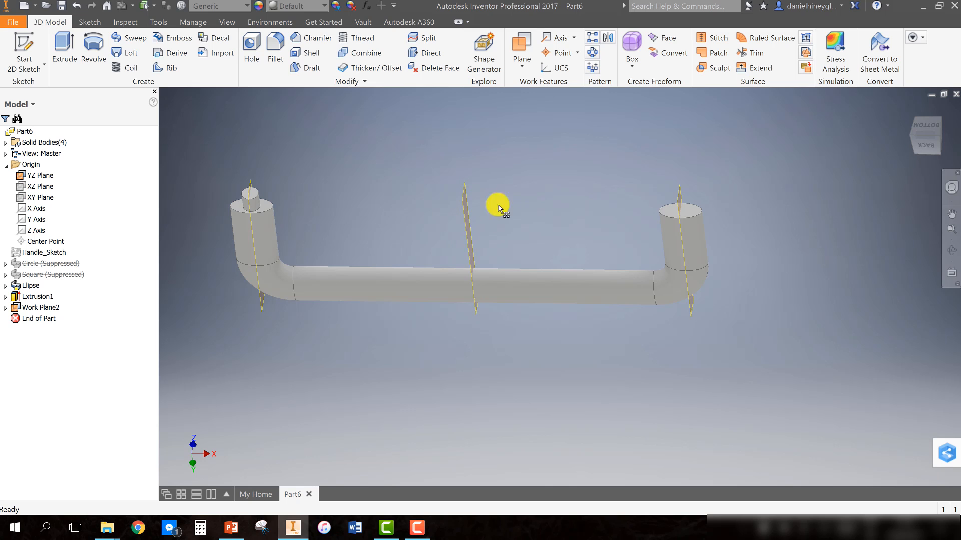
Hide the offset work plane at the handle's right end
{"action": "left_click", "coordinate": [521, 69]}
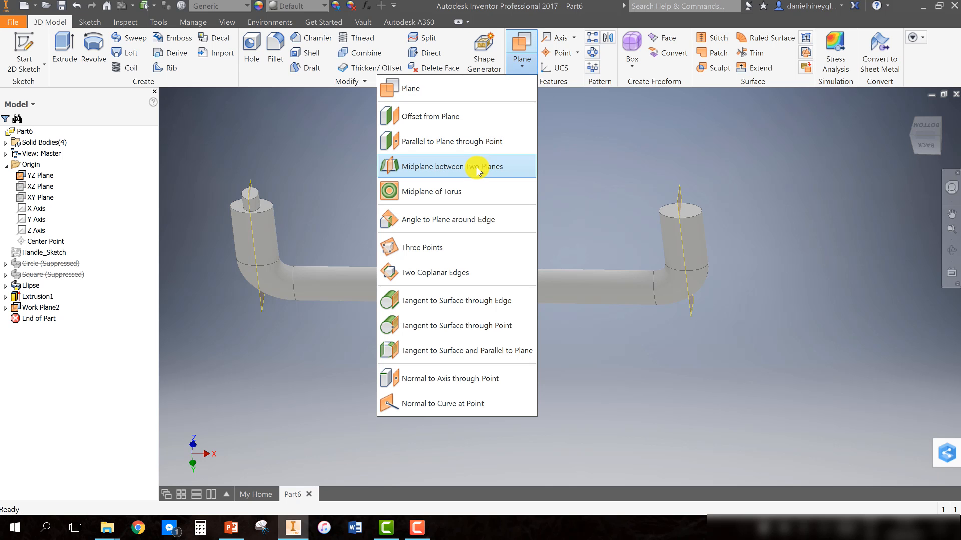
{"action": "left_click", "coordinate": [592, 150]}
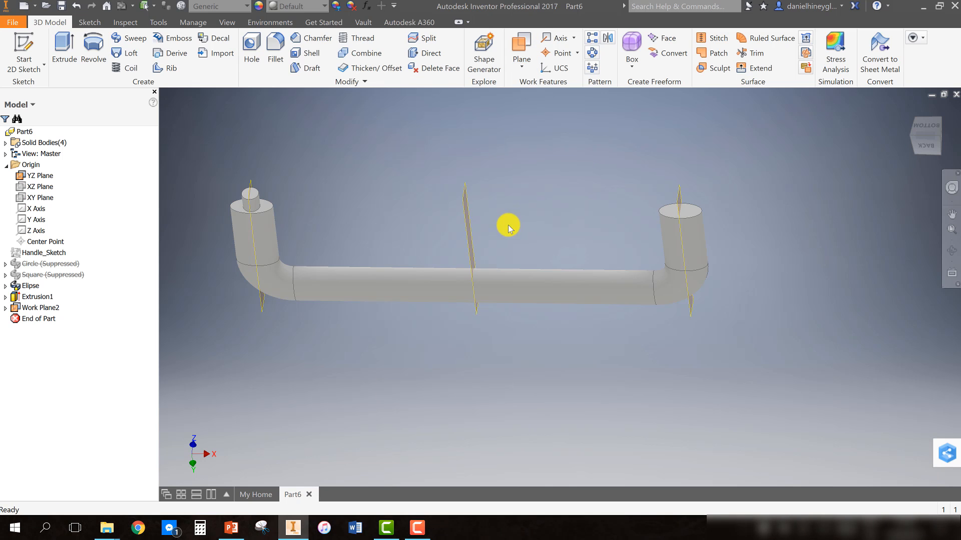
{"action": "left_click", "coordinate": [679, 199]}
{"action": "right_click", "coordinate": [679, 197]}
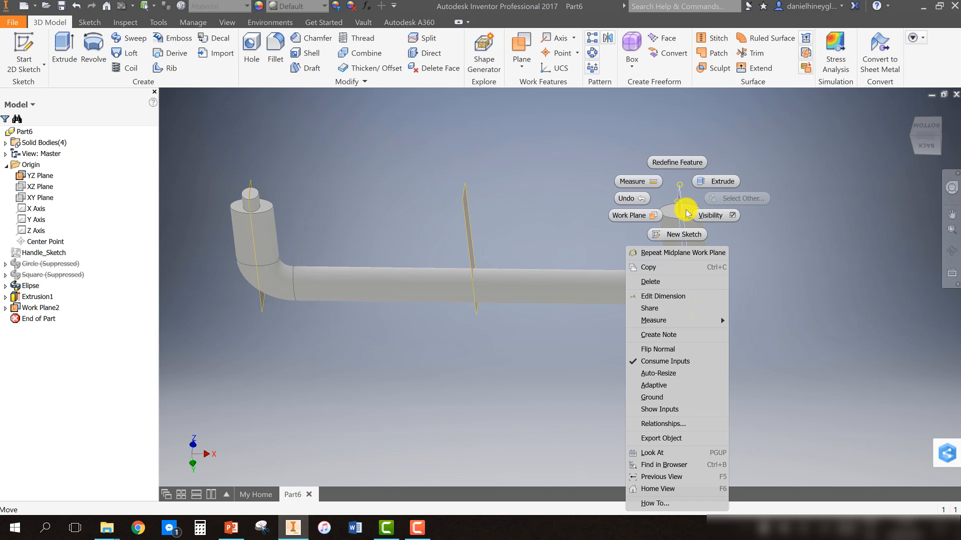
{"action": "left_click", "coordinate": [710, 214]}
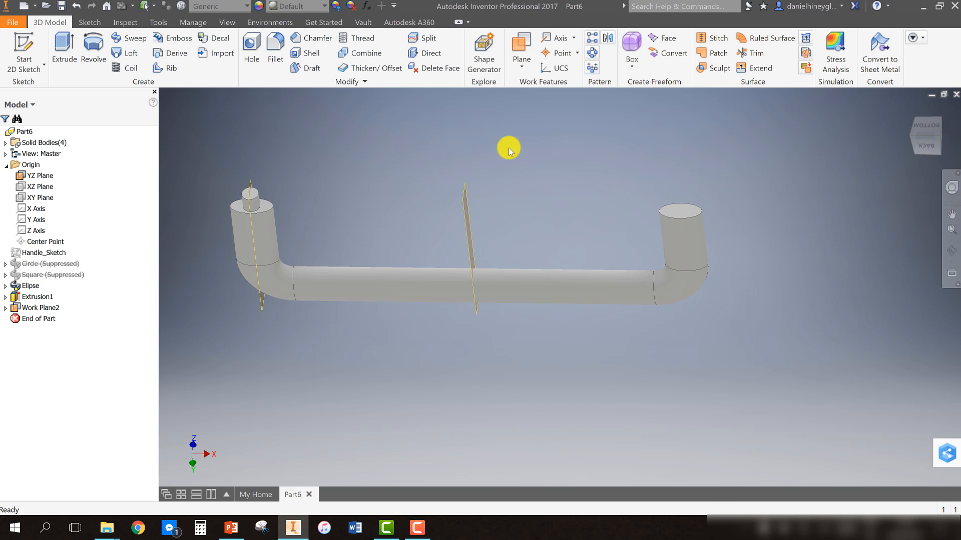
Hide the YZ origin plane
{"action": "left_click", "coordinate": [257, 181]}
{"action": "right_click", "coordinate": [251, 188]}
{"action": "left_click", "coordinate": [320, 200]}
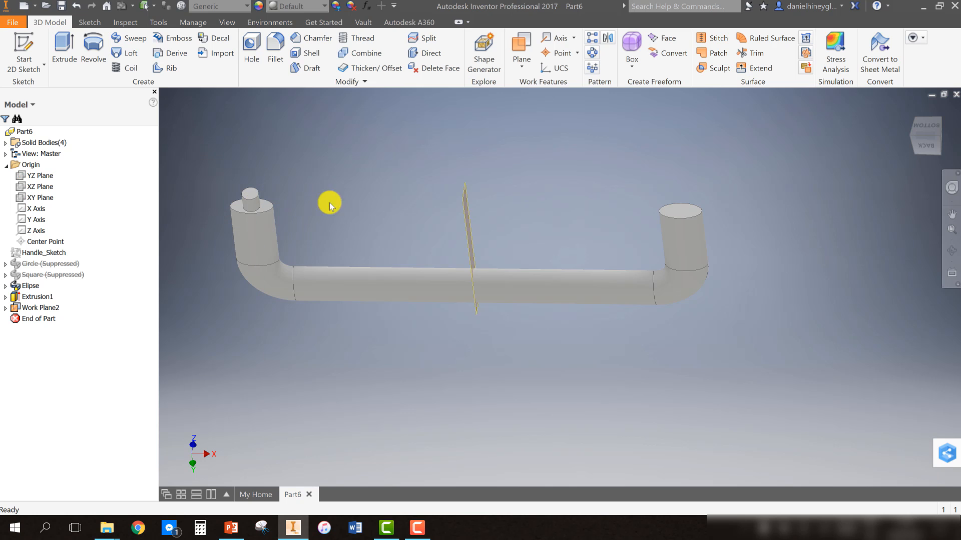
Mirror the left dowel solid as a new body about the midplane work plane
{"action": "middle_click_drag", "start_coordinate": [375, 247], "coordinate": [332, 240], "text": "shift"}
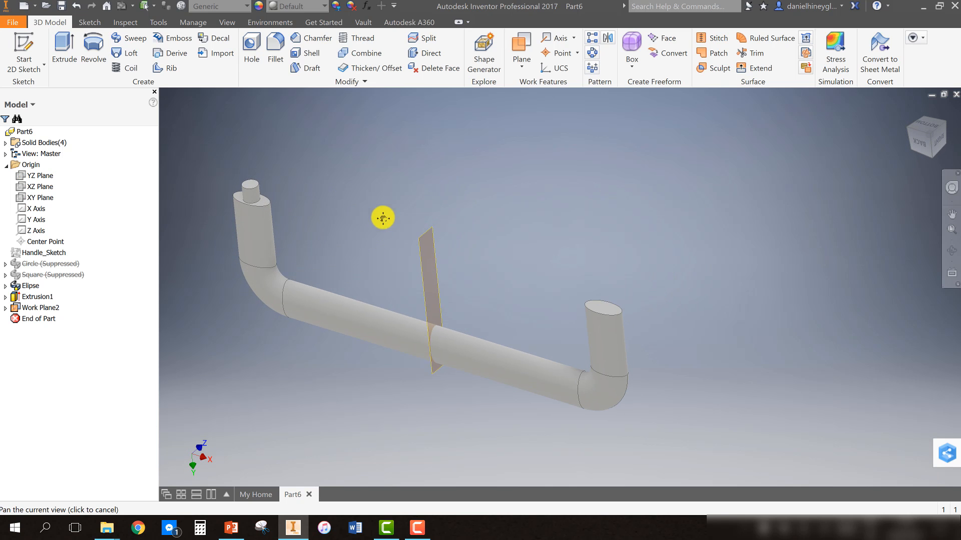
{"action": "middle_click_drag", "start_coordinate": [383, 218], "coordinate": [428, 211]}
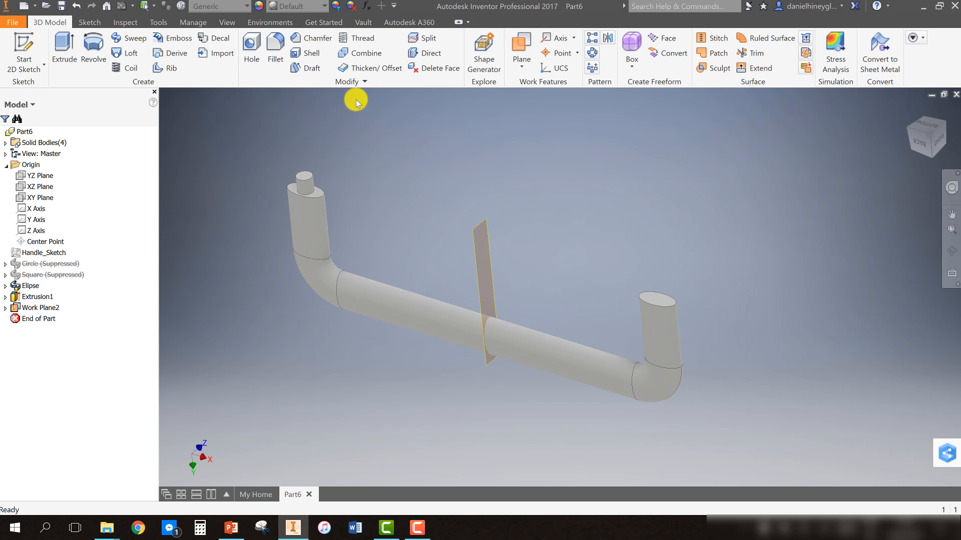
{"action": "left_click", "coordinate": [609, 42]}
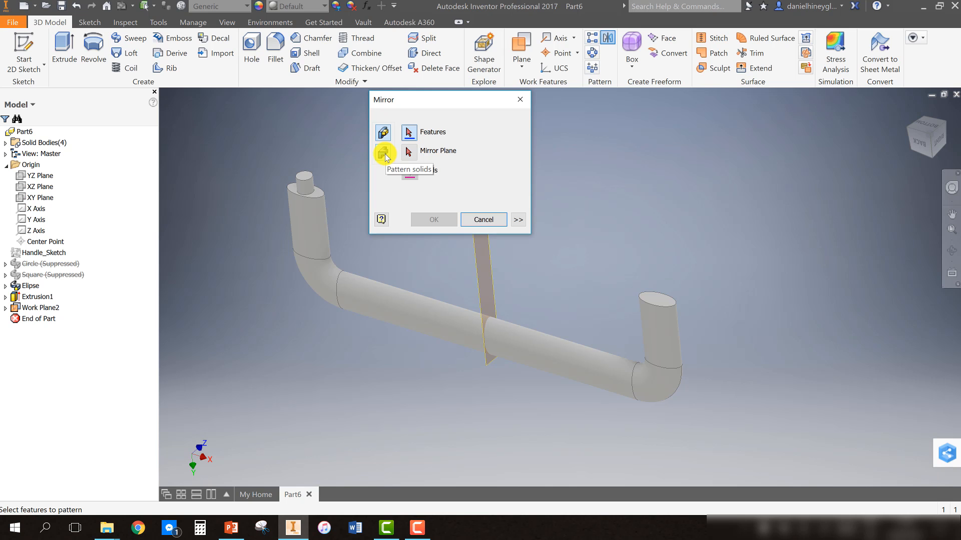
{"action": "left_click", "coordinate": [384, 154]}
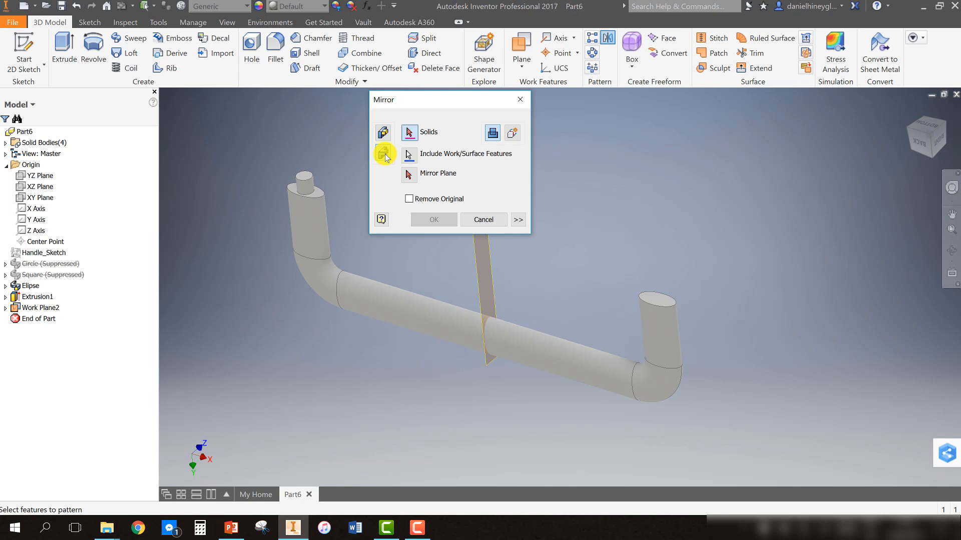
{"action": "left_click", "coordinate": [511, 133]}
{"action": "left_click", "coordinate": [306, 181]}
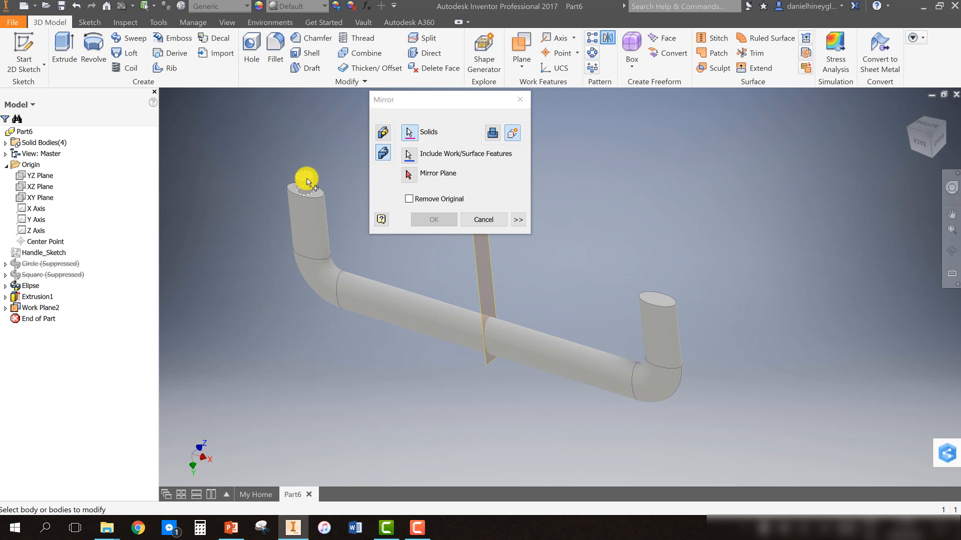
{"action": "left_click", "coordinate": [409, 156]}
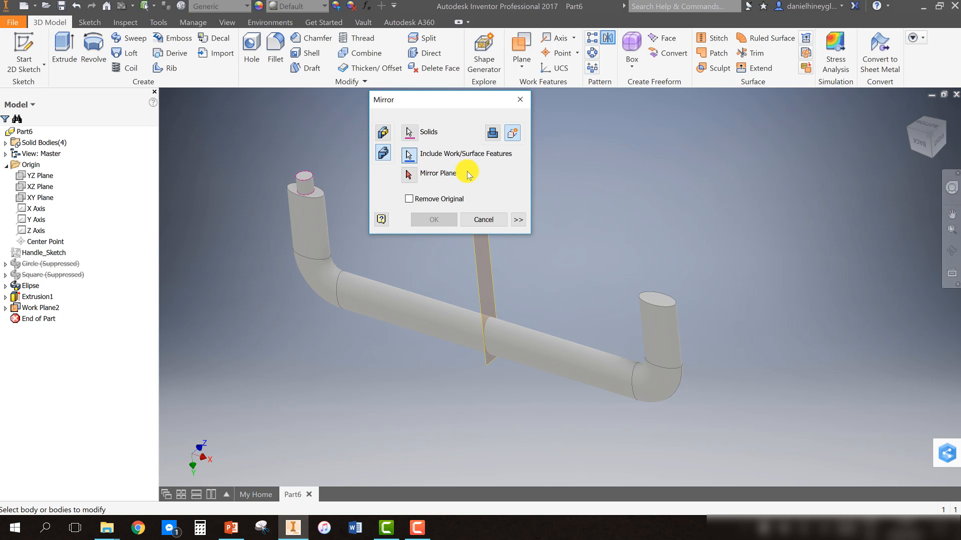
{"action": "left_click", "coordinate": [412, 179]}
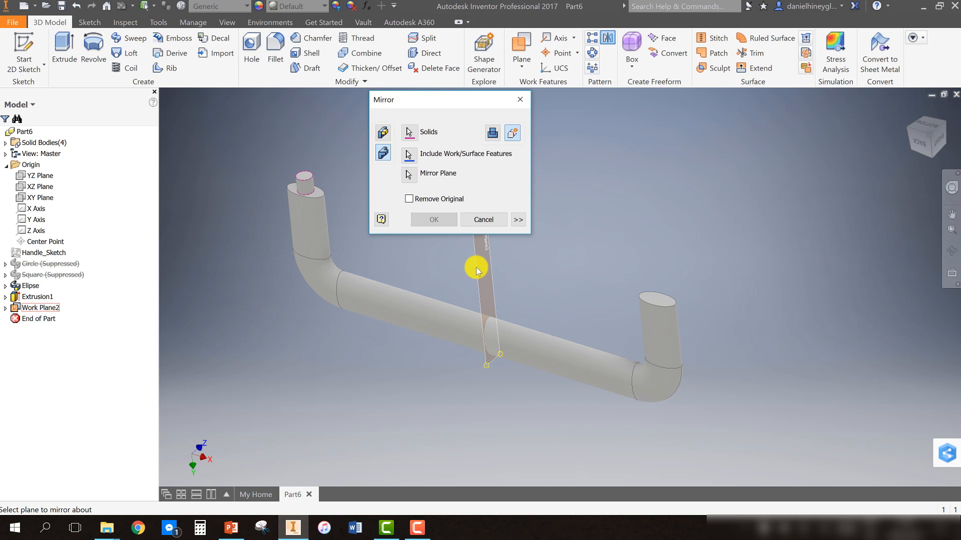
{"action": "left_click", "coordinate": [476, 268]}
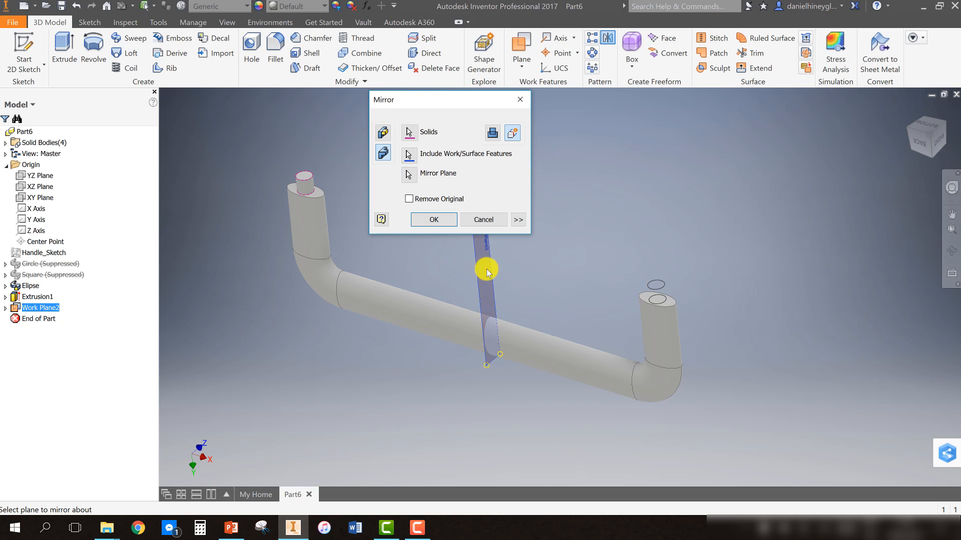
{"action": "left_click", "coordinate": [433, 219]}
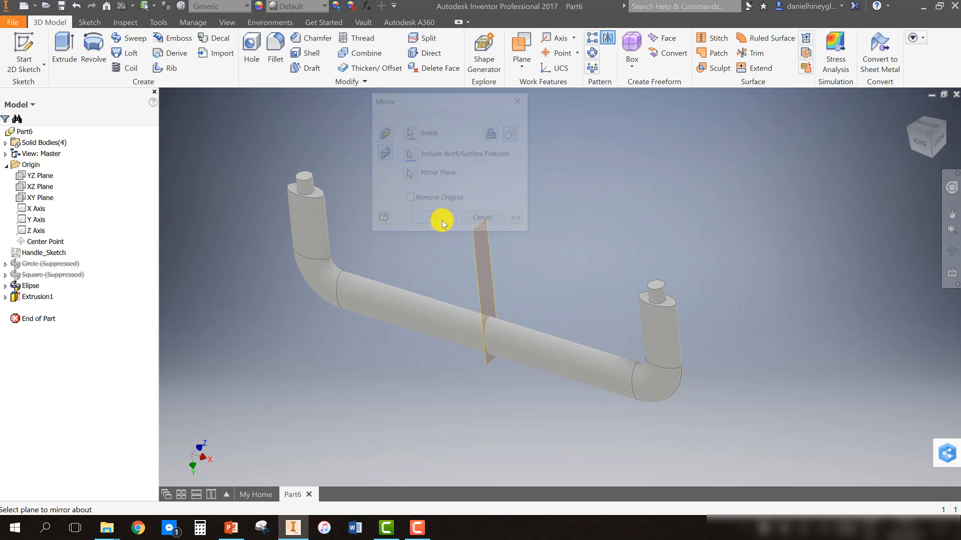
Hide the midplane work plane
{"action": "right_click", "coordinate": [478, 226]}
{"action": "left_click", "coordinate": [514, 226]}
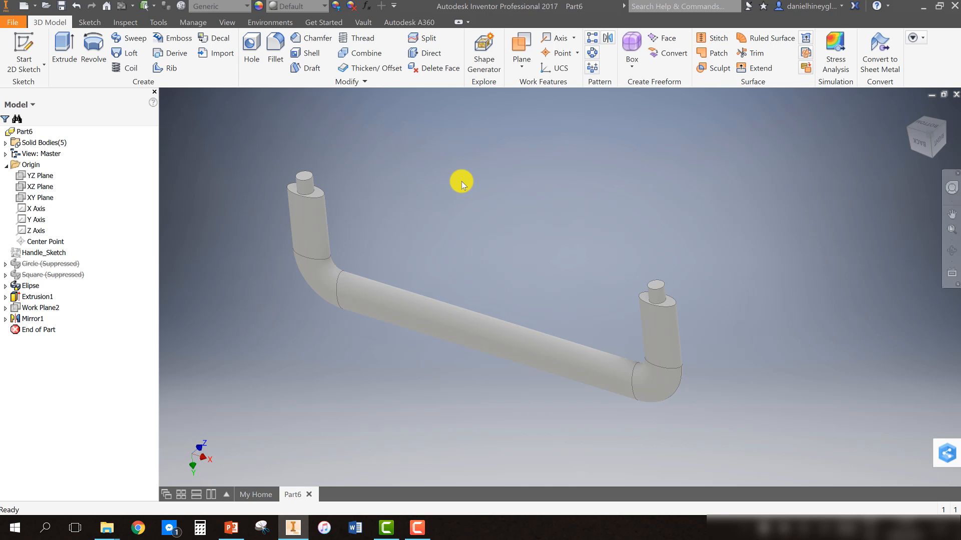
{"action": "middle_click_drag", "start_coordinate": [343, 290], "coordinate": [557, 242], "text": "shift"}
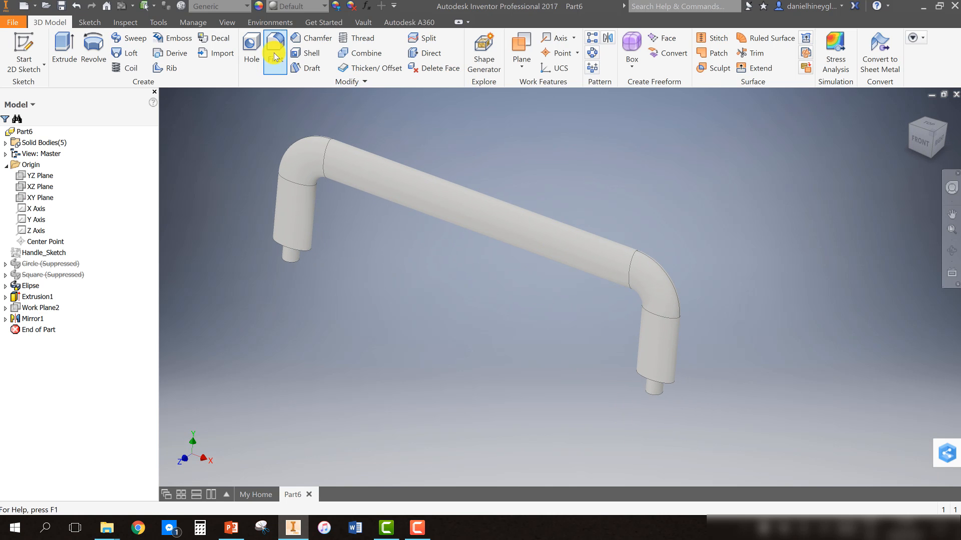
Create an iPart and remove the andle_Width, Hnadle_Fillet, Elipse_Width and Dowel_Width columns from its table
{"action": "left_click", "coordinate": [194, 23]}
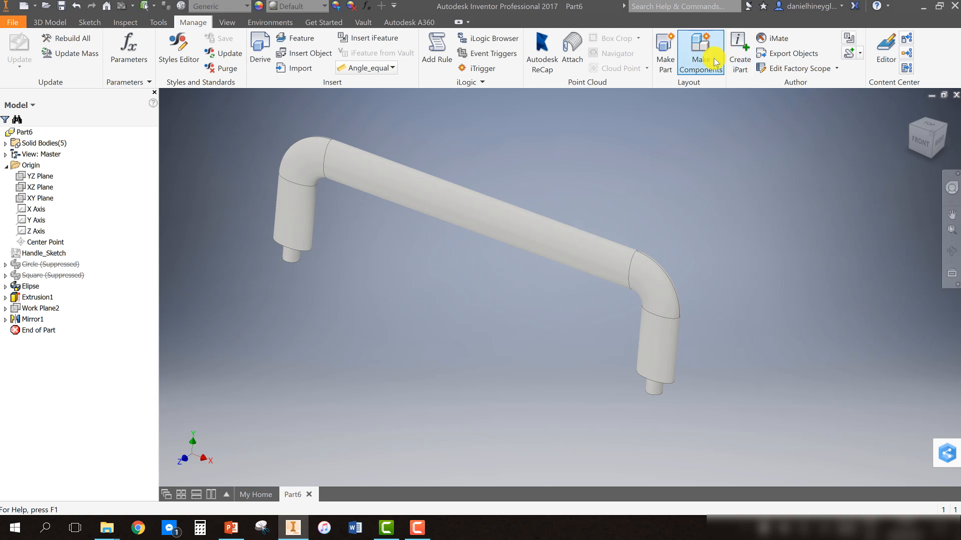
{"action": "left_click", "coordinate": [739, 45]}
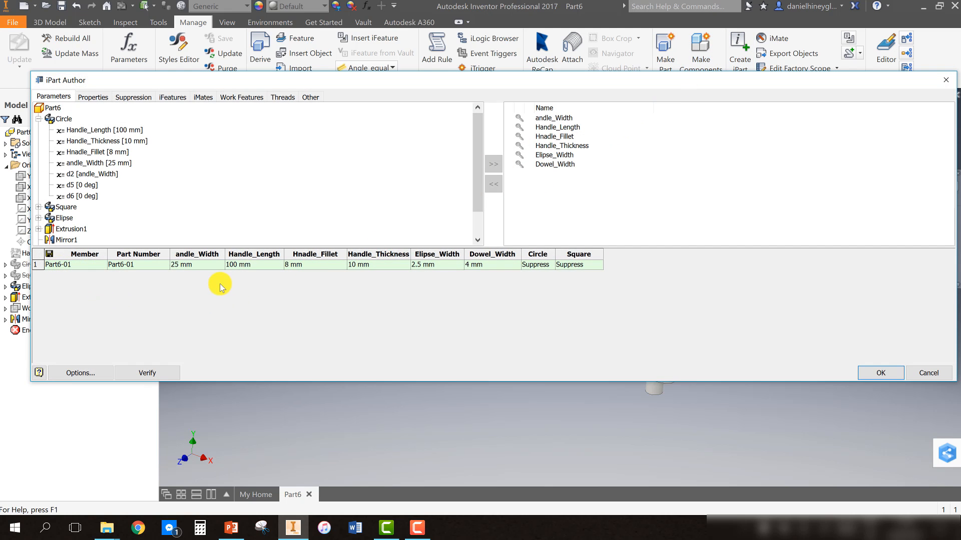
{"action": "left_click", "coordinate": [200, 256]}
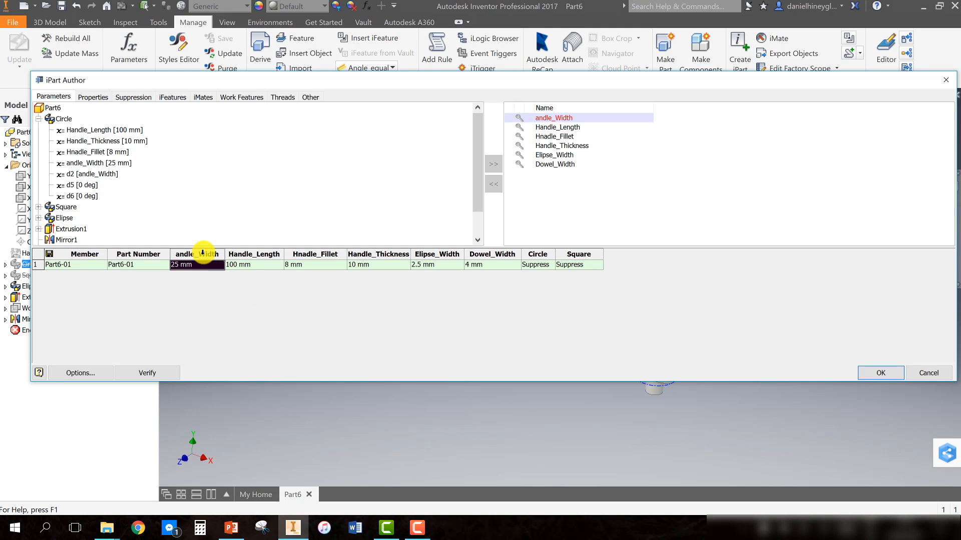
{"action": "right_click", "coordinate": [201, 253]}
{"action": "left_click", "coordinate": [220, 260]}
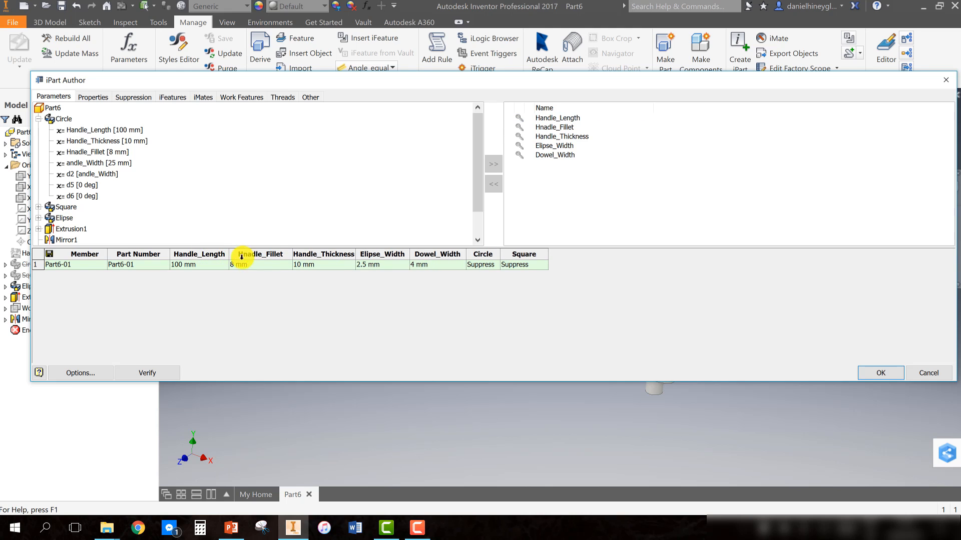
{"action": "right_click", "coordinate": [275, 257]}
{"action": "left_click", "coordinate": [301, 265]}
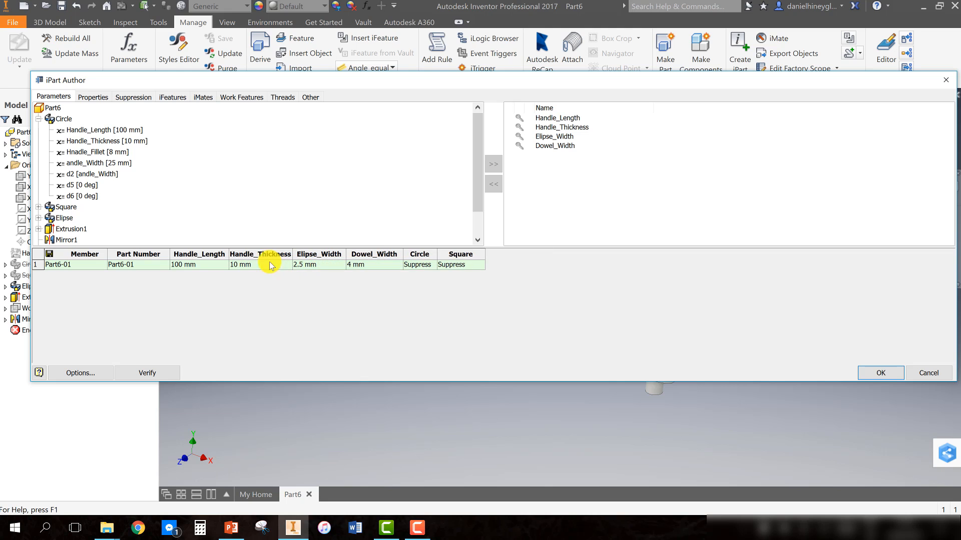
{"action": "right_click", "coordinate": [328, 256]}
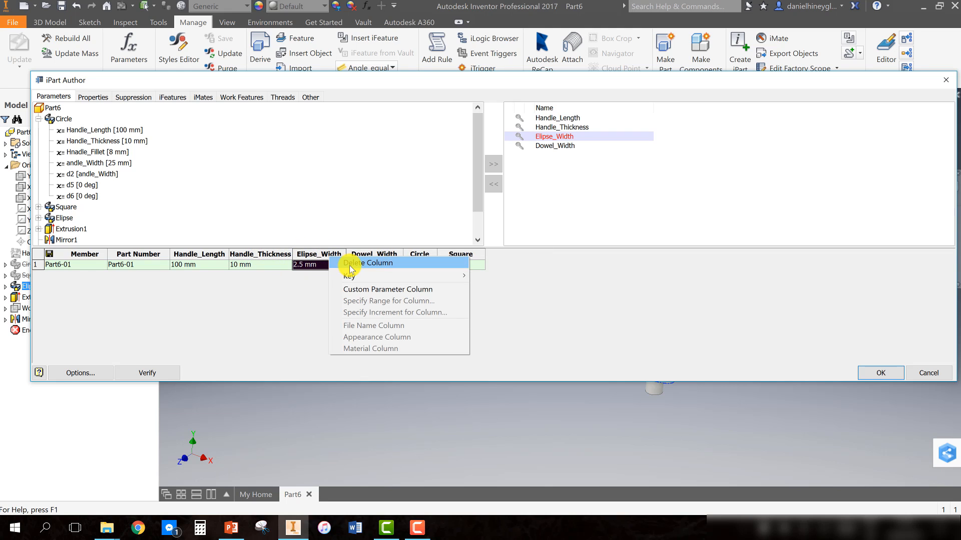
{"action": "left_click", "coordinate": [350, 265]}
{"action": "right_click", "coordinate": [328, 255]}
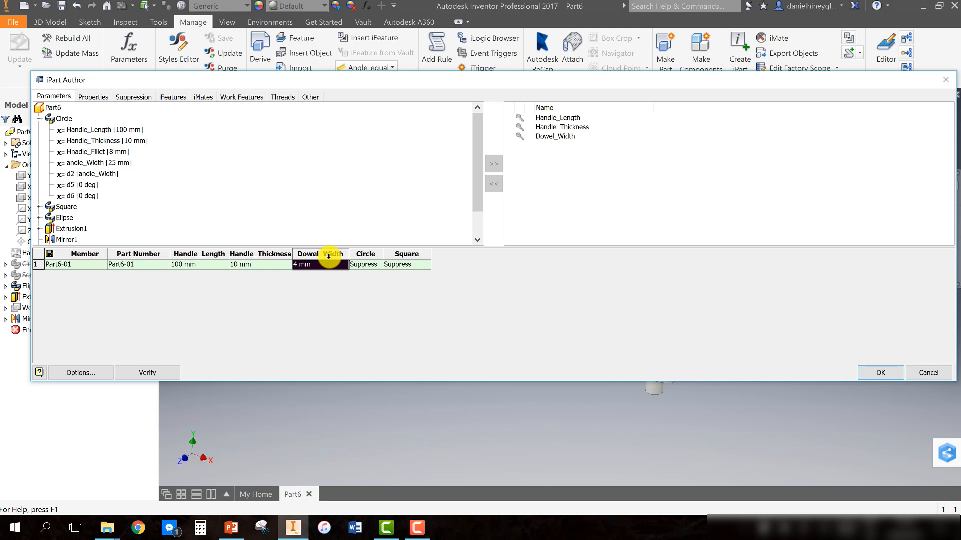
{"action": "left_click", "coordinate": [350, 267]}
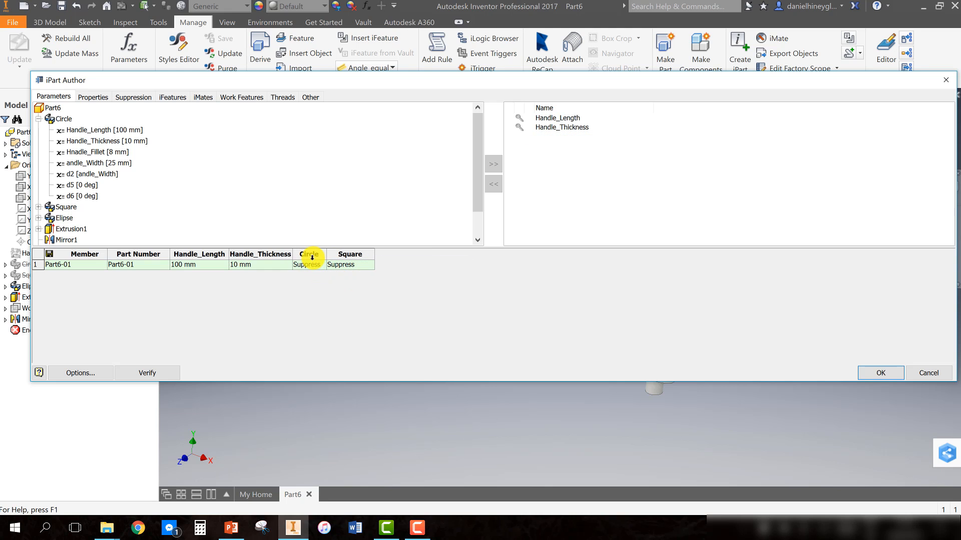
Rename the first iPart member as Circle_Handle and accept the file name change
{"action": "left_click", "coordinate": [73, 266]}
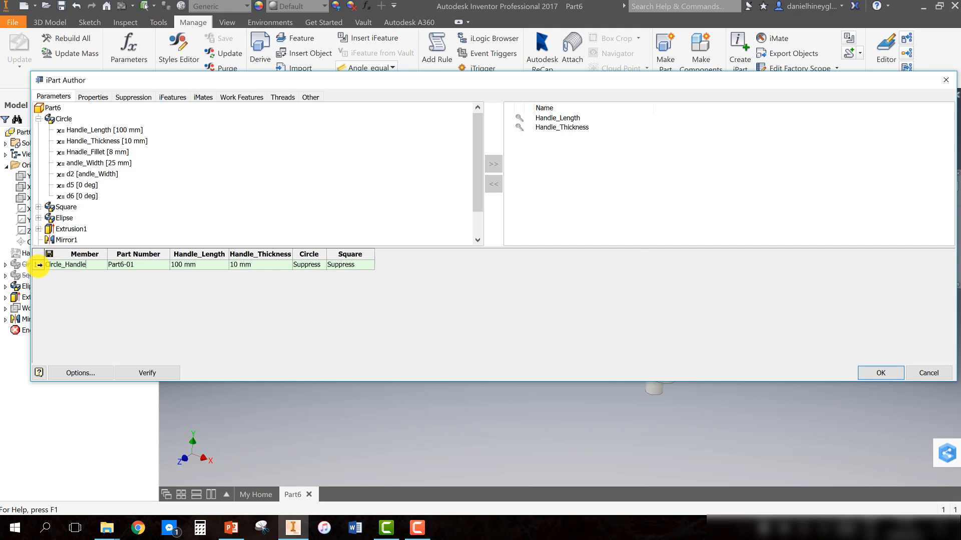
{"action": "left_click", "coordinate": [39, 265]}
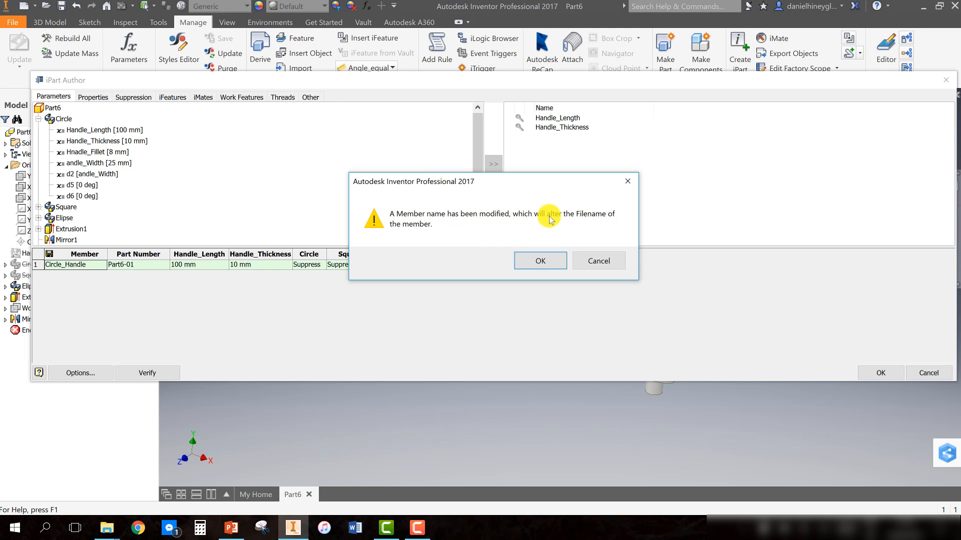
{"action": "left_click", "coordinate": [530, 263]}
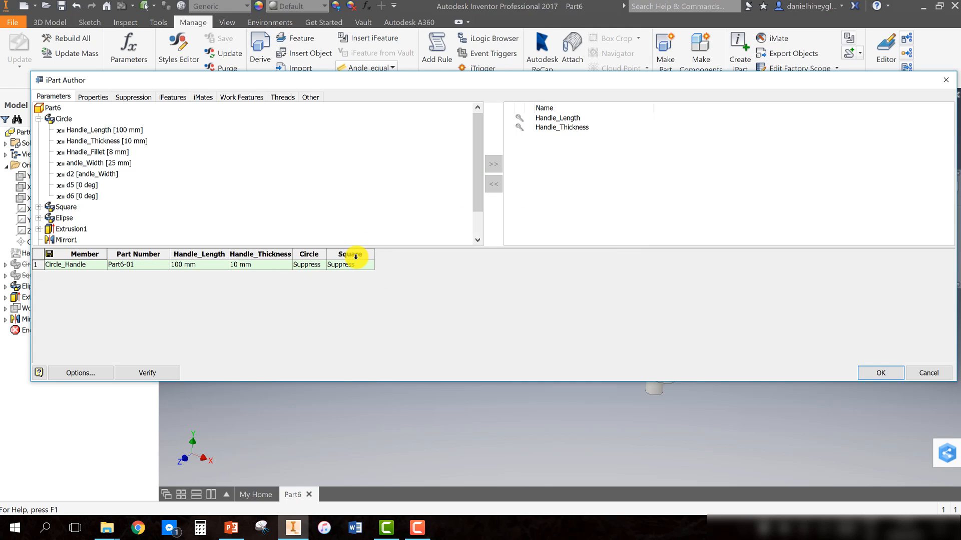
Add the Ellipse feature to the iPart table as a suppression column
{"action": "left_click_drag", "start_coordinate": [327, 255], "coordinate": [336, 256]}
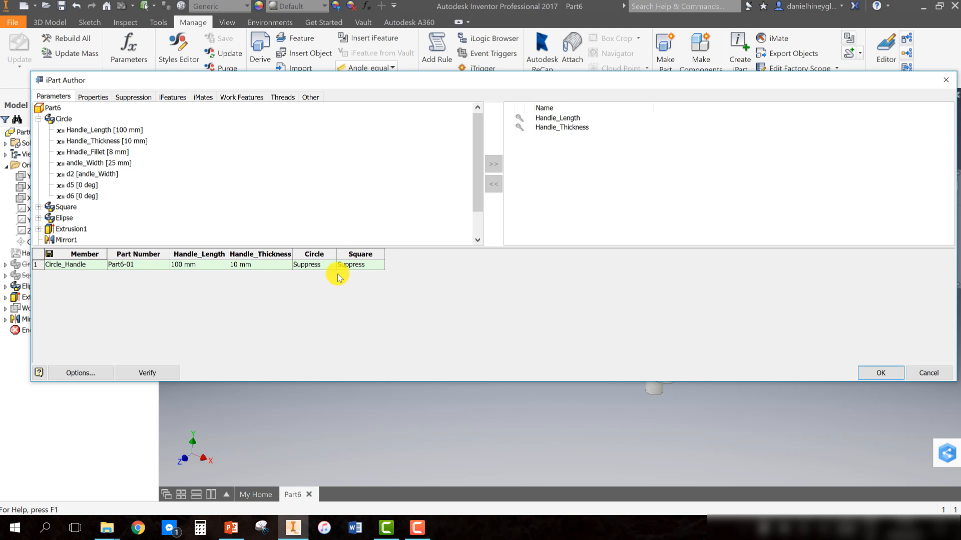
{"action": "left_click", "coordinate": [125, 100]}
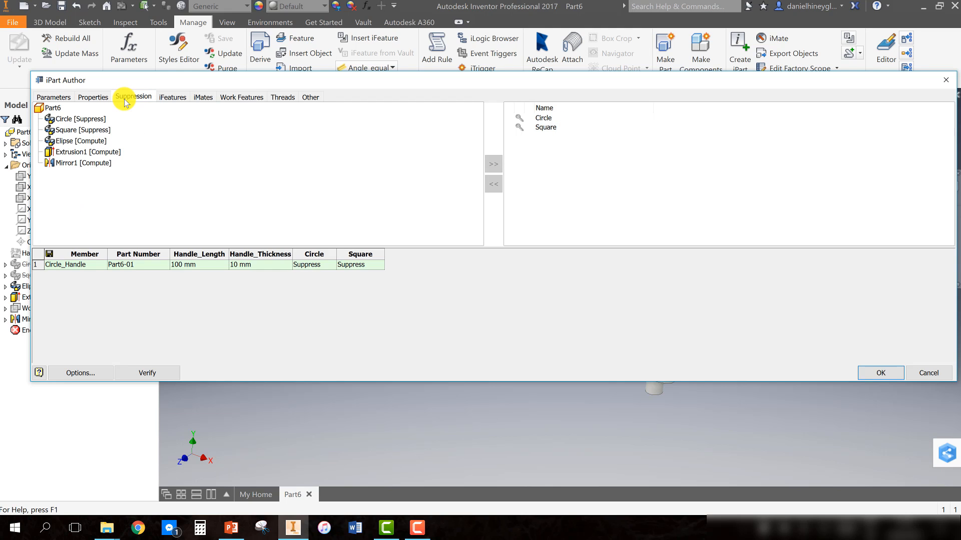
{"action": "left_click", "coordinate": [82, 141]}
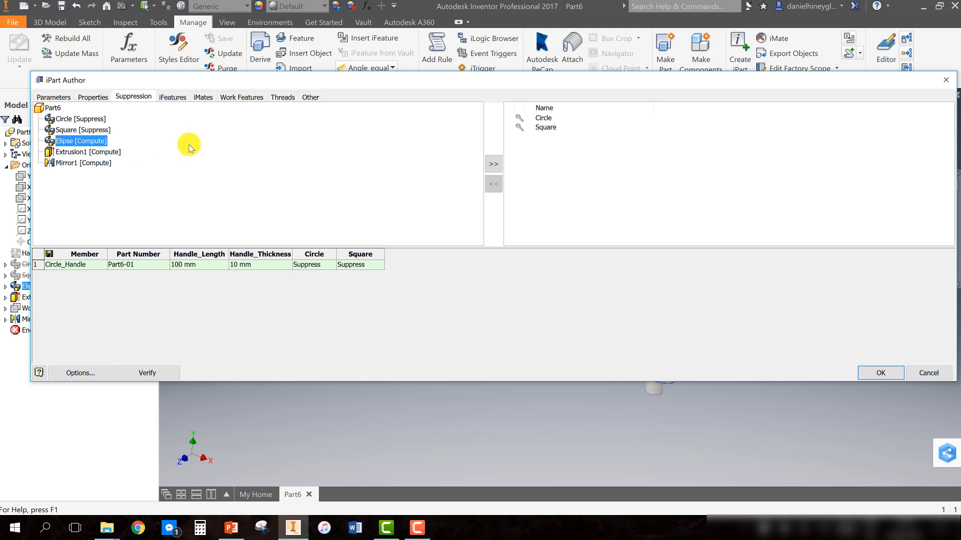
{"action": "left_click", "coordinate": [494, 167]}
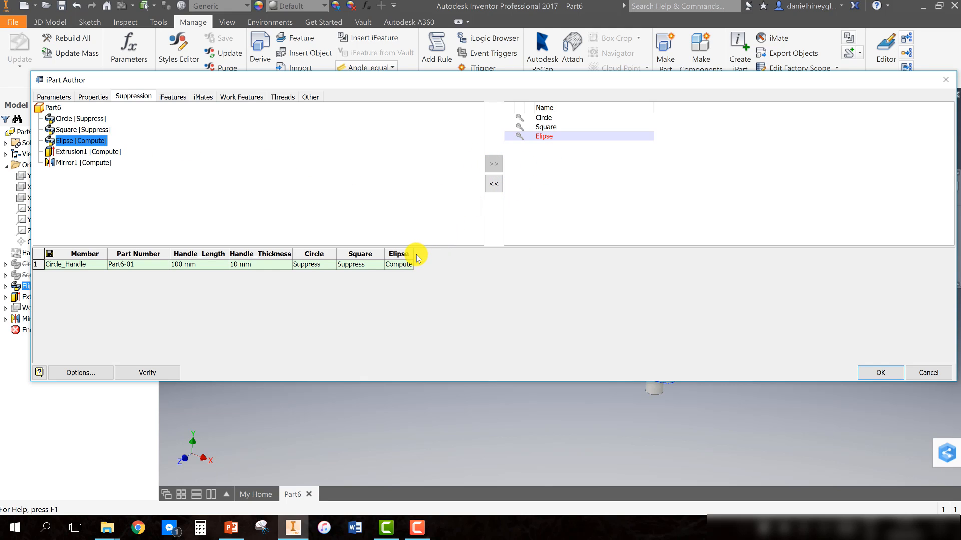
{"action": "left_click_drag", "start_coordinate": [413, 251], "coordinate": [425, 253]}
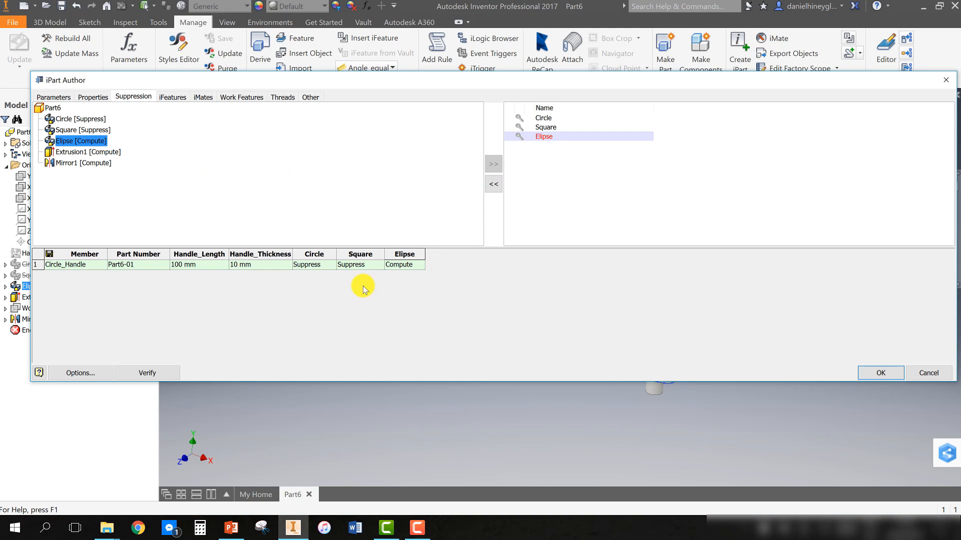
Set the Ellipse suppression value for the Circle_Handle member to 0
{"action": "left_click", "coordinate": [401, 267]}
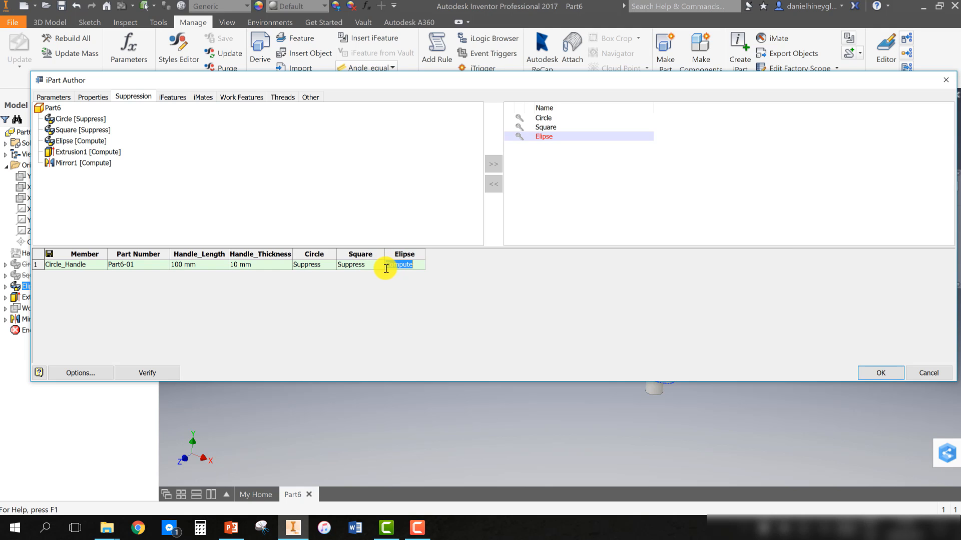
{"action": "left_click", "coordinate": [356, 267]}
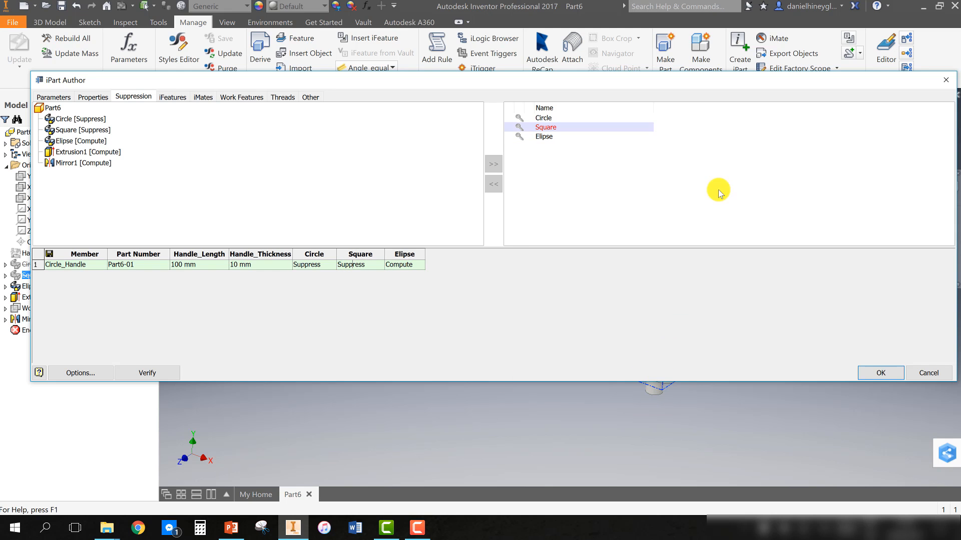
{"action": "left_click_drag", "start_coordinate": [643, 79], "coordinate": [648, 103]}
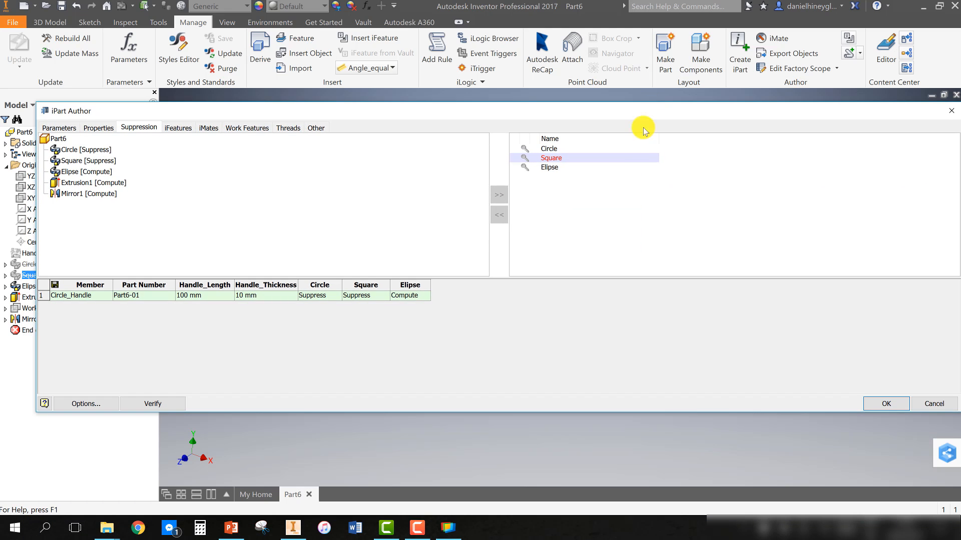
{"action": "left_click", "coordinate": [408, 296]}
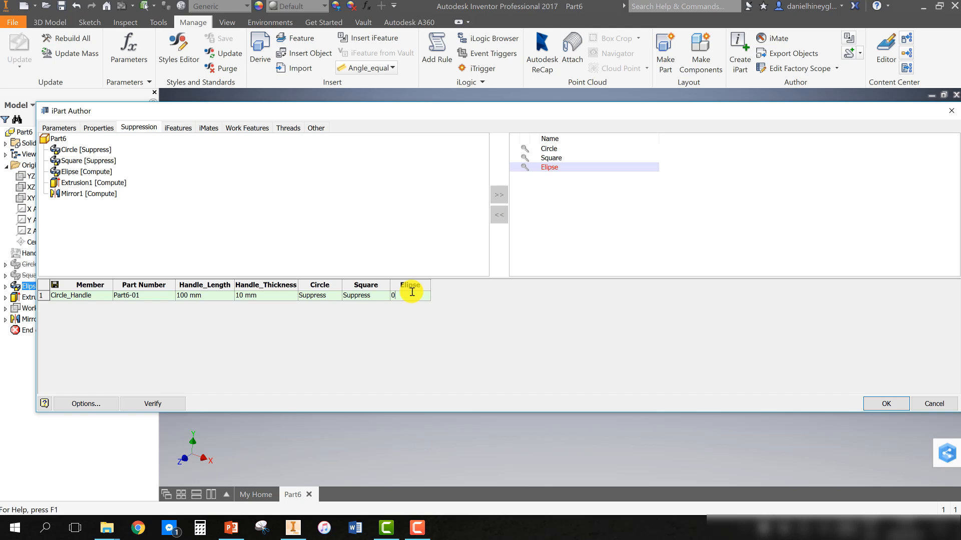
{"action": "type", "text": "0"}
{"action": "left_click", "coordinate": [370, 296]}
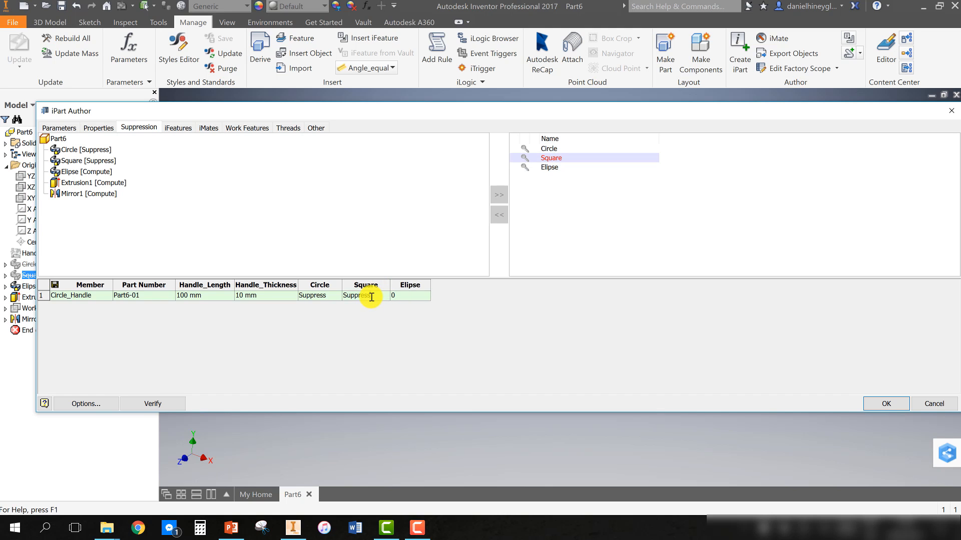
Set the Circle_Handle member's Square suppression value to 0 and its Circle value to 1
{"action": "type", "text": "0"}
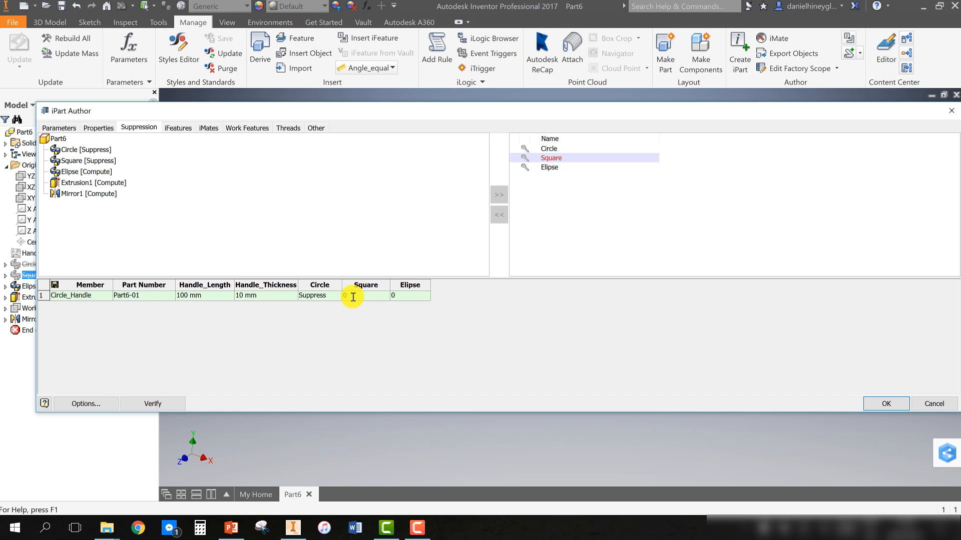
{"action": "left_click", "coordinate": [316, 297]}
{"action": "type", "text": "1"}
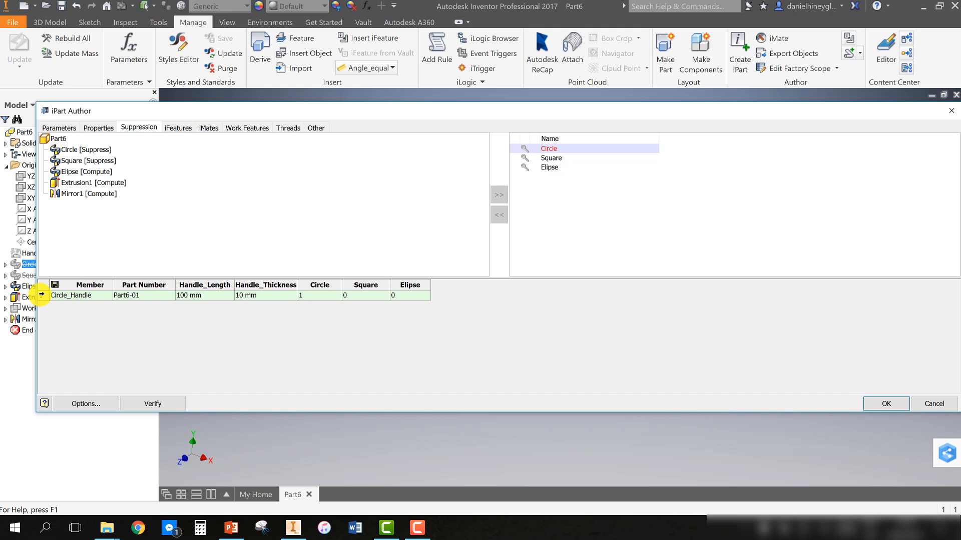
Insert two new member rows into the iPart table below Circle_Handle
{"action": "left_click", "coordinate": [41, 295]}
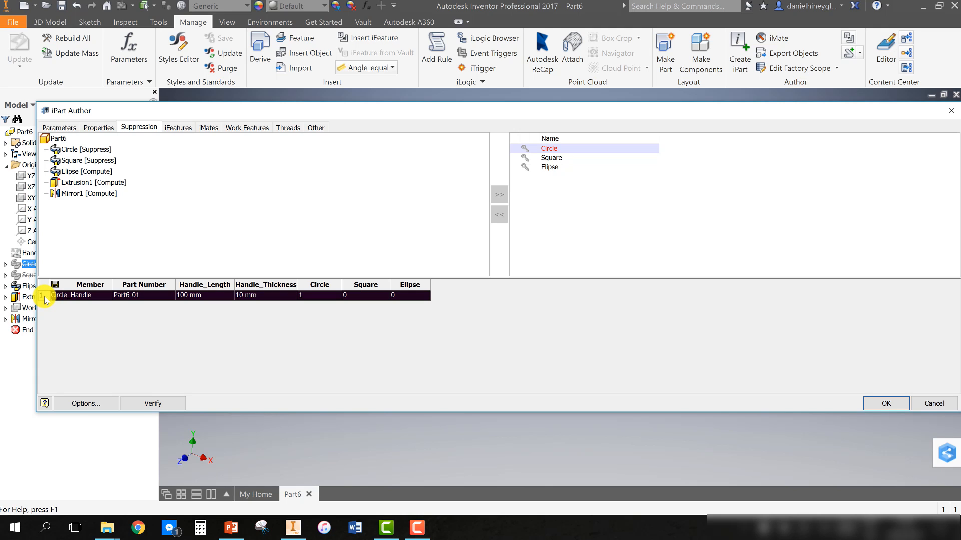
{"action": "right_click", "coordinate": [44, 296]}
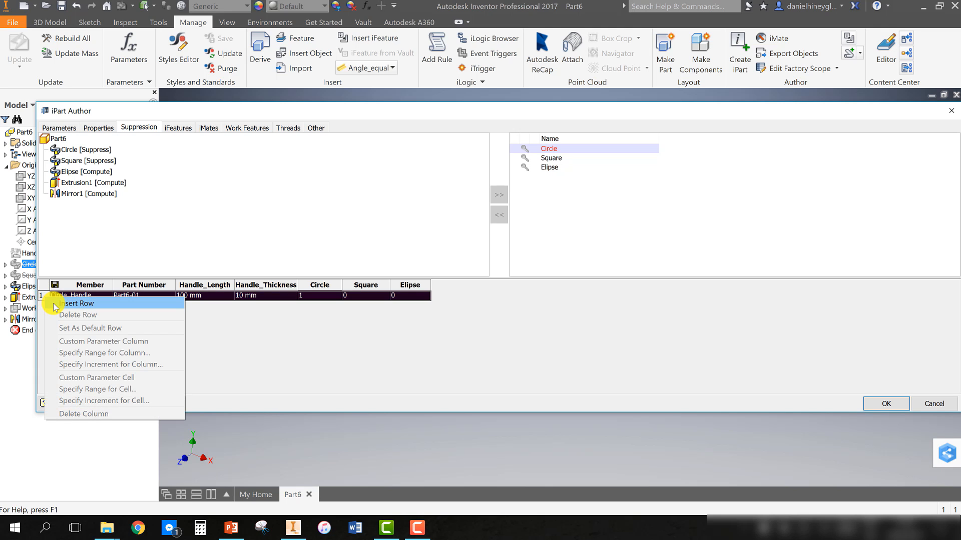
{"action": "left_click", "coordinate": [53, 303]}
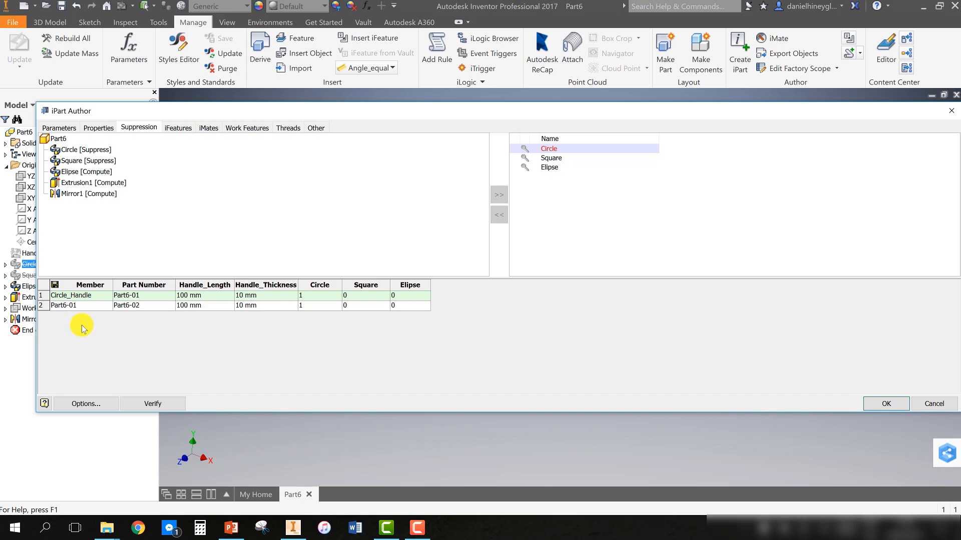
{"action": "left_click", "coordinate": [87, 306]}
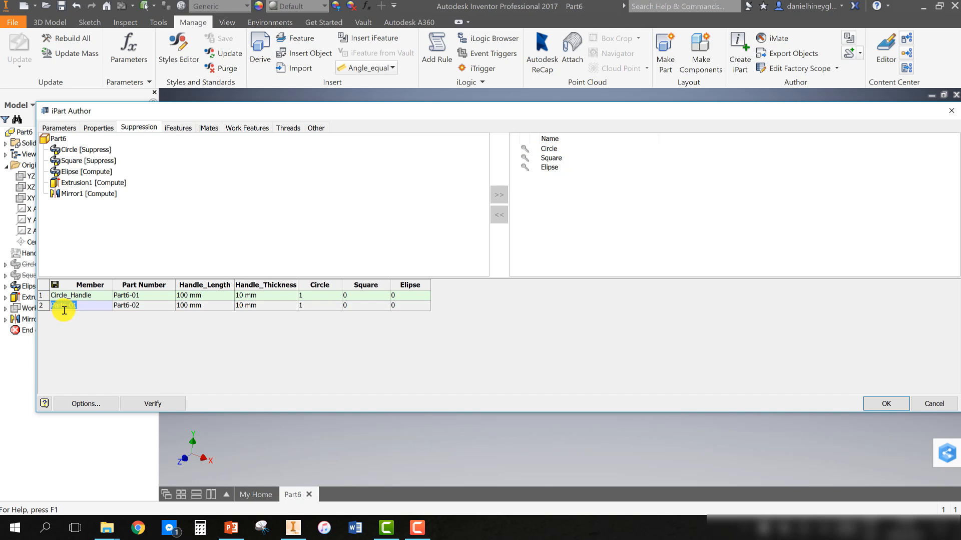
{"action": "right_click", "coordinate": [41, 305]}
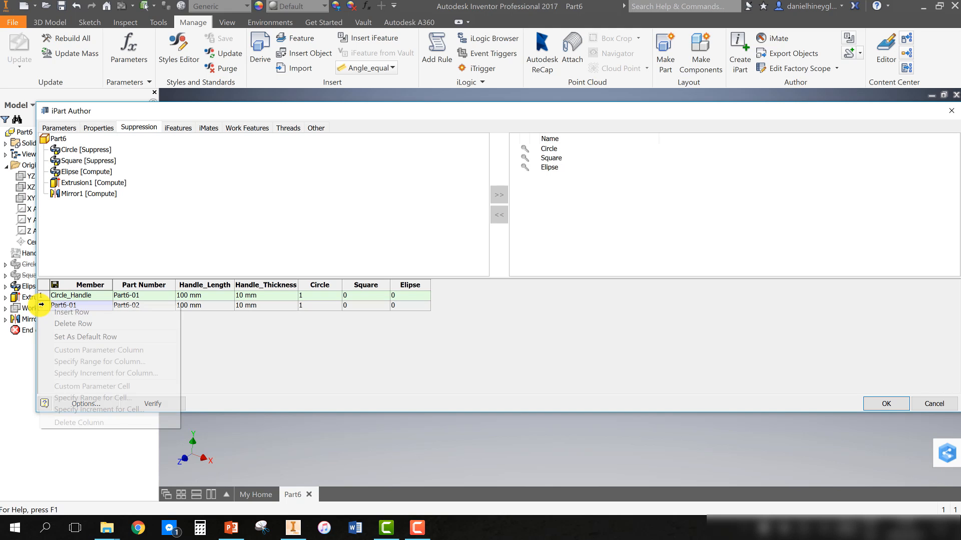
{"action": "left_click", "coordinate": [52, 311]}
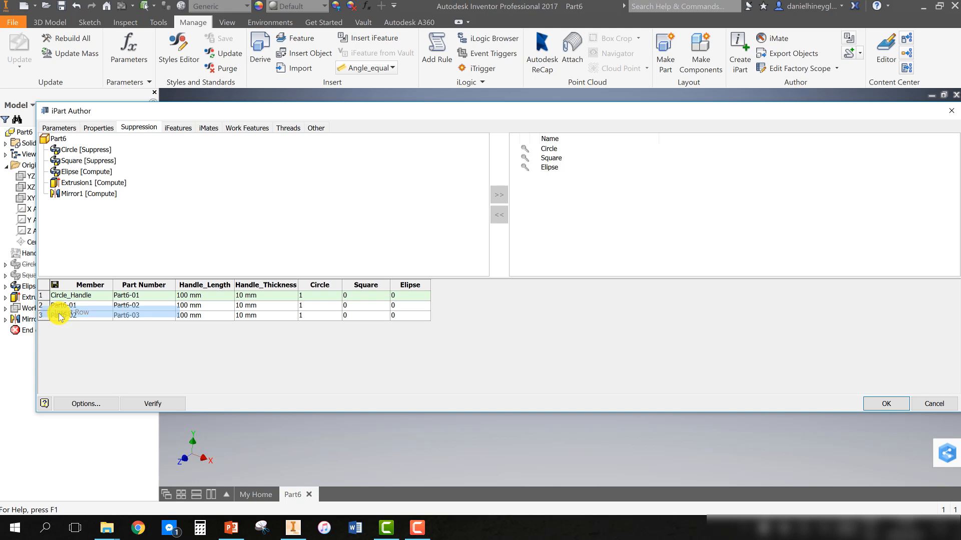
Rename the second iPart member as Square_Handle
{"action": "left_click", "coordinate": [84, 307]}
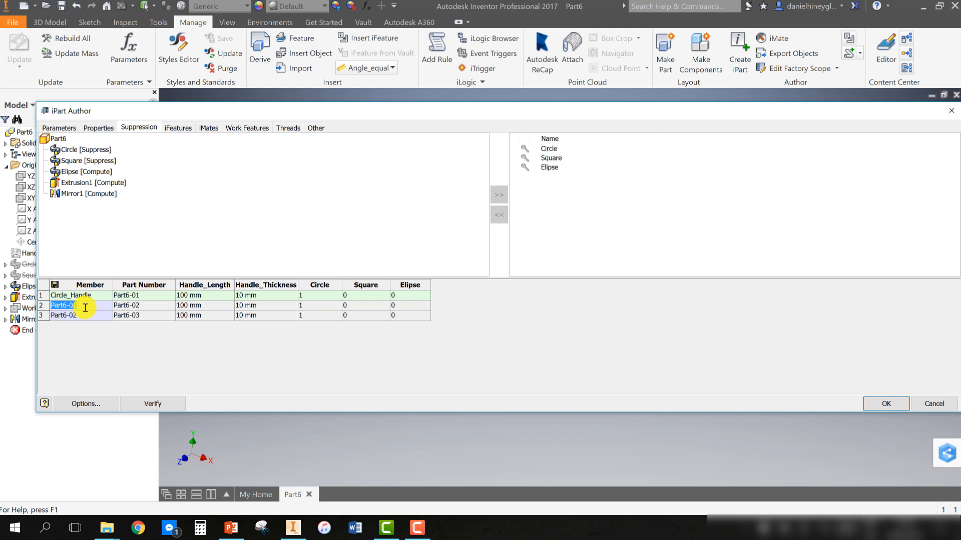
{"action": "key", "text": "BackSpace"}
{"action": "type", "text": "Square_Handle"}
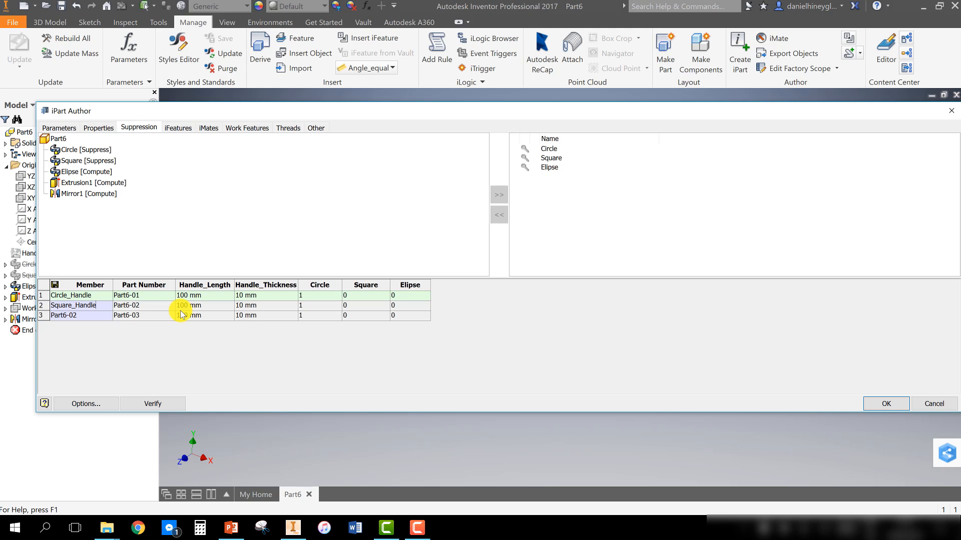
Set the Square_Handle member's Square suppression value to 1 and its Circle value to 0
{"action": "left_click_drag", "start_coordinate": [153, 295], "coordinate": [157, 321]}
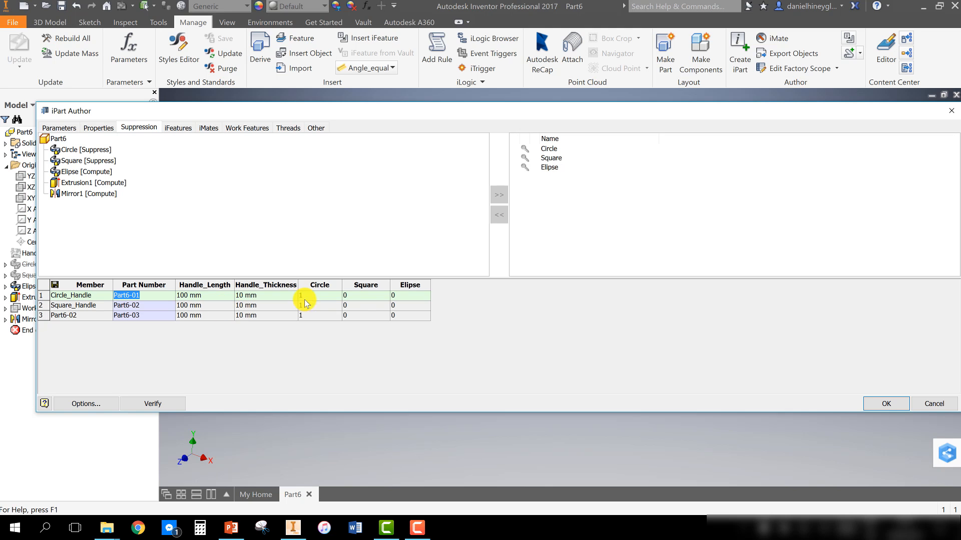
{"action": "left_click", "coordinate": [361, 306]}
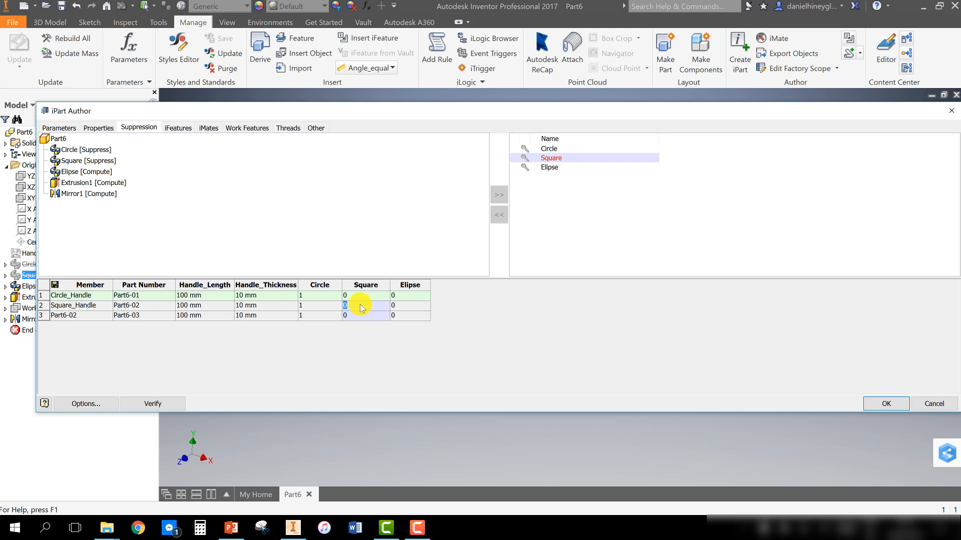
{"action": "type", "text": "1"}
{"action": "left_click", "coordinate": [325, 306]}
{"action": "type", "text": "0"}
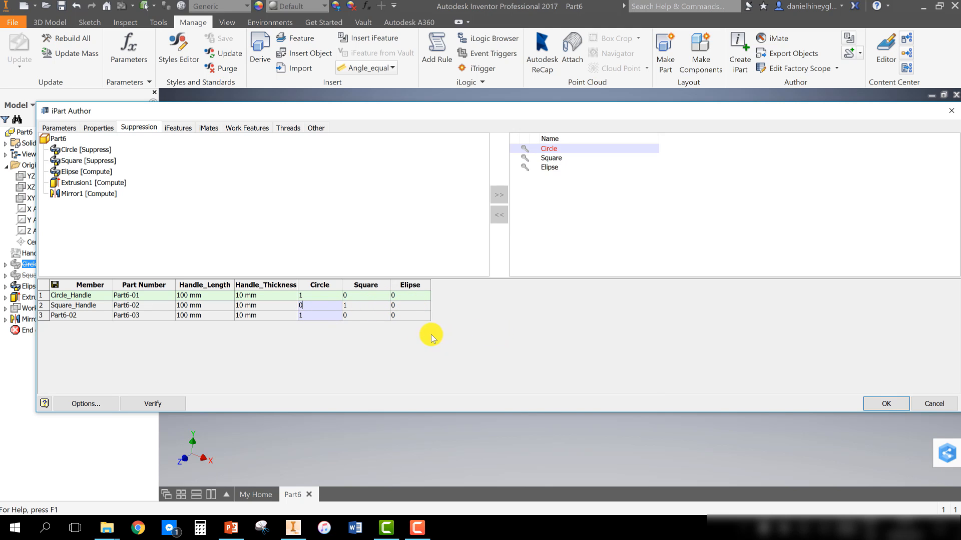
Set the third member's Circle suppression value to 0 and its Elipse value to 1
{"action": "left_click", "coordinate": [359, 320]}
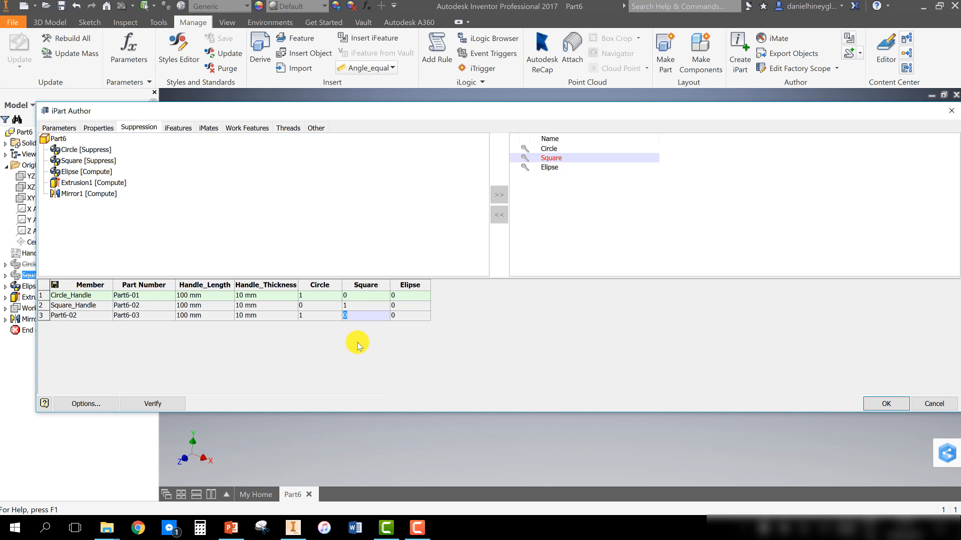
{"action": "left_click", "coordinate": [316, 319]}
{"action": "type", "text": "0"}
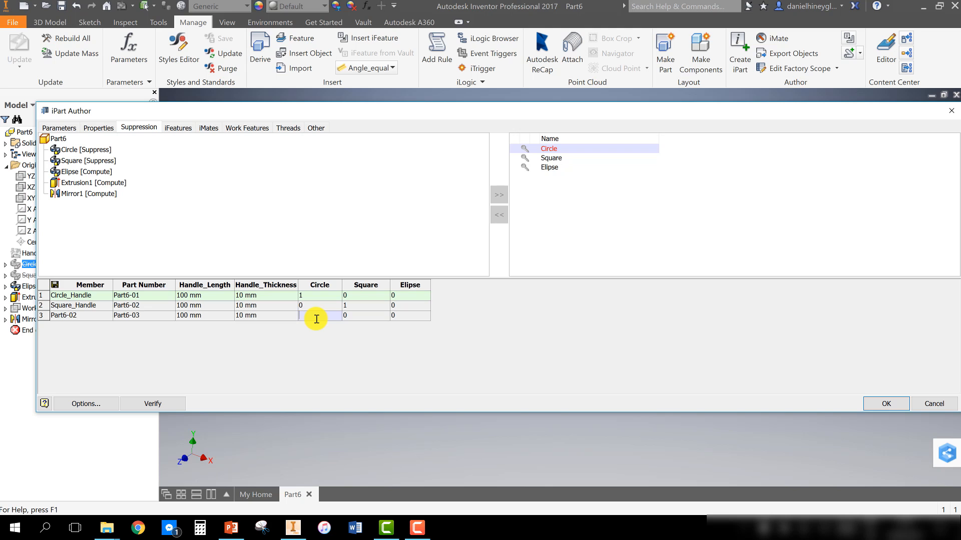
{"action": "left_click", "coordinate": [404, 316]}
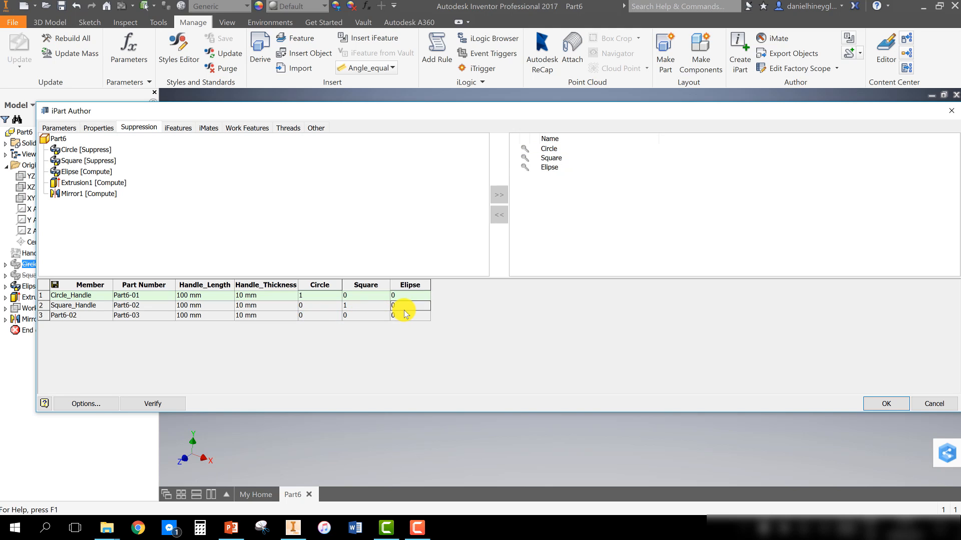
{"action": "type", "text": "1"}
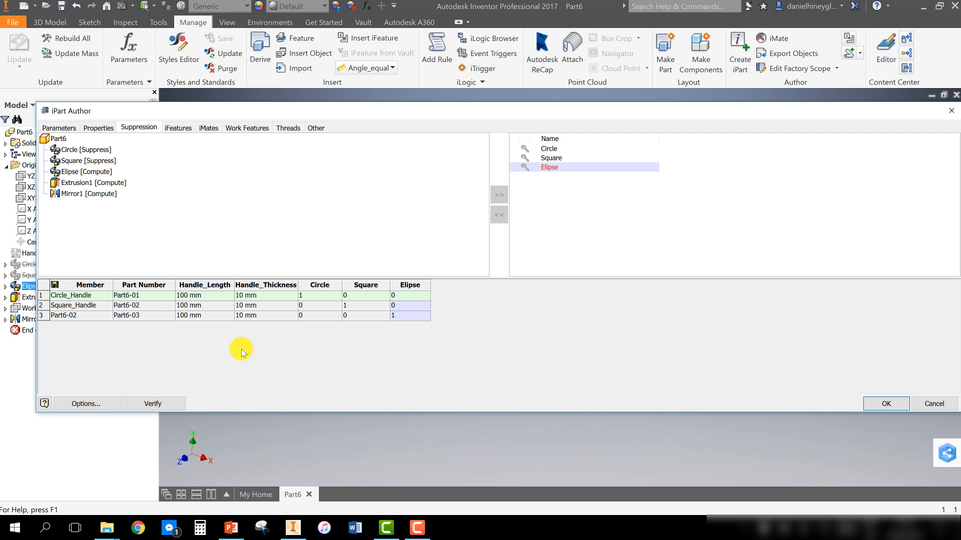
Add the Author and Material properties as columns in the iPart table
{"action": "left_click", "coordinate": [105, 129]}
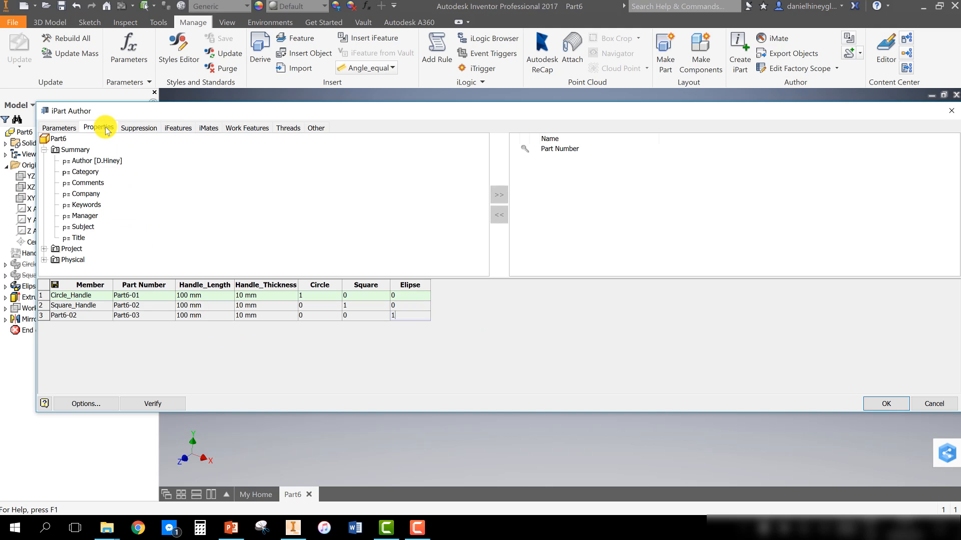
{"action": "left_click", "coordinate": [103, 161]}
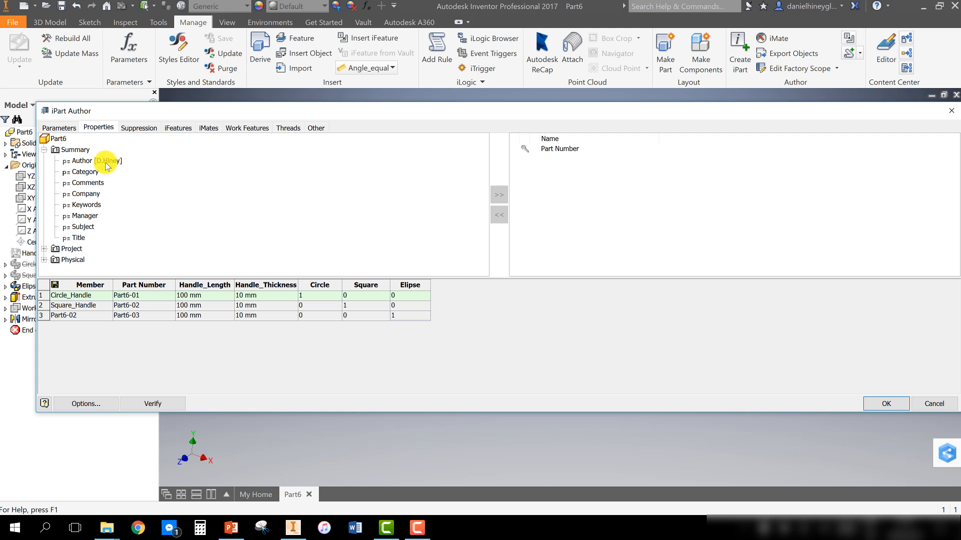
{"action": "left_click", "coordinate": [499, 195]}
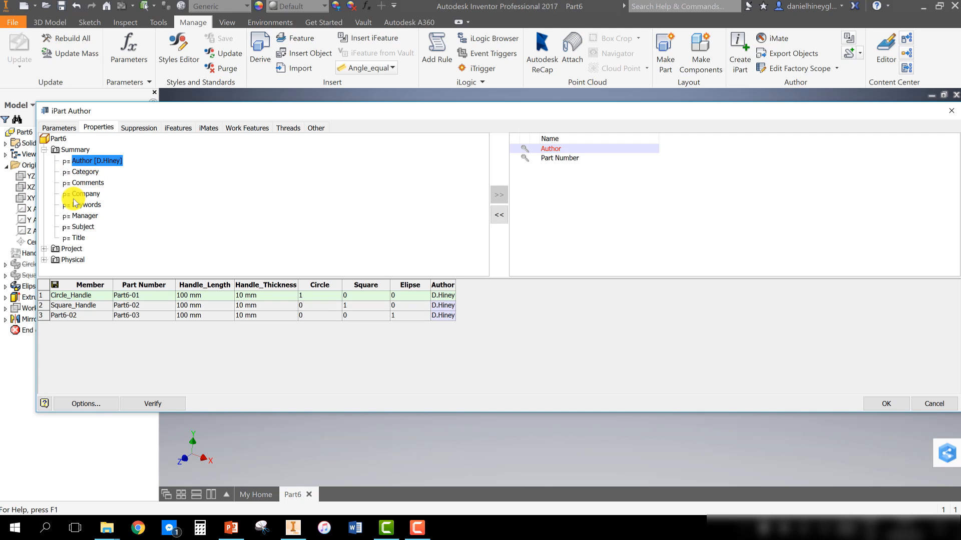
{"action": "left_click", "coordinate": [44, 149]}
{"action": "left_click", "coordinate": [44, 161]}
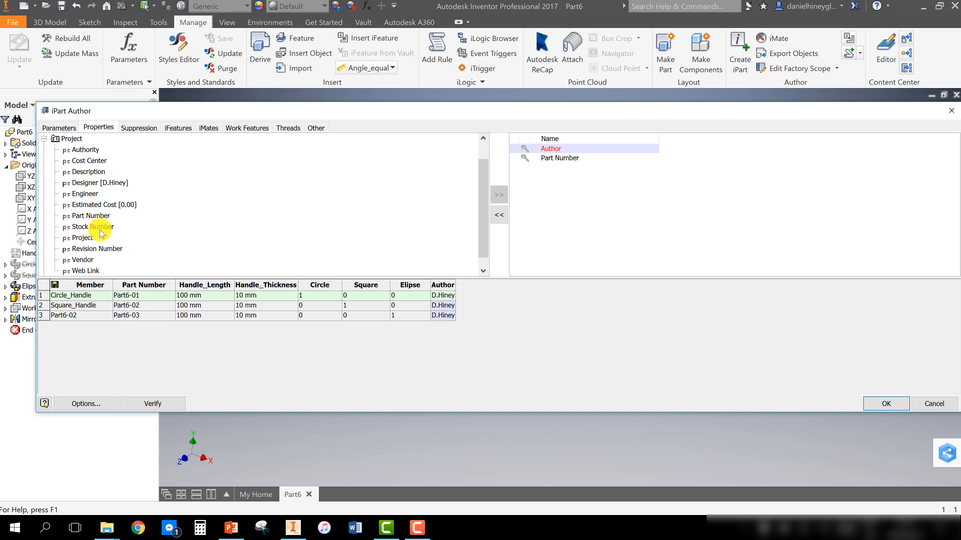
{"action": "scroll", "coordinate": [44, 271], "scroll_direction": "down", "scroll_amount": 1}
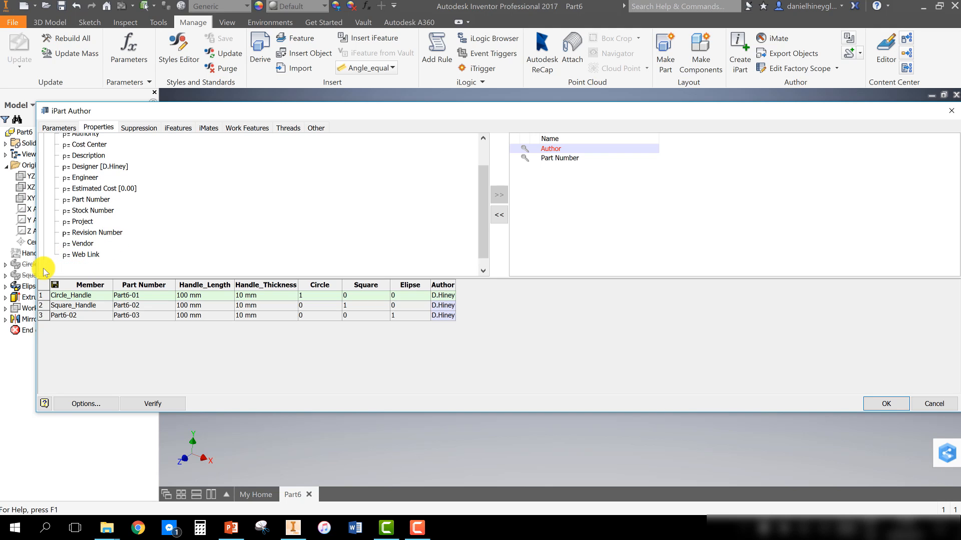
{"action": "scroll", "coordinate": [44, 271], "scroll_direction": "down", "scroll_amount": 1}
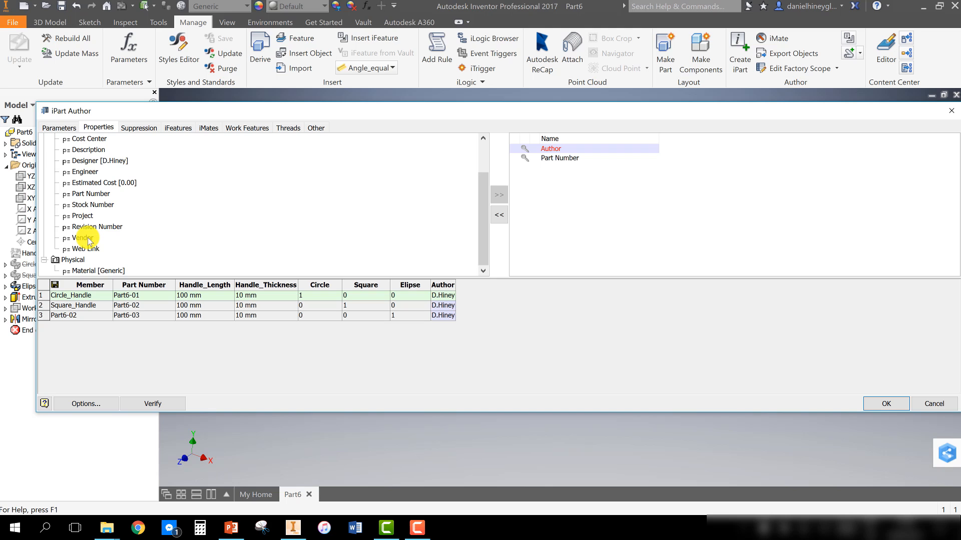
{"action": "left_click", "coordinate": [85, 271]}
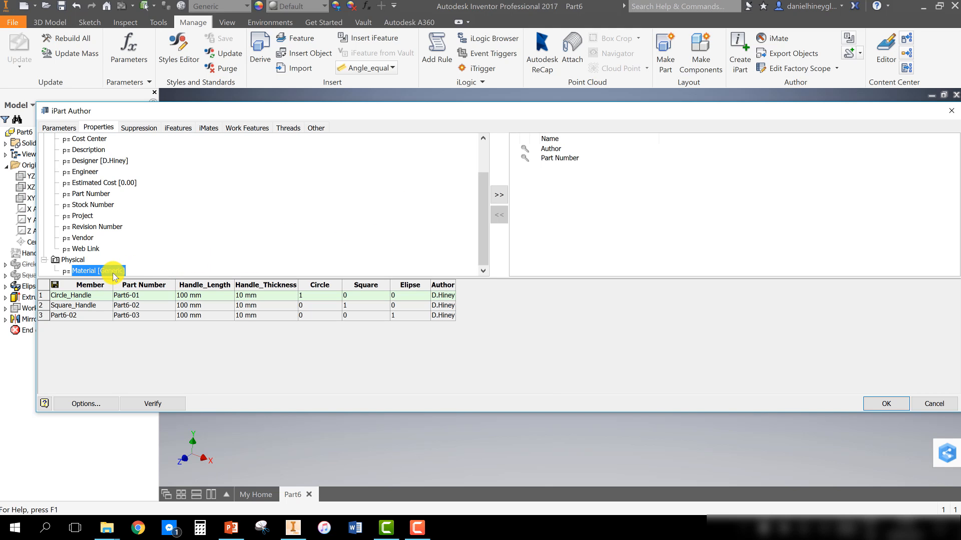
{"action": "left_click", "coordinate": [499, 194]}
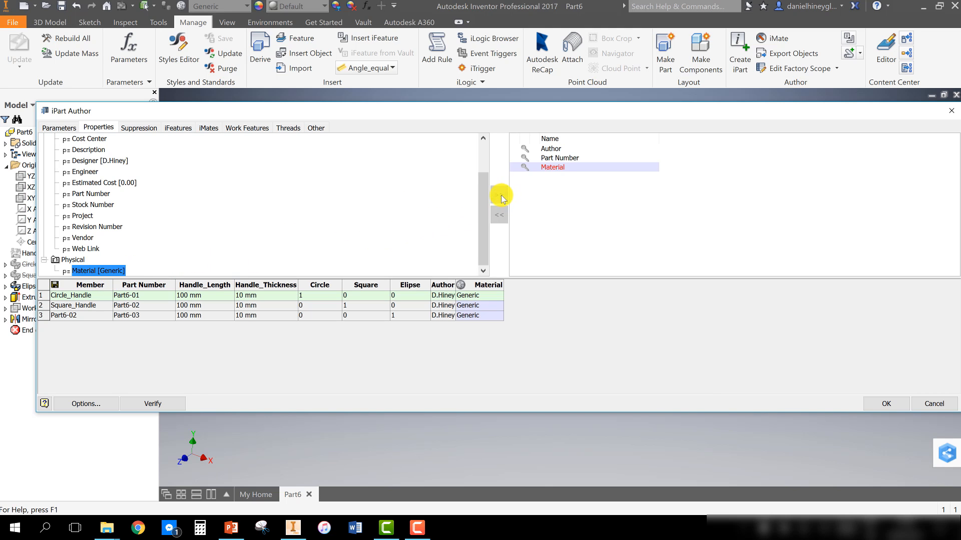
Set the Circle_Handle member's material to Steel and the Square_Handle member's material to Silver
{"action": "left_click", "coordinate": [485, 297]}
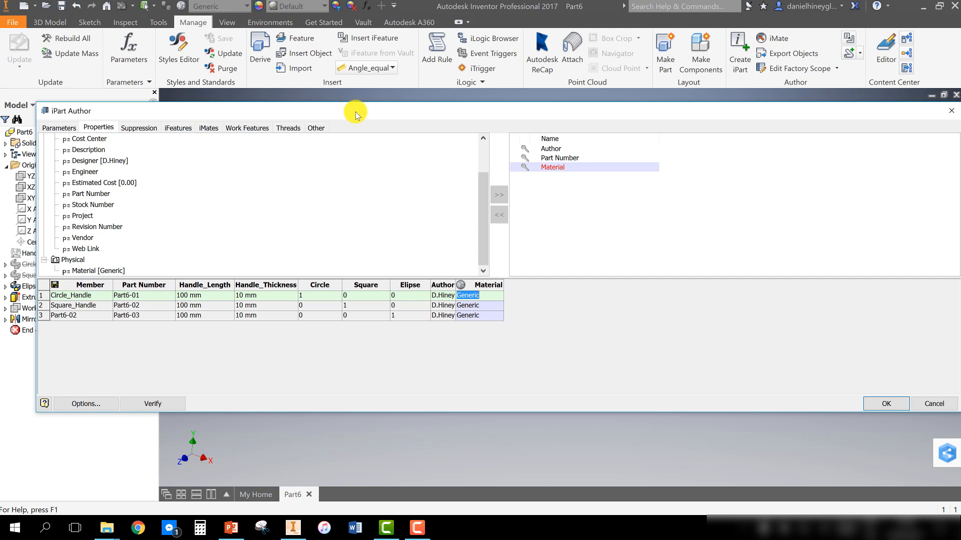
{"action": "left_click", "coordinate": [247, 6]}
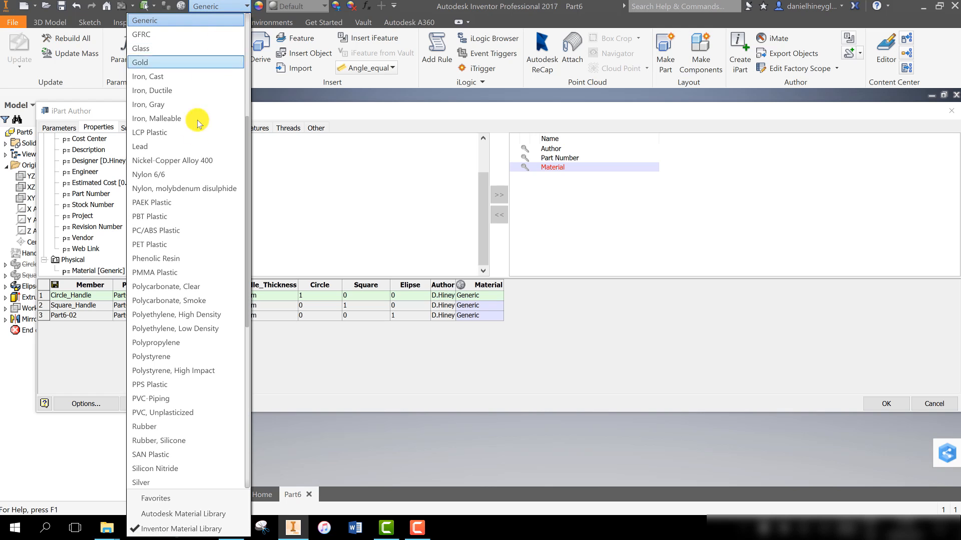
{"action": "scroll", "coordinate": [204, 359], "scroll_direction": "down", "scroll_amount": 5}
{"action": "scroll", "coordinate": [204, 359], "scroll_direction": "up", "scroll_amount": 7}
{"action": "scroll", "coordinate": [204, 359], "scroll_direction": "up", "scroll_amount": 4}
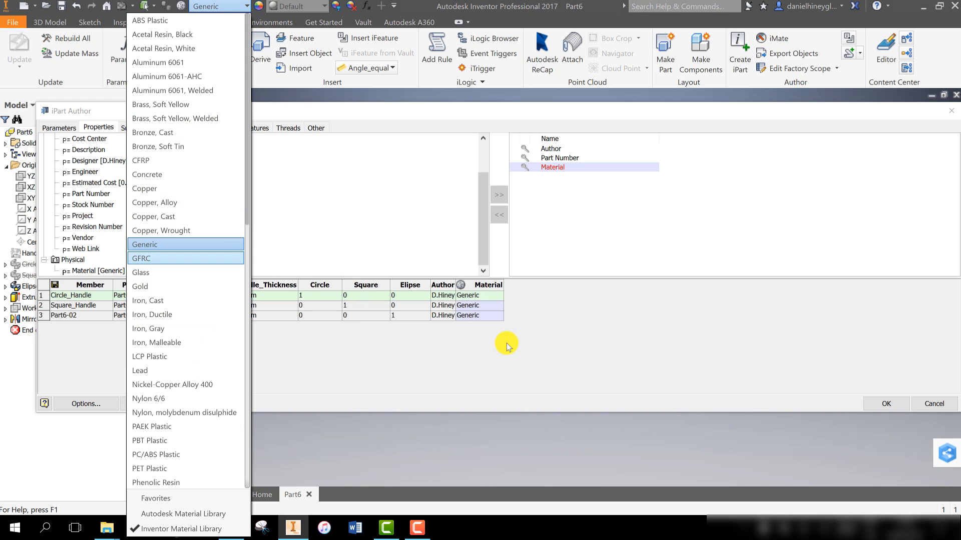
{"action": "left_click", "coordinate": [481, 324]}
{"action": "left_click", "coordinate": [484, 297]}
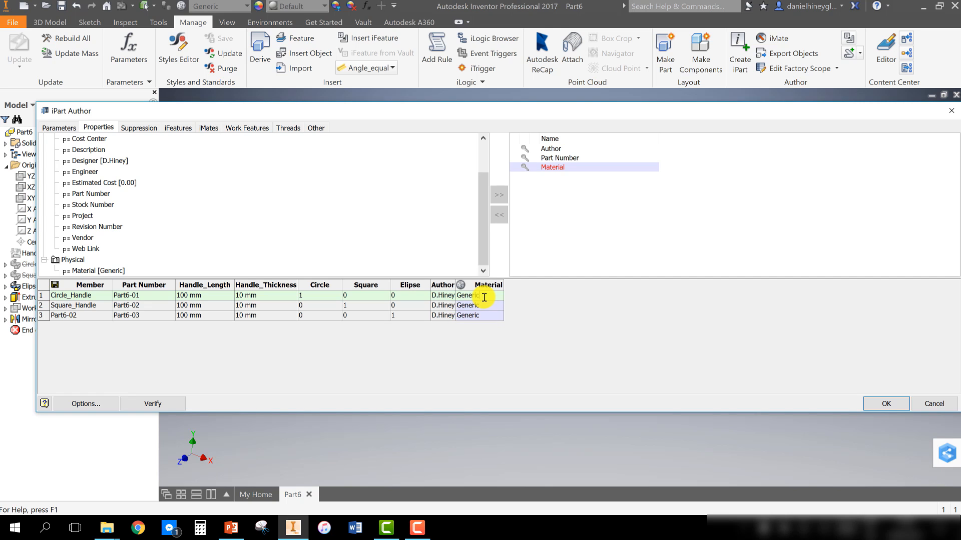
{"action": "double_click", "coordinate": [484, 297]}
{"action": "type", "text": "Steel"}
{"action": "double_click", "coordinate": [491, 307]}
{"action": "type", "text": "S"}
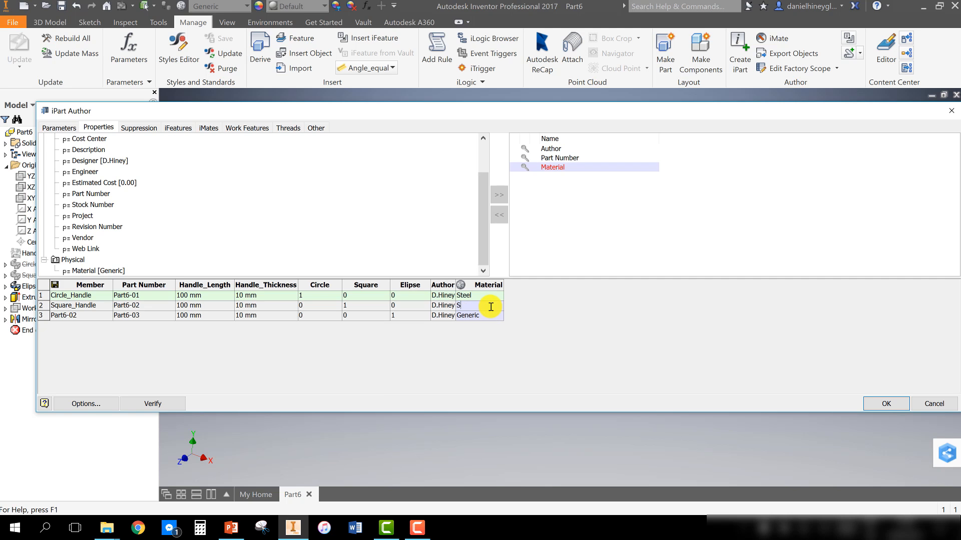
{"action": "type", "text": "ilver"}
Set the third member's material to Copper
{"action": "double_click", "coordinate": [485, 316]}
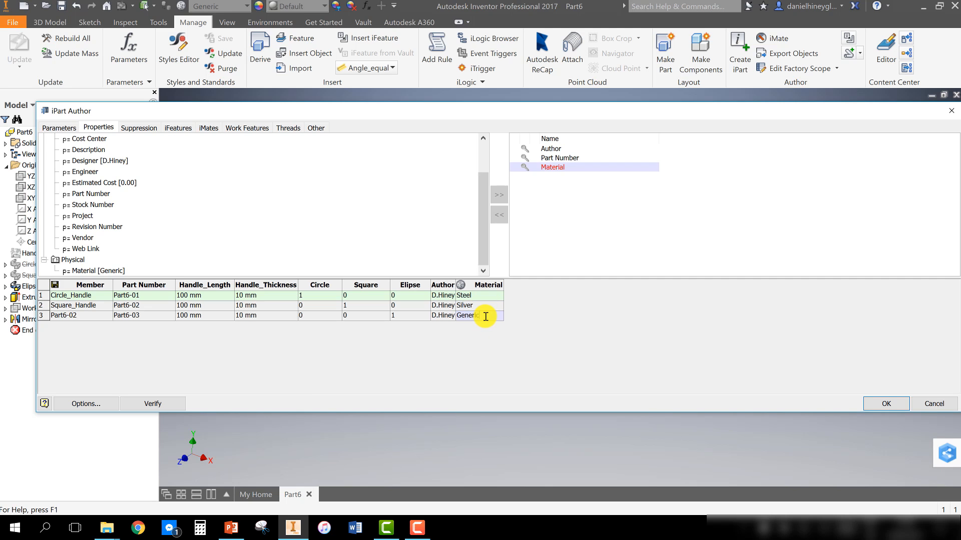
{"action": "double_click", "coordinate": [485, 316]}
{"action": "type", "text": "Copper"}
{"action": "left_click", "coordinate": [629, 284]}
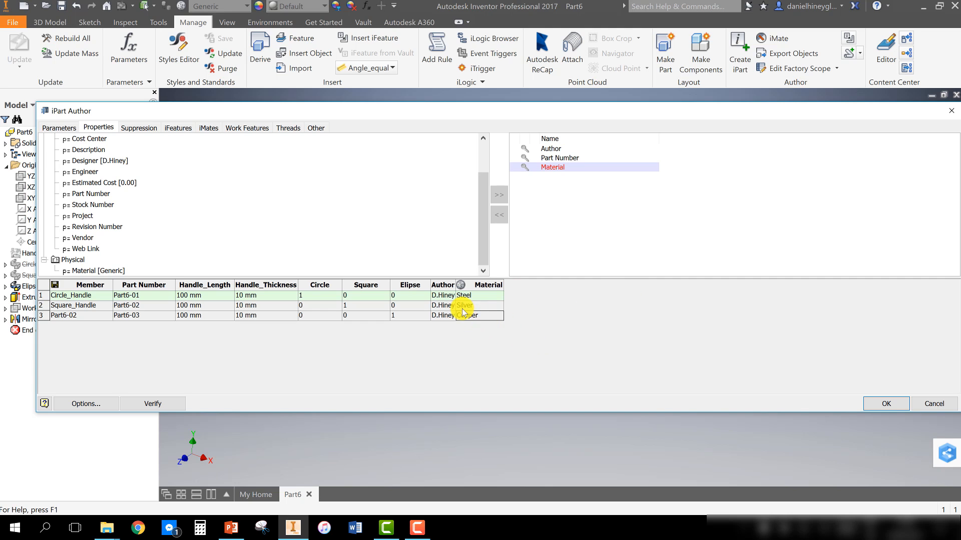
Change the third member's material to Yellow
{"action": "left_click", "coordinate": [480, 316]}
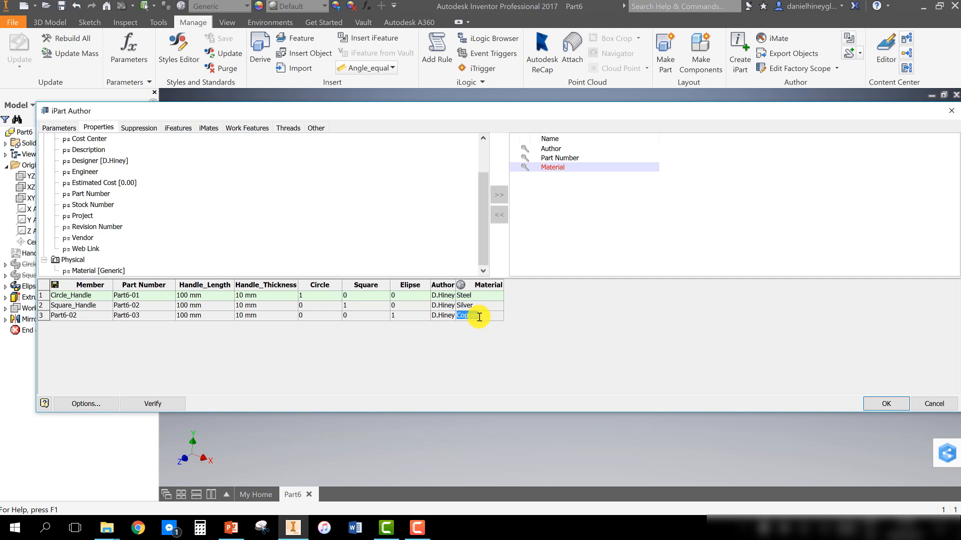
{"action": "key", "text": "BackSpace"}
{"action": "type", "text": "Yellow"}
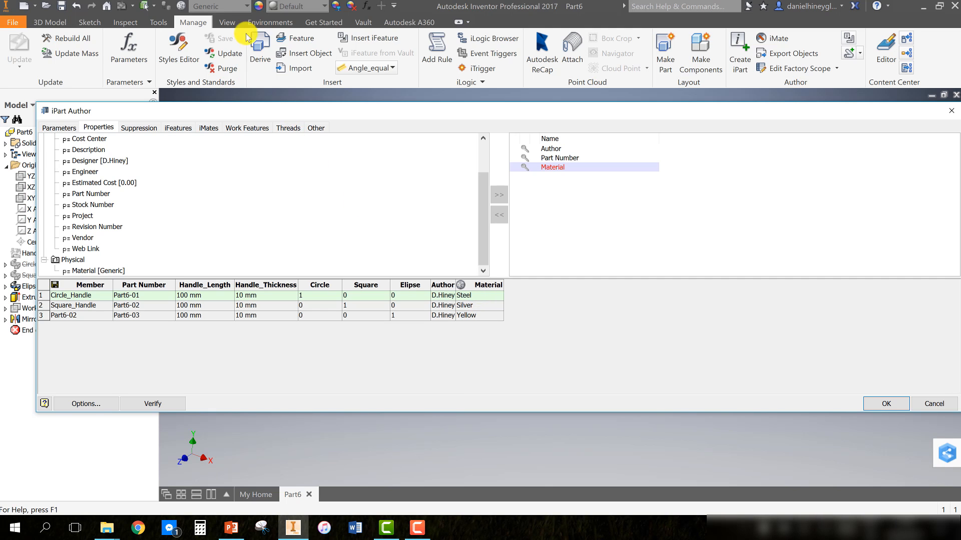
{"action": "left_click", "coordinate": [635, 271]}
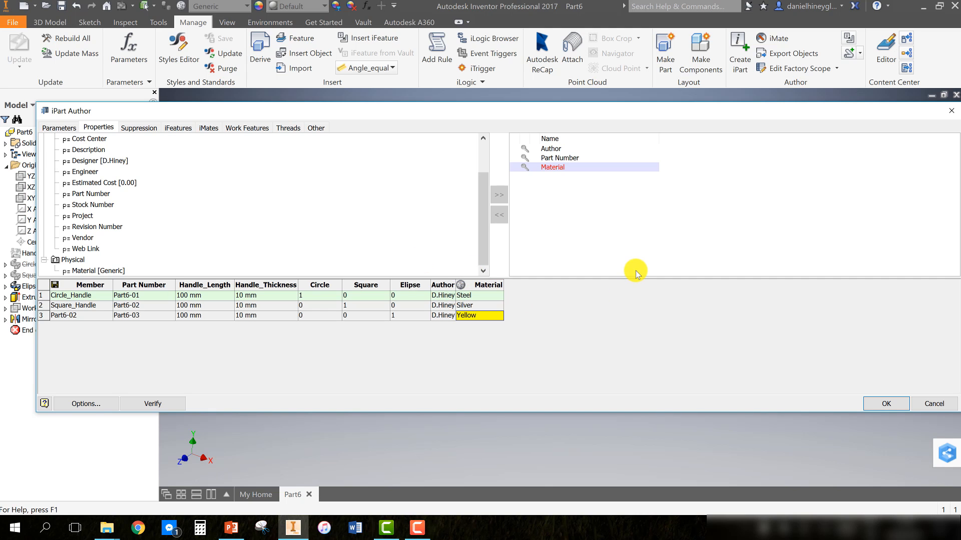
Set the third member's material to Wood (Maple) and close the iPart Author
{"action": "double_click", "coordinate": [480, 320]}
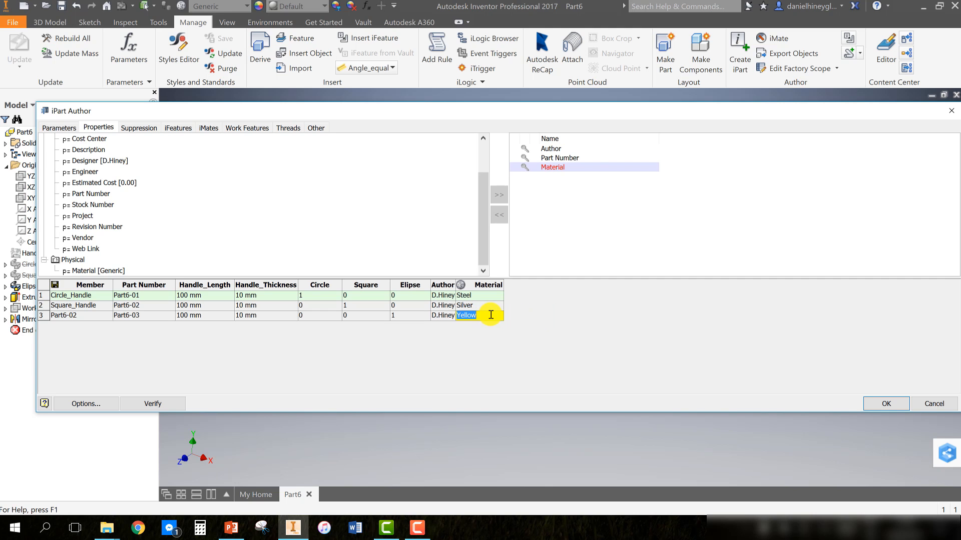
{"action": "key", "text": "BackSpace"}
{"action": "left_click", "coordinate": [246, 6]}
{"action": "scroll", "coordinate": [200, 373], "scroll_direction": "down", "scroll_amount": 8}
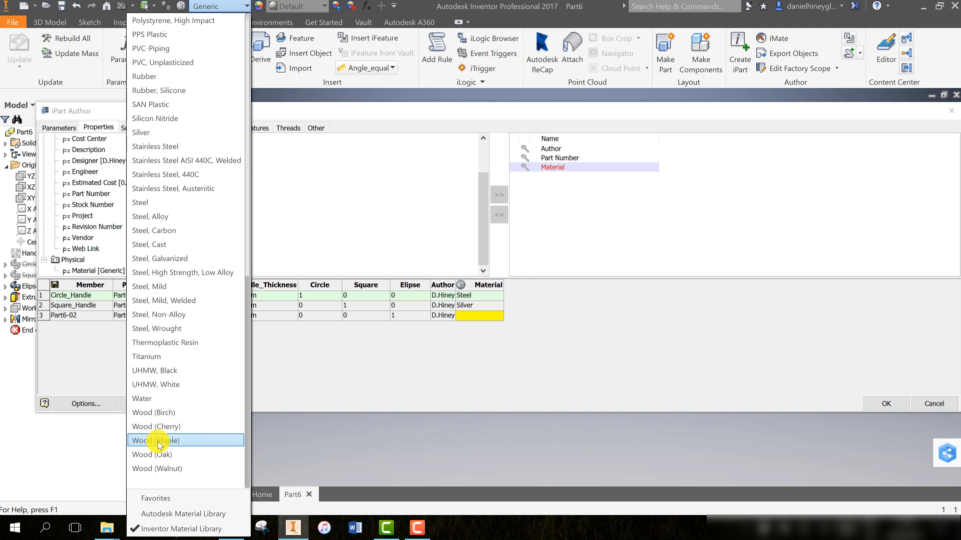
{"action": "left_click", "coordinate": [416, 379]}
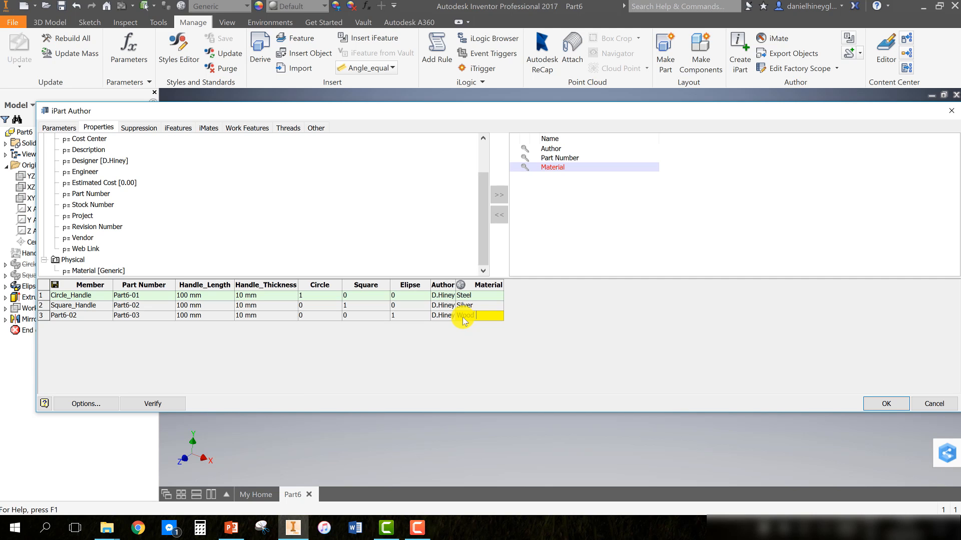
{"action": "type", "text": "aple)"}
{"action": "key", "text": "Return"}
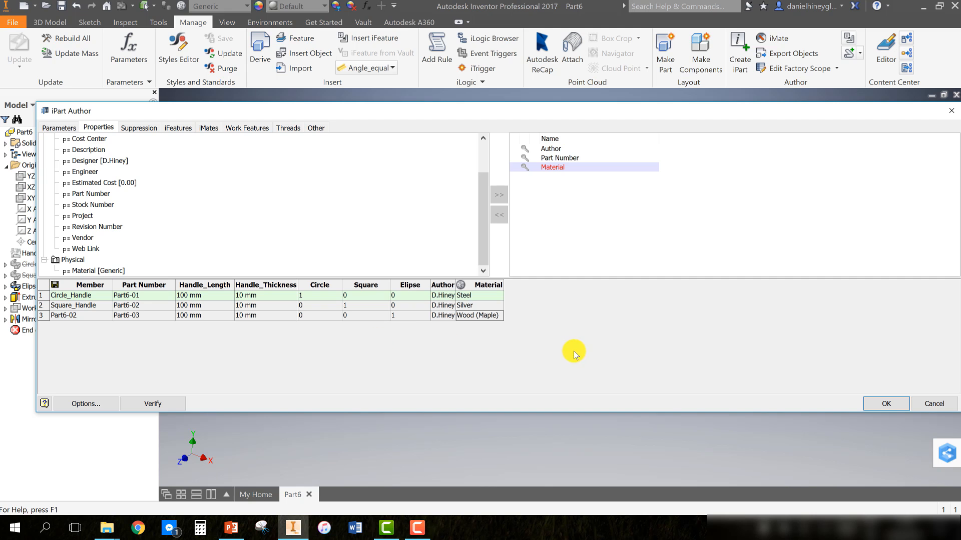
{"action": "left_click", "coordinate": [884, 402]}
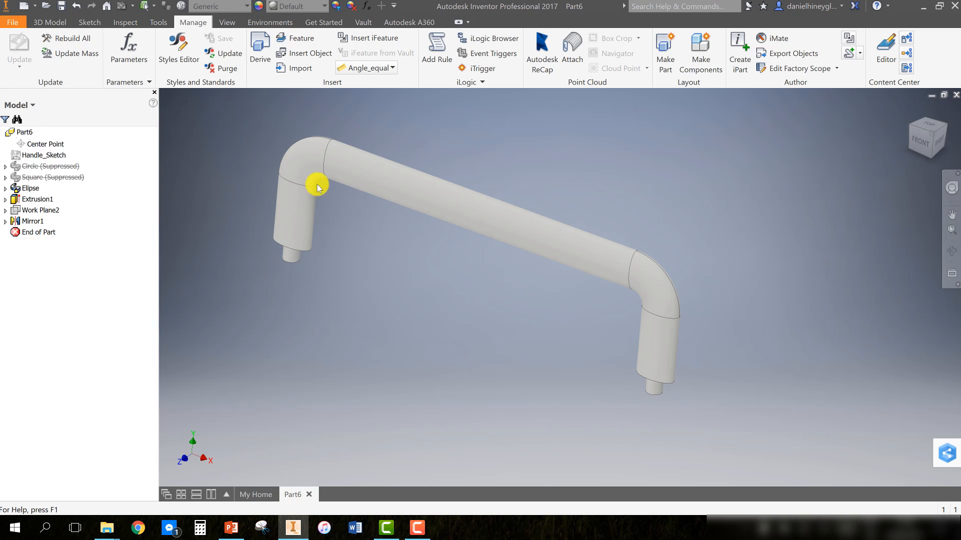
Expand the iPart table and activate the Square_Handle member to preview it
{"action": "middle_click_drag", "start_coordinate": [491, 274], "coordinate": [605, 315]}
{"action": "middle_click_drag", "start_coordinate": [554, 277], "coordinate": [494, 225], "text": "shift"}
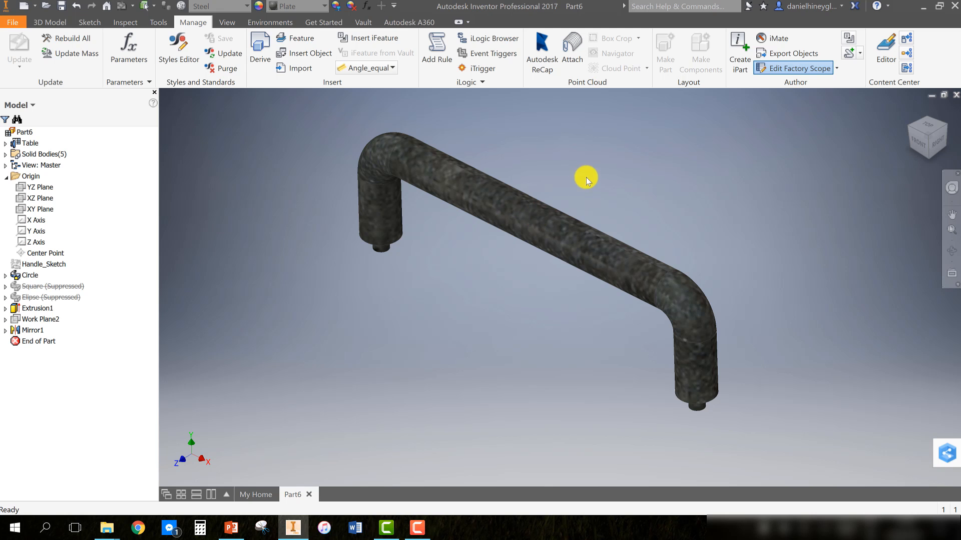
{"action": "left_click", "coordinate": [5, 144]}
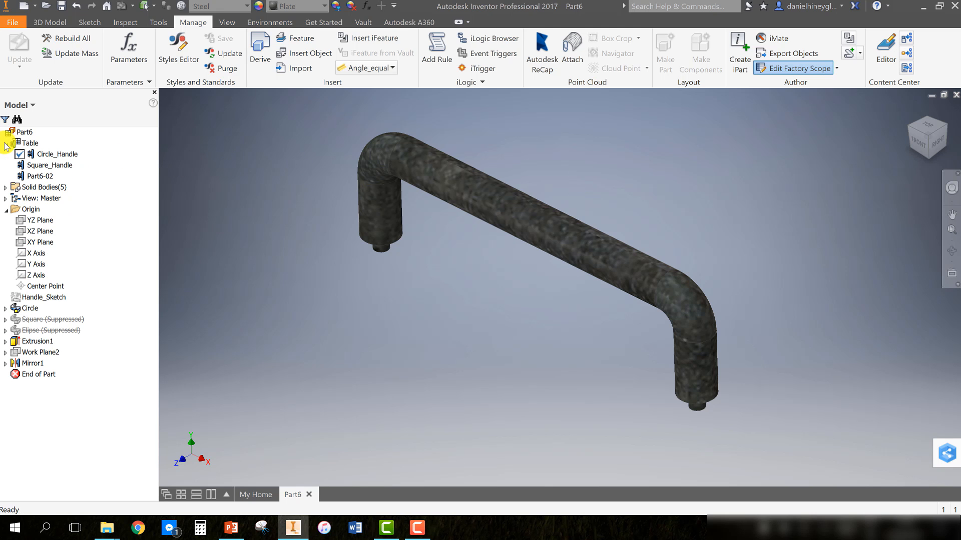
{"action": "left_click", "coordinate": [49, 166]}
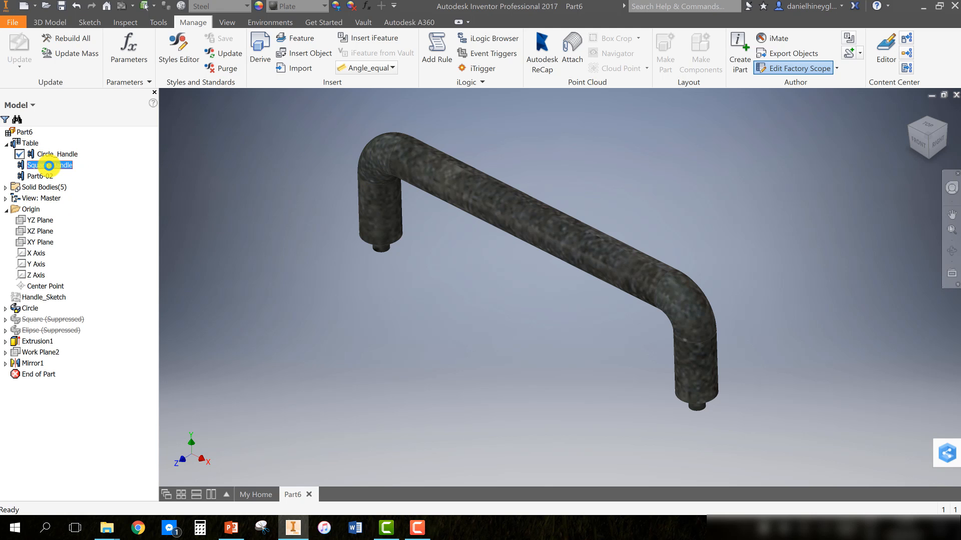
{"action": "double_click", "coordinate": [49, 165]}
{"action": "middle_click_drag", "start_coordinate": [392, 287], "coordinate": [413, 298], "text": "shift"}
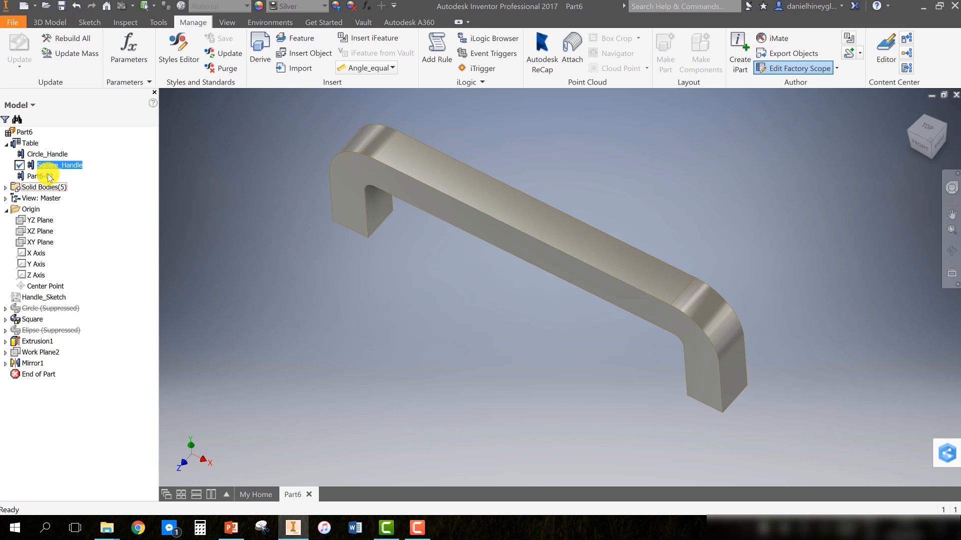
Activate the third member and orbit around it to preview the ellipse handle
{"action": "left_click", "coordinate": [48, 175]}
{"action": "double_click", "coordinate": [48, 175]}
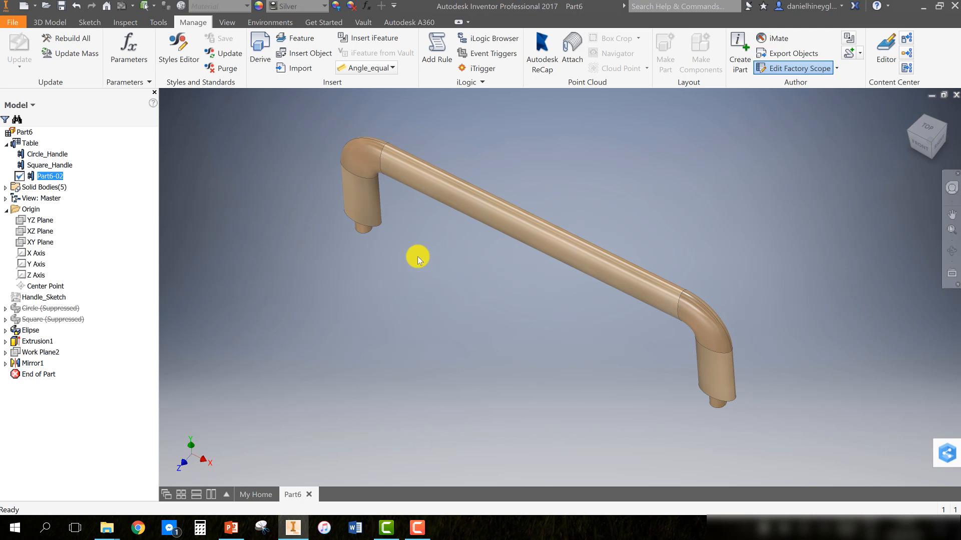
{"action": "middle_click_drag", "start_coordinate": [392, 272], "coordinate": [422, 259], "text": "shift"}
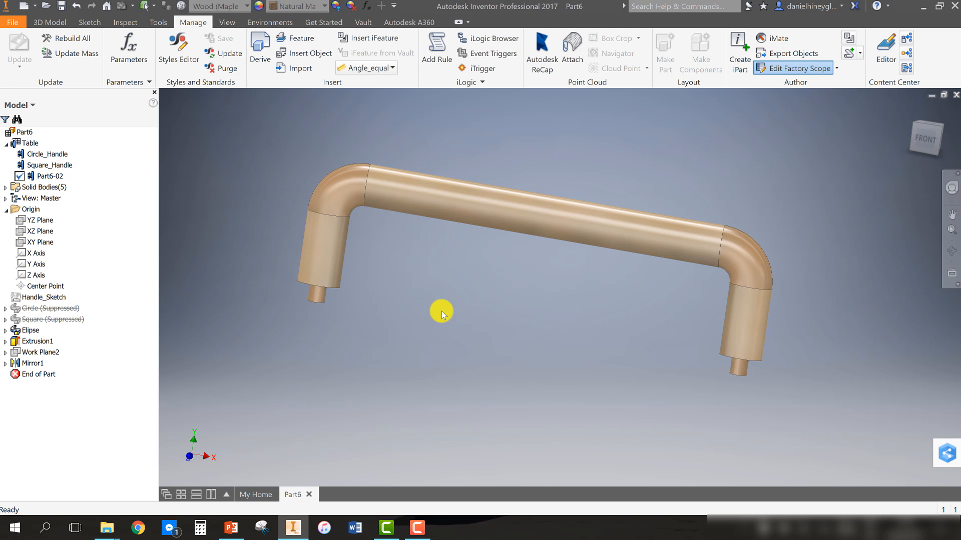
{"action": "middle_click_drag", "start_coordinate": [441, 312], "coordinate": [395, 337], "text": "shift"}
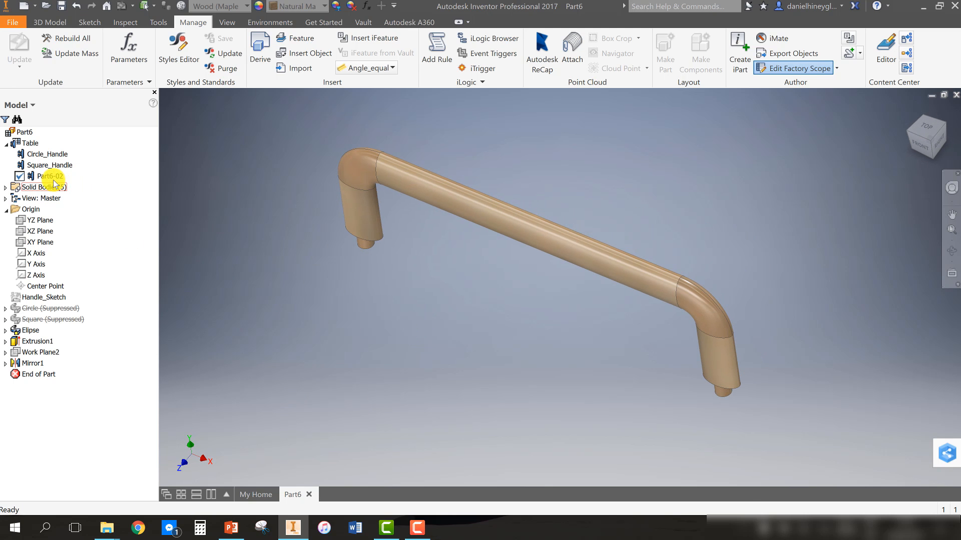
Edit the iPart table and rename the third member to Elpitical_Hanlde, accepting the filename change
{"action": "right_click", "coordinate": [31, 144]}
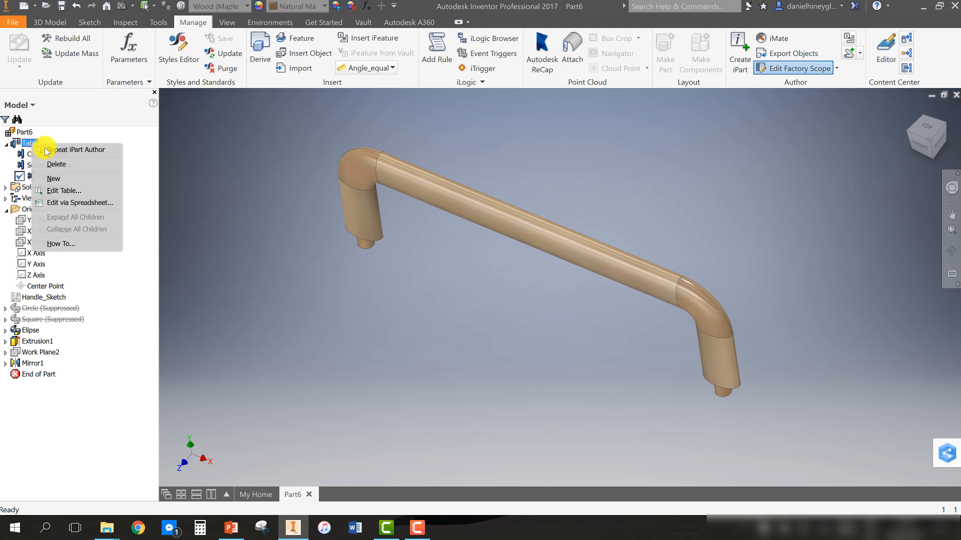
{"action": "left_click", "coordinate": [61, 190]}
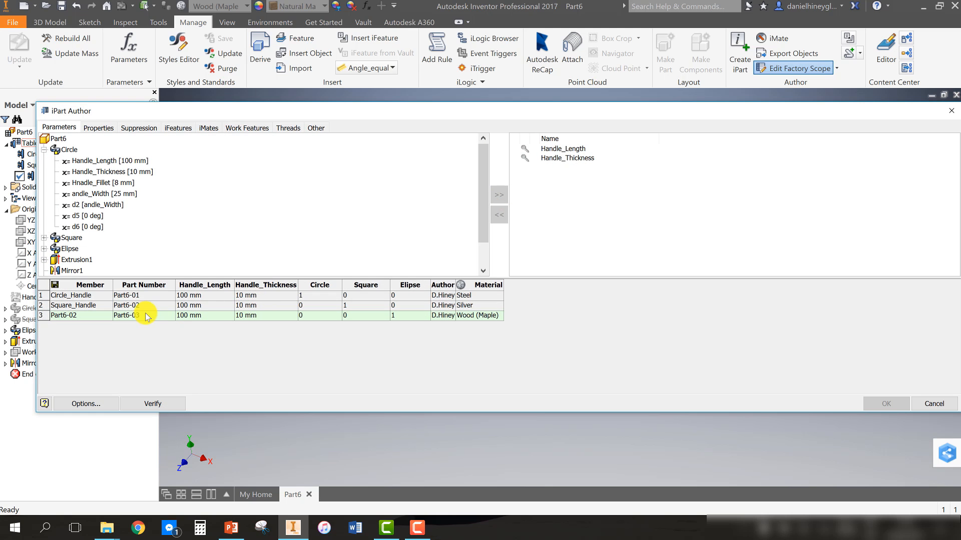
{"action": "double_click", "coordinate": [96, 316]}
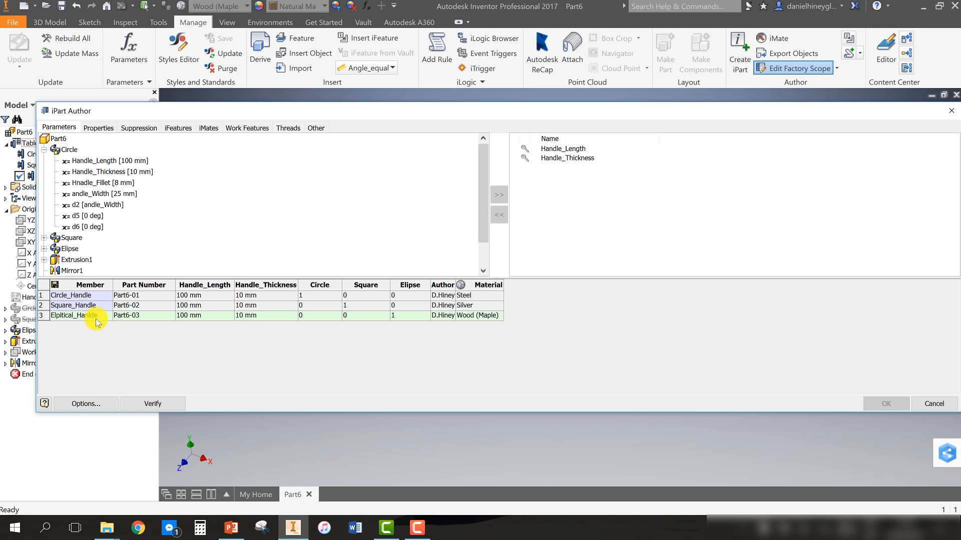
{"action": "key", "text": "Return"}
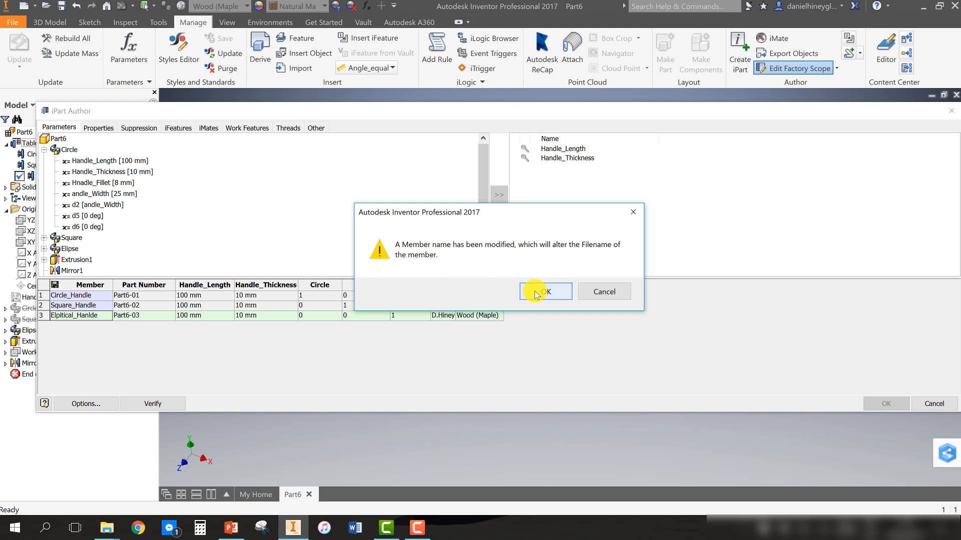
{"action": "left_click", "coordinate": [536, 295]}
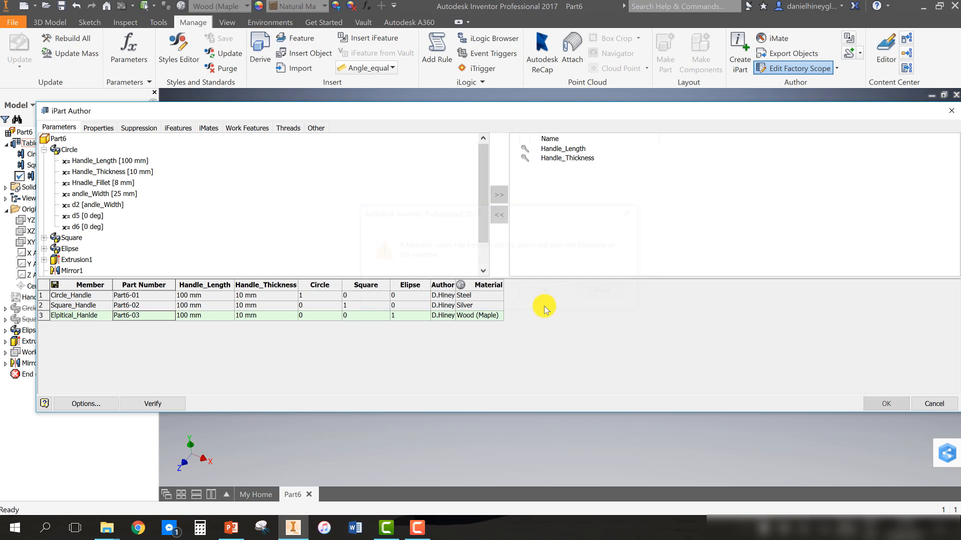
{"action": "left_click", "coordinate": [857, 401]}
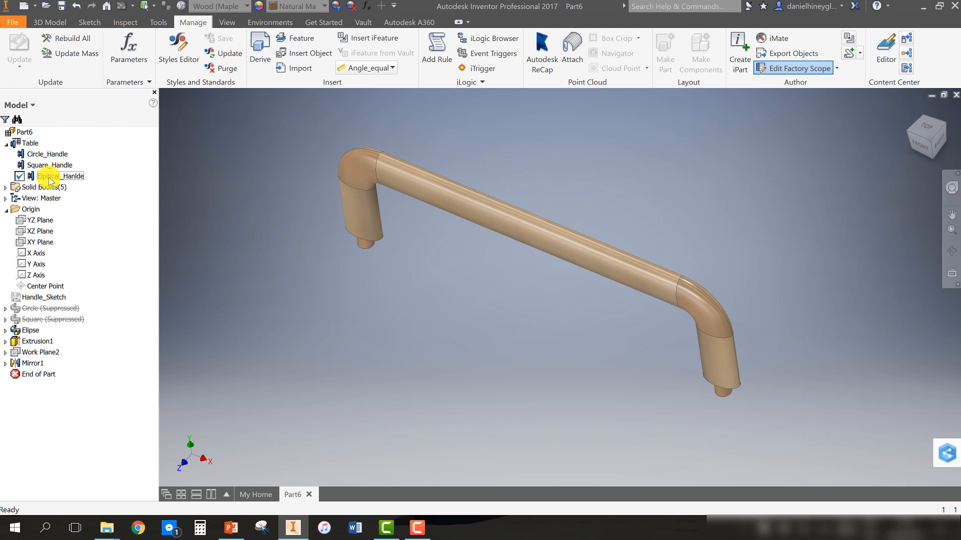
Activate the Square_Handle member and save the part as Handle_iPart in the Major Project Tutorials folder
{"action": "left_click", "coordinate": [42, 164]}
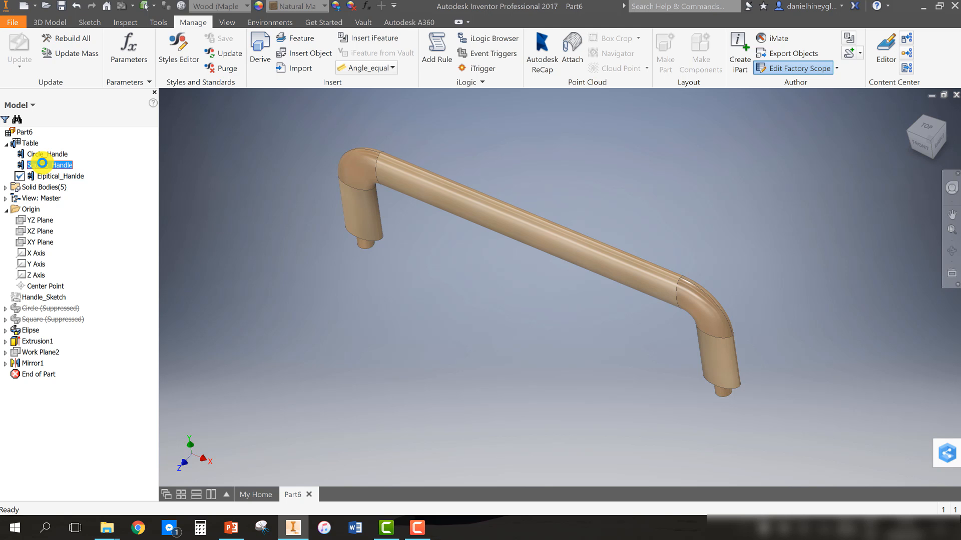
{"action": "double_click", "coordinate": [43, 164]}
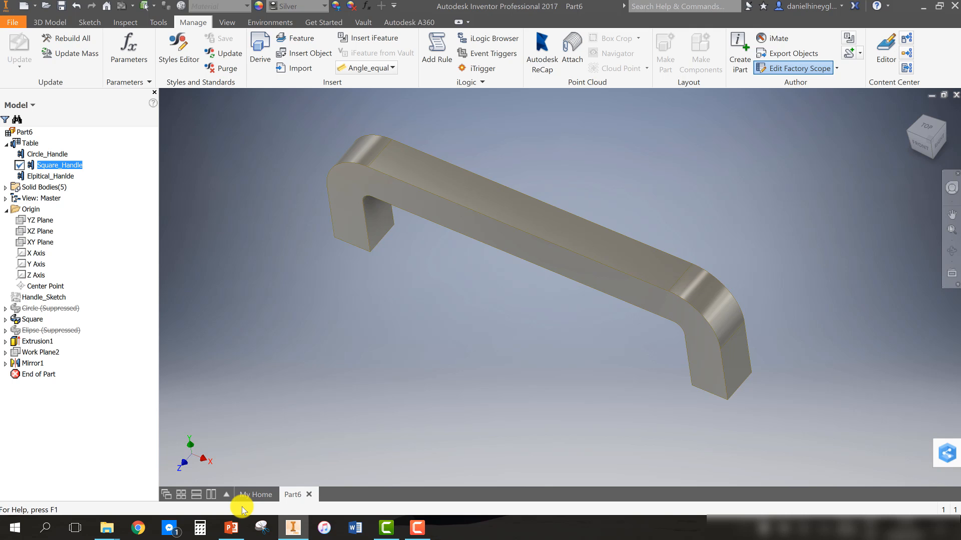
{"action": "left_click", "coordinate": [11, 24]}
{"action": "key", "text": "Escape"}
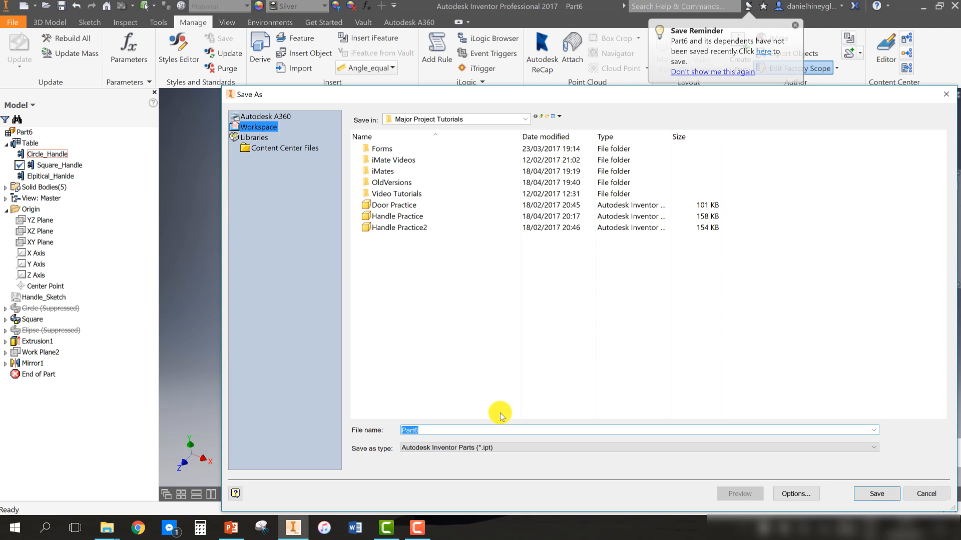
{"action": "type", "text": "Hnadle_iPart"}
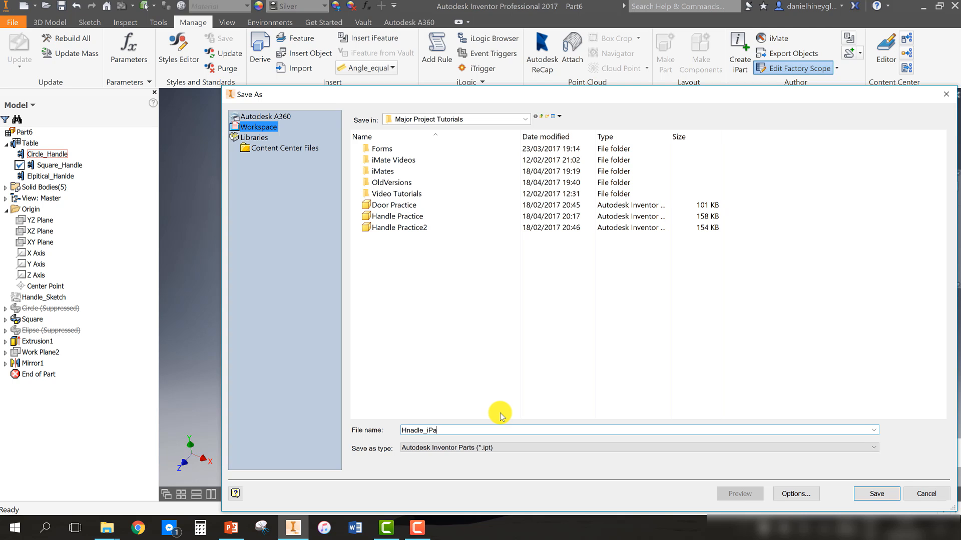
{"action": "left_click", "coordinate": [411, 429]}
{"action": "left_click", "coordinate": [876, 495]}
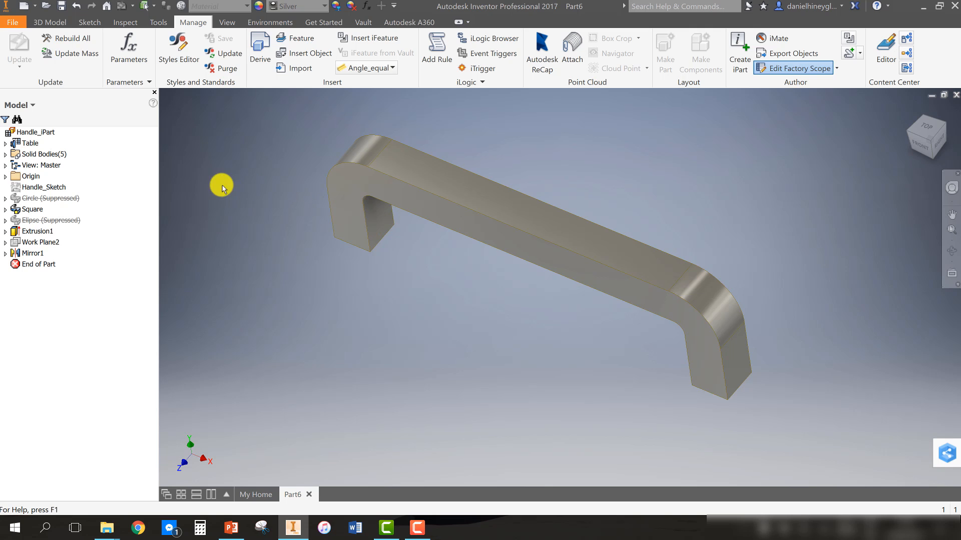